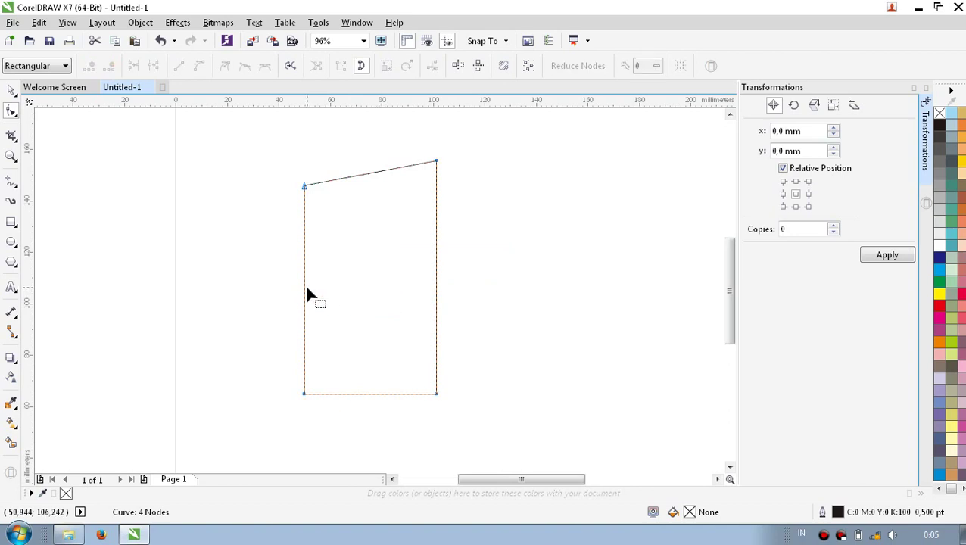
Step: Bow the shape's left edge inward and narrow the shape by moving both right-edge nodes left
{"action": "left_click_drag", "start_coordinate": [304, 287], "coordinate": [311, 284]}
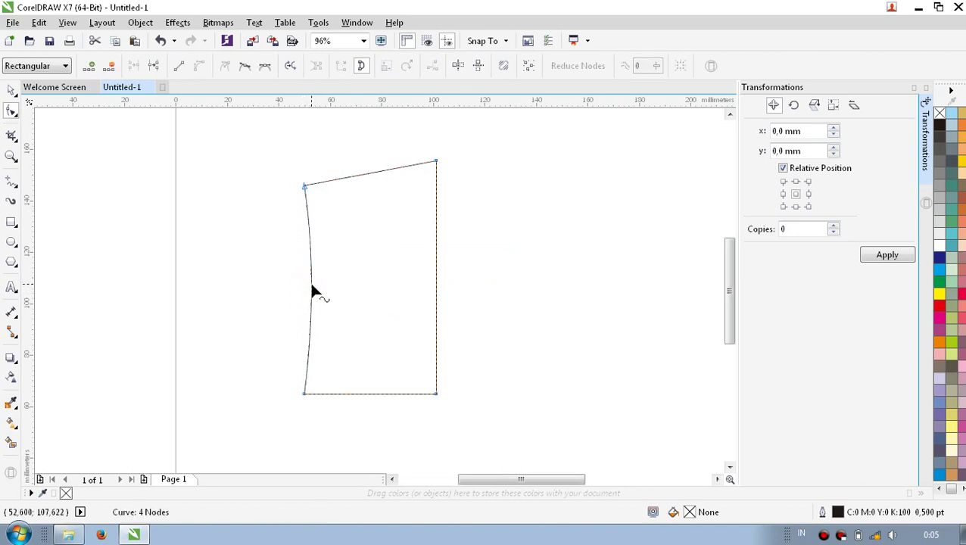
{"action": "left_click_drag", "start_coordinate": [429, 312], "coordinate": [419, 408]}
{"action": "key", "text": "Left"}
{"action": "key", "text": "Left"}
{"action": "key", "text": "Left"}
{"action": "key", "text": "Left"}
{"action": "key", "text": "Left"}
{"action": "key", "text": "Left"}
{"action": "key", "text": "Left"}
{"action": "key", "text": "Left"}
{"action": "key", "text": "Left"}
{"action": "key", "text": "Left"}
{"action": "key", "text": "Left"}
{"action": "key", "text": "Left"}
{"action": "key", "text": "Left"}
{"action": "key", "text": "Left"}
{"action": "key", "text": "Left"}
{"action": "key", "text": "Left"}
{"action": "key", "text": "Left"}
{"action": "key", "text": "Left"}
{"action": "key", "text": "Left"}
{"action": "key", "text": "Left"}
{"action": "left_click_drag", "start_coordinate": [430, 280], "coordinate": [431, 280]}
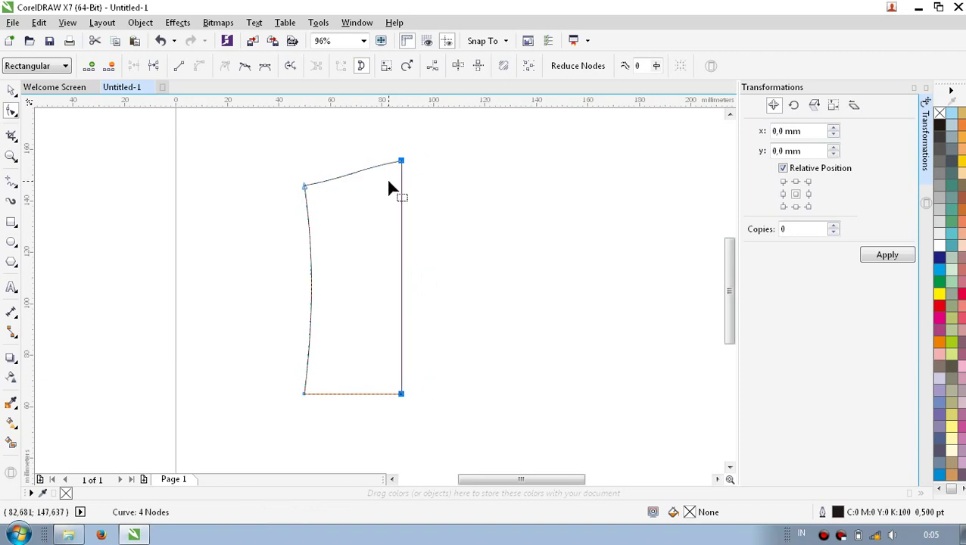
Step: Bow the top edge upward into a shoulder curve and shift the bottom-right corner slightly down
{"action": "left_click_drag", "start_coordinate": [346, 175], "coordinate": [342, 170]}
{"action": "left_click_drag", "start_coordinate": [401, 395], "coordinate": [403, 401]}
{"action": "key", "text": "Left"}
{"action": "key", "text": "Left"}
{"action": "key", "text": "Left"}
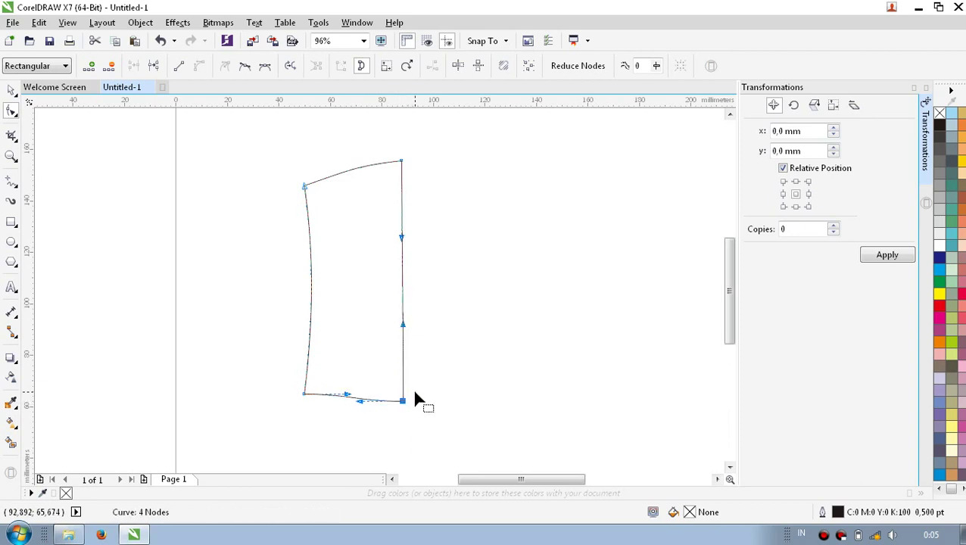
{"action": "key", "text": "Right"}
Step: Draw a sleeve rectangle about 26 by 14 mm and place it at the body's left shoulder
{"action": "left_click", "coordinate": [11, 222]}
{"action": "left_click_drag", "start_coordinate": [192, 201], "coordinate": [260, 239]}
{"action": "left_click", "coordinate": [11, 89]}
{"action": "left_click", "coordinate": [229, 209]}
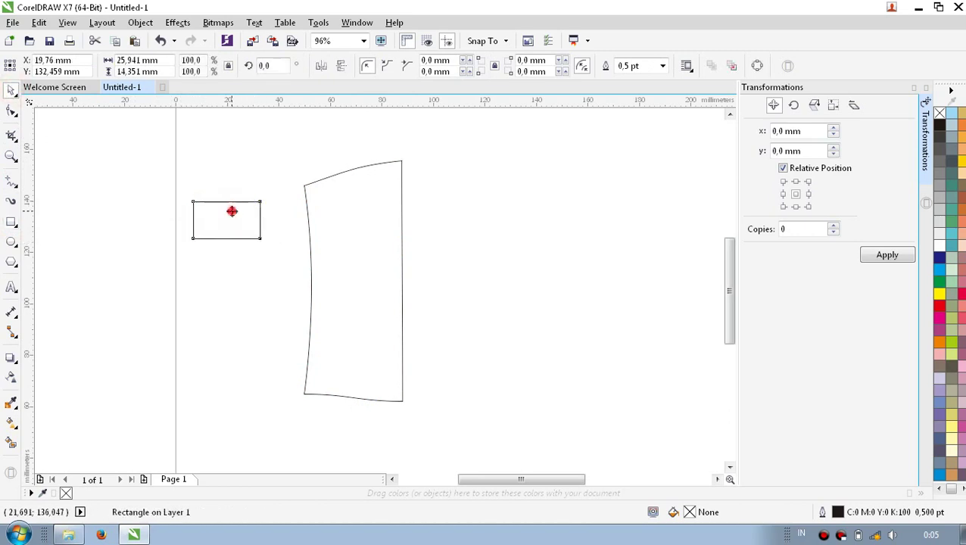
{"action": "left_click_drag", "start_coordinate": [189, 197], "coordinate": [321, 243]}
Step: Convert the rectangle to curves and reshape its corners into a slanted sleeve overlapping the body's side
{"action": "left_click", "coordinate": [10, 112]}
{"action": "right_click", "coordinate": [302, 216]}
{"action": "left_click", "coordinate": [354, 200]}
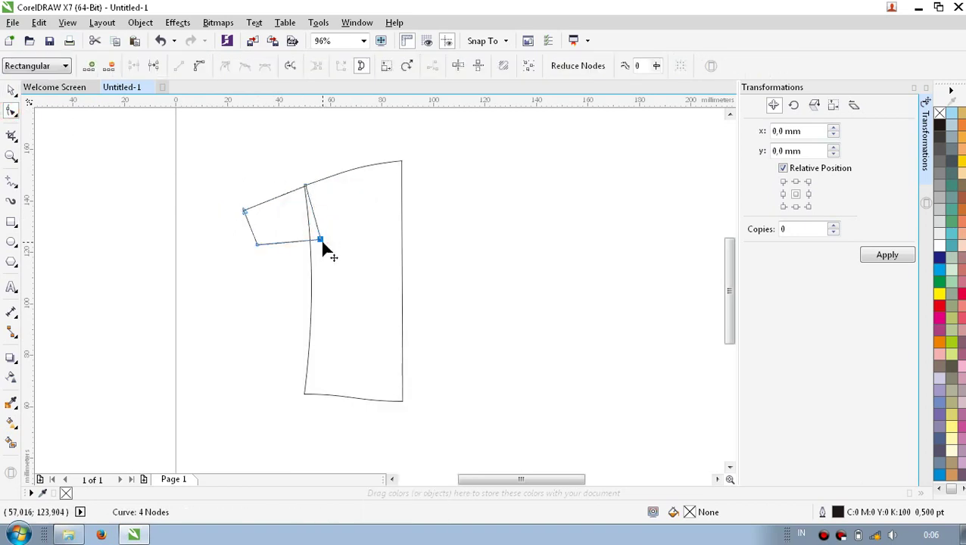
{"action": "mouse_move", "coordinate": [256, 250]}
{"action": "left_mouse_down"}
{"action": "mouse_move", "coordinate": [263, 265]}
{"action": "mouse_move", "coordinate": [252, 235]}
{"action": "mouse_move", "coordinate": [256, 245]}
{"action": "left_mouse_up"}
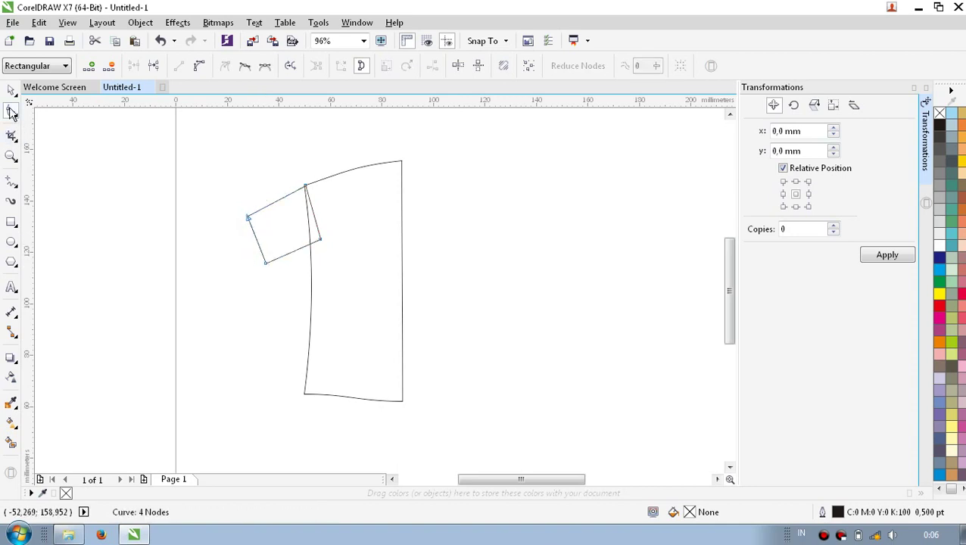
Step: Convert all of the sleeve's segments to curves and bow its cuff edge outward
{"action": "key", "text": "ctrl+a"}
{"action": "right_click", "coordinate": [280, 217]}
{"action": "left_click", "coordinate": [320, 278]}
{"action": "left_click", "coordinate": [283, 227]}
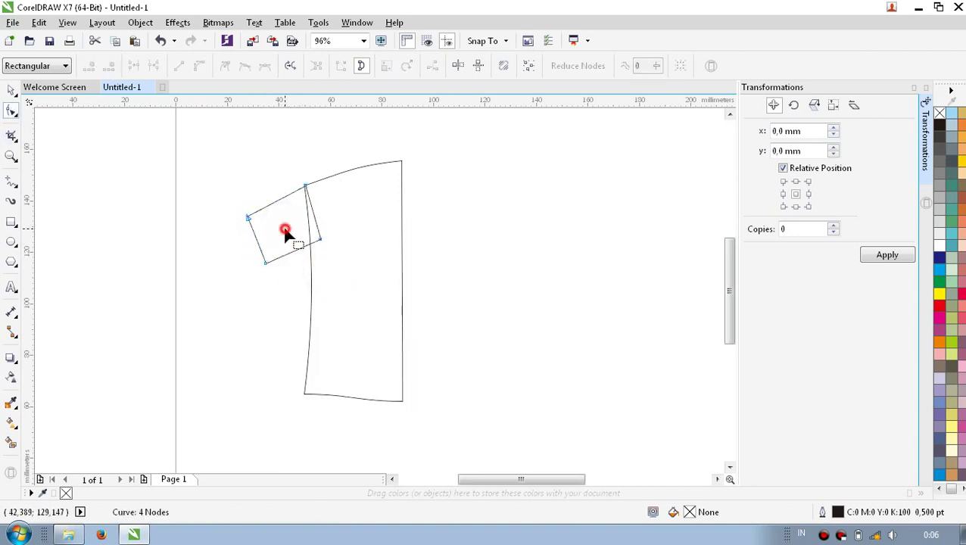
{"action": "left_click_drag", "start_coordinate": [258, 242], "coordinate": [251, 243]}
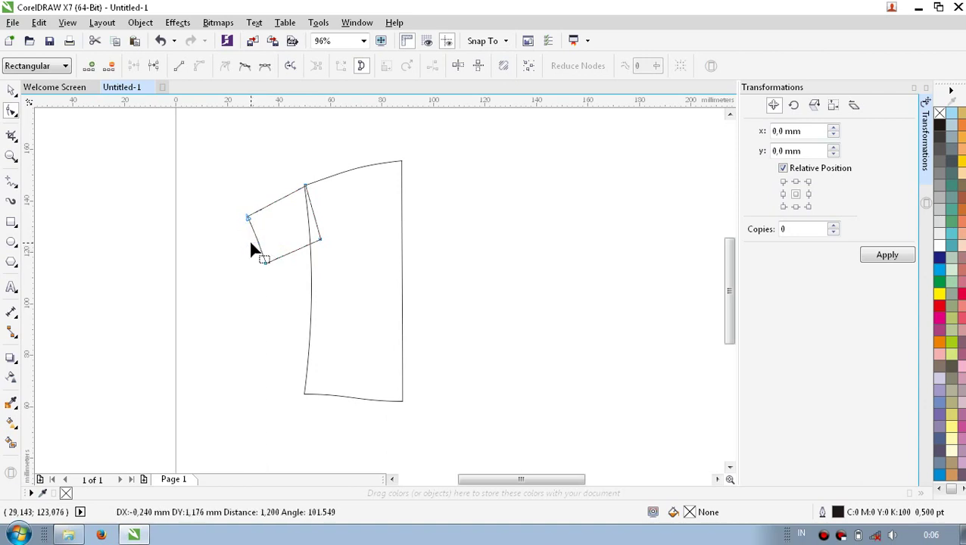
{"action": "key", "text": "z"}
{"action": "left_click", "coordinate": [251, 243]}
{"action": "left_click", "coordinate": [9, 118]}
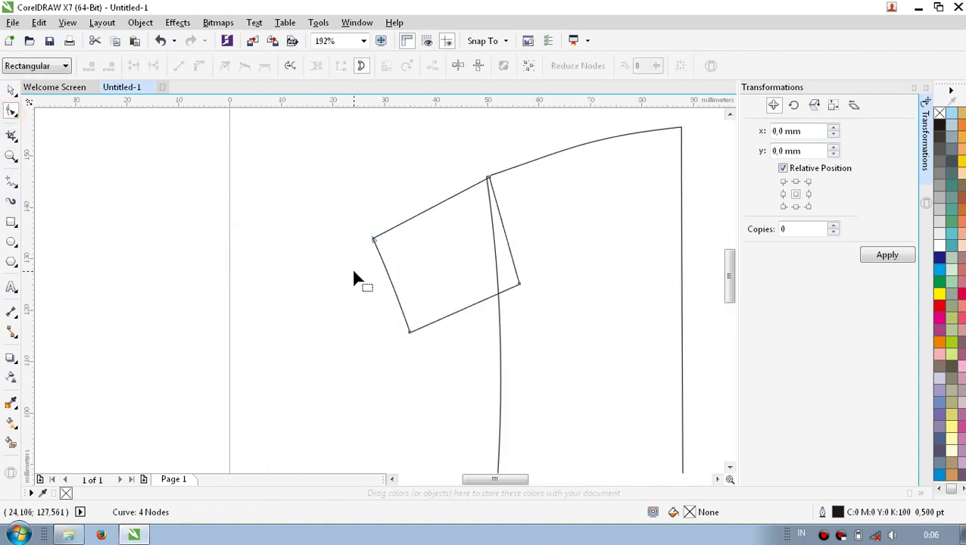
{"action": "mouse_move", "coordinate": [394, 286]}
{"action": "left_mouse_down"}
{"action": "mouse_move", "coordinate": [384, 285]}
{"action": "mouse_move", "coordinate": [385, 298]}
{"action": "left_mouse_up"}
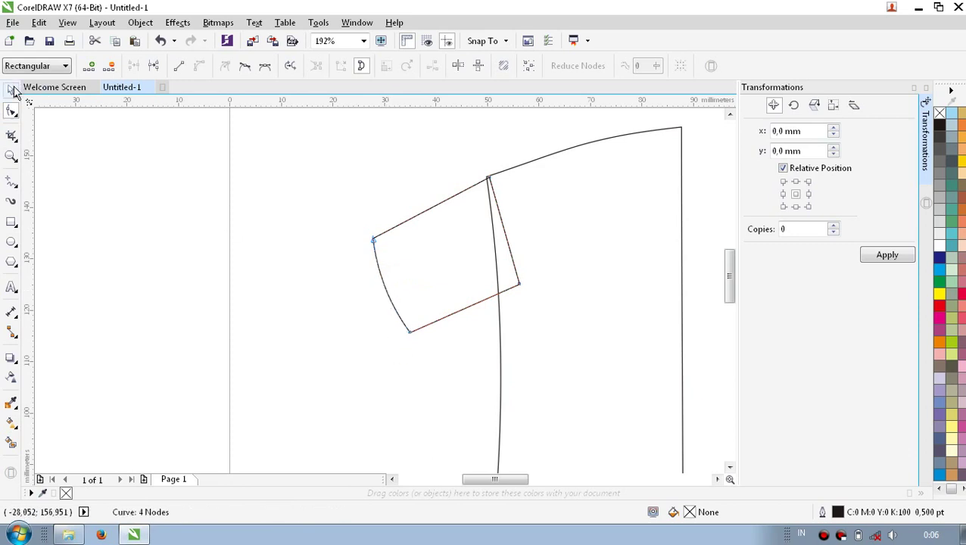
Step: Shift the sleeve so its upper corner meets the shoulder corner, and weld it to the body
{"action": "key", "text": "ctrl+a"}
{"action": "mouse_move", "coordinate": [492, 174]}
{"action": "left_mouse_down"}
{"action": "mouse_move", "coordinate": [448, 193]}
{"action": "mouse_move", "coordinate": [476, 191]}
{"action": "mouse_move", "coordinate": [488, 178]}
{"action": "left_mouse_up"}
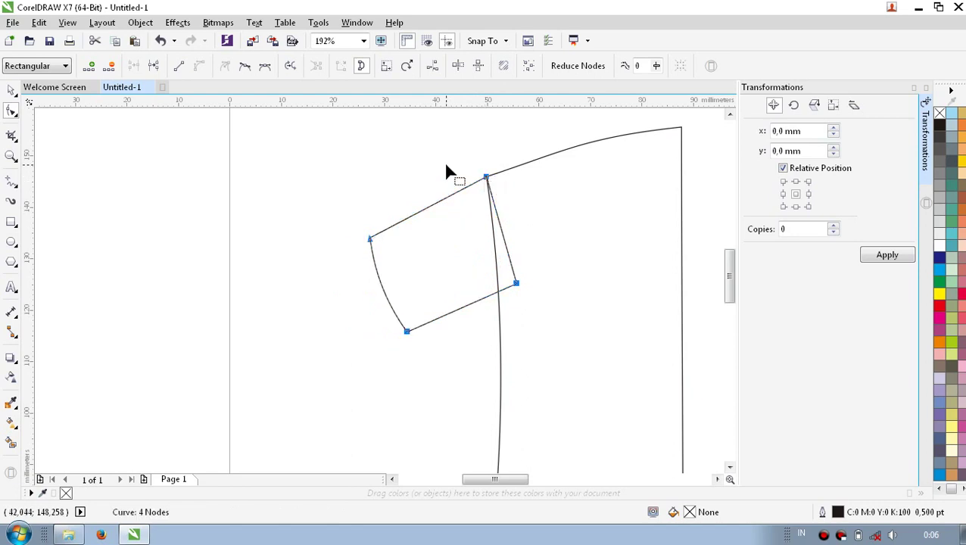
{"action": "left_click", "coordinate": [11, 90]}
{"action": "left_click", "coordinate": [567, 268], "text": "shift"}
{"action": "left_click", "coordinate": [393, 66]}
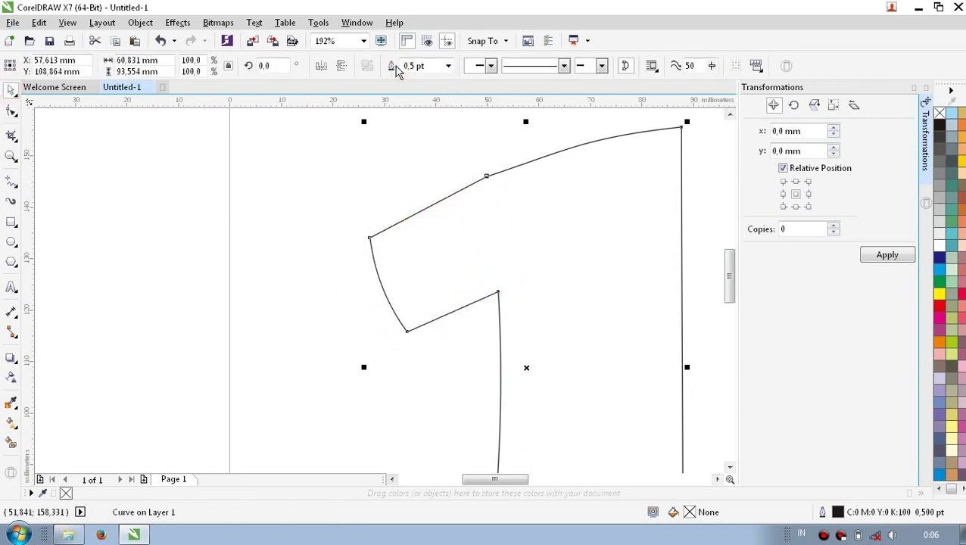
Step: Convert all segments of the welded outline to curves and round the hem and shoulder line
{"action": "key", "text": "F4"}
{"action": "left_click", "coordinate": [380, 435]}
{"action": "left_click", "coordinate": [352, 457]}
{"action": "left_click", "coordinate": [352, 457]}
{"action": "double_click", "coordinate": [10, 110]}
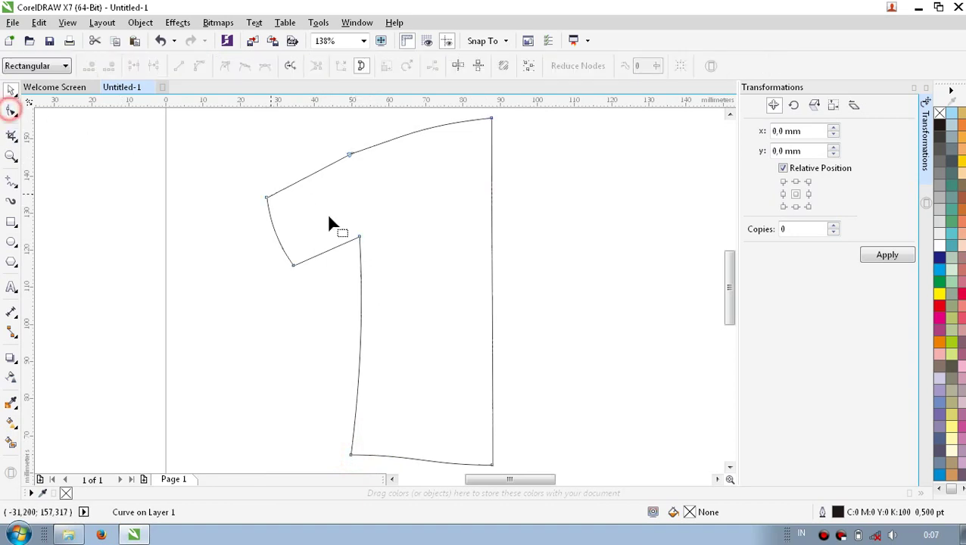
{"action": "right_click", "coordinate": [411, 233]}
{"action": "left_click", "coordinate": [439, 295]}
{"action": "left_click", "coordinate": [350, 454]}
{"action": "left_click", "coordinate": [349, 155]}
{"action": "left_click_drag", "start_coordinate": [404, 137], "coordinate": [401, 131]}
{"action": "left_click", "coordinate": [436, 176]}
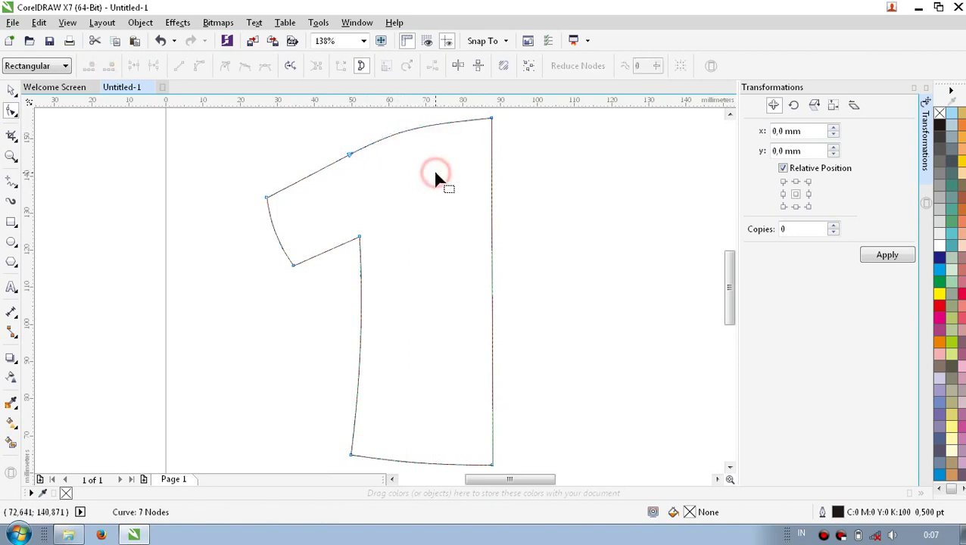
Step: Move the hem's outer corner slightly inward and bend the body's side seam further inward
{"action": "left_click_drag", "start_coordinate": [523, 473], "coordinate": [528, 473]}
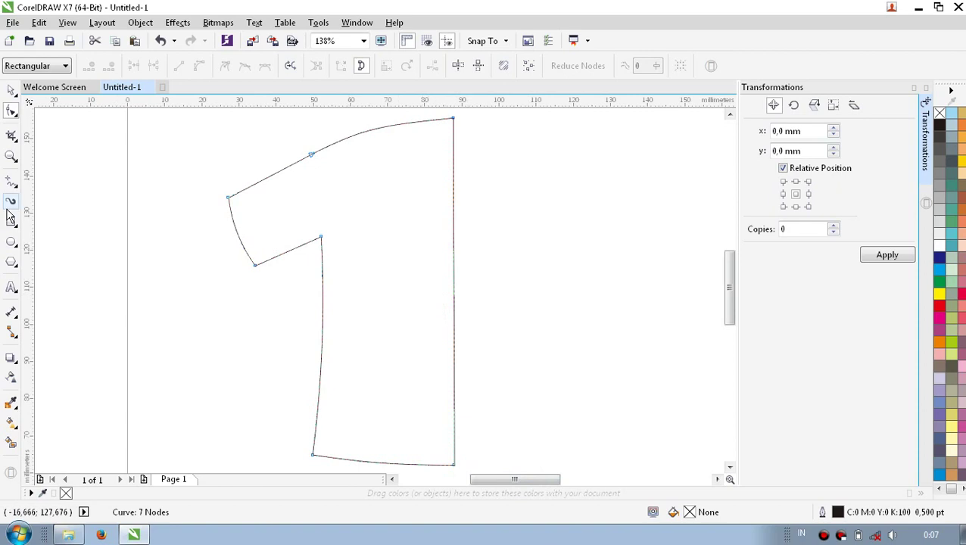
{"action": "left_click_drag", "start_coordinate": [312, 455], "coordinate": [316, 455]}
{"action": "left_click_drag", "start_coordinate": [327, 307], "coordinate": [332, 303]}
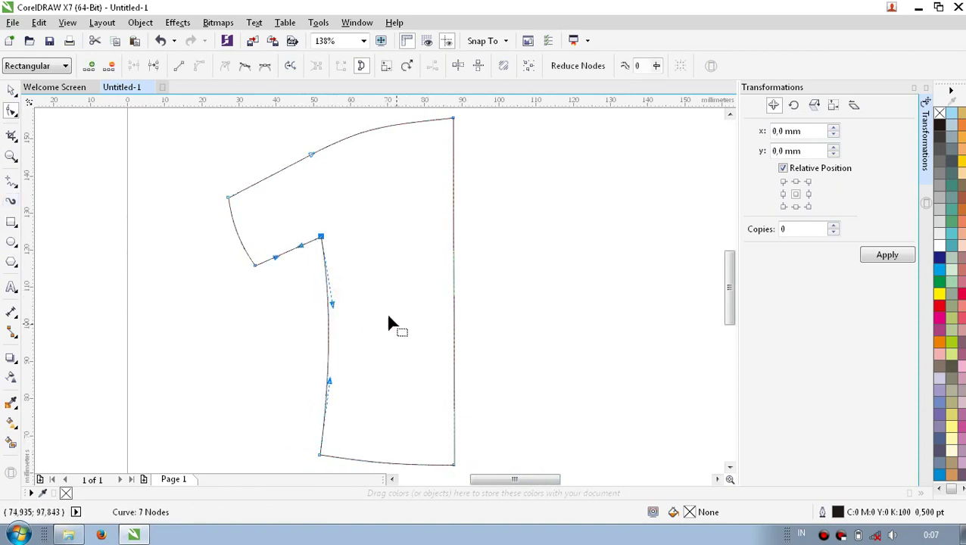
Step: Adjust the sleeve's underside curve and move the lower cuff corner slightly inward
{"action": "mouse_move", "coordinate": [301, 246]}
{"action": "left_mouse_down"}
{"action": "mouse_move", "coordinate": [275, 250]}
{"action": "mouse_move", "coordinate": [302, 244]}
{"action": "left_mouse_up"}
{"action": "left_click", "coordinate": [361, 264]}
{"action": "left_click", "coordinate": [256, 265]}
{"action": "left_click_drag", "start_coordinate": [256, 265], "coordinate": [260, 263]}
{"action": "left_click", "coordinate": [292, 277]}
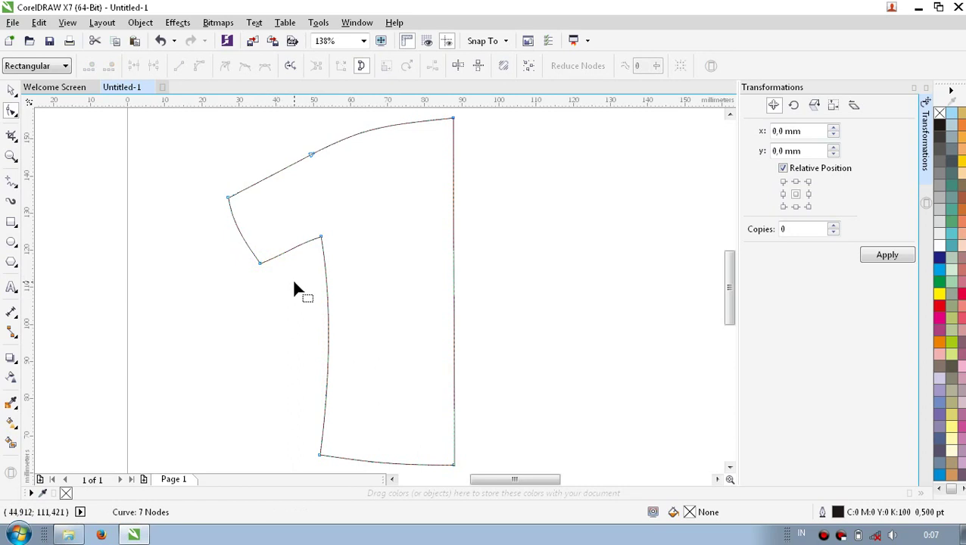
{"action": "left_click", "coordinate": [320, 238]}
{"action": "left_click", "coordinate": [351, 280]}
{"action": "scroll", "coordinate": [351, 280], "scroll_direction": "left", "scroll_amount": 1}
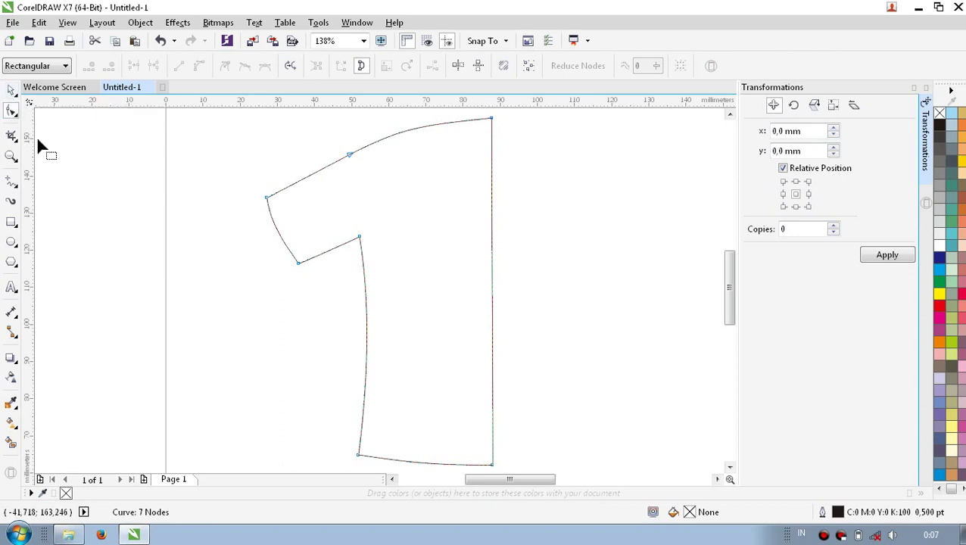
{"action": "left_click", "coordinate": [11, 92]}
{"action": "left_click", "coordinate": [814, 105]}
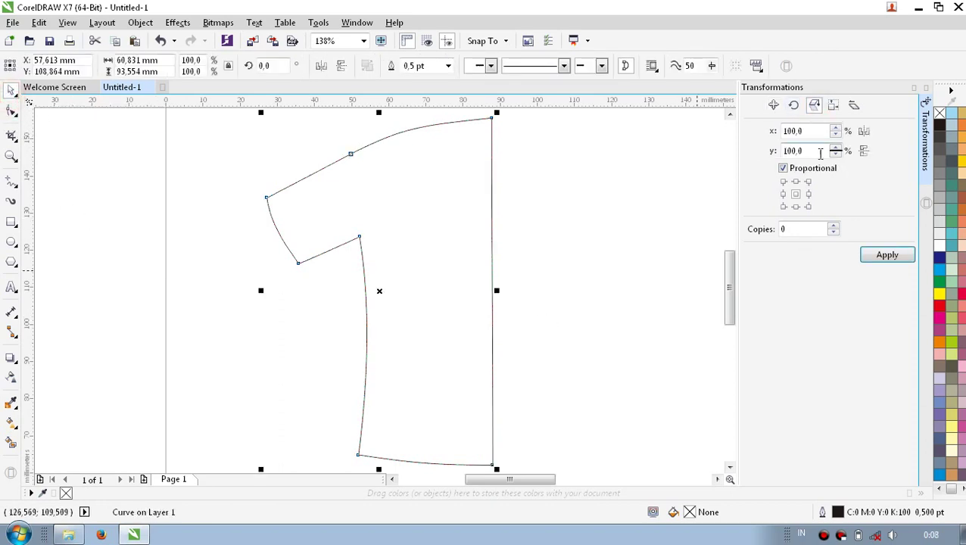
{"action": "left_click", "coordinate": [836, 127]}
{"action": "left_click", "coordinate": [835, 134]}
{"action": "left_click", "coordinate": [829, 108]}
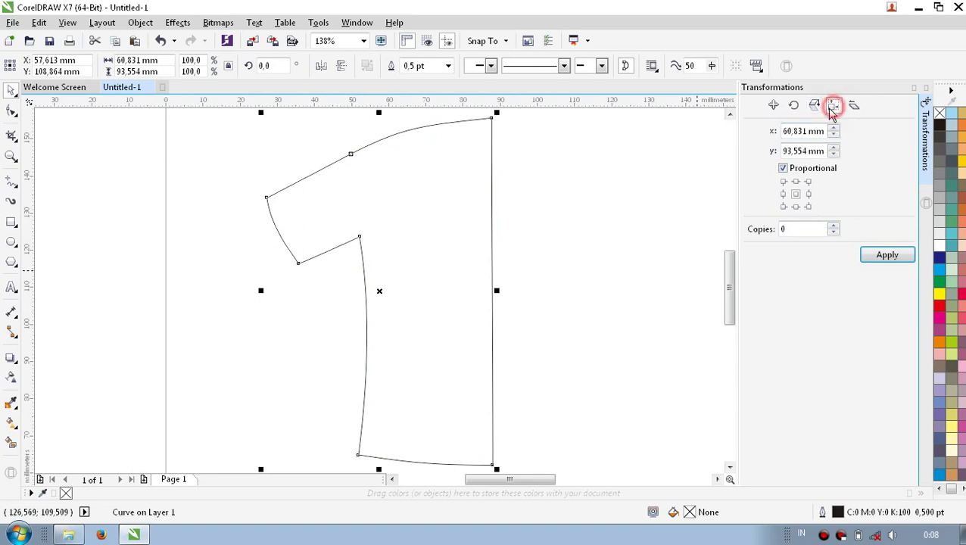
{"action": "left_click", "coordinate": [787, 173]}
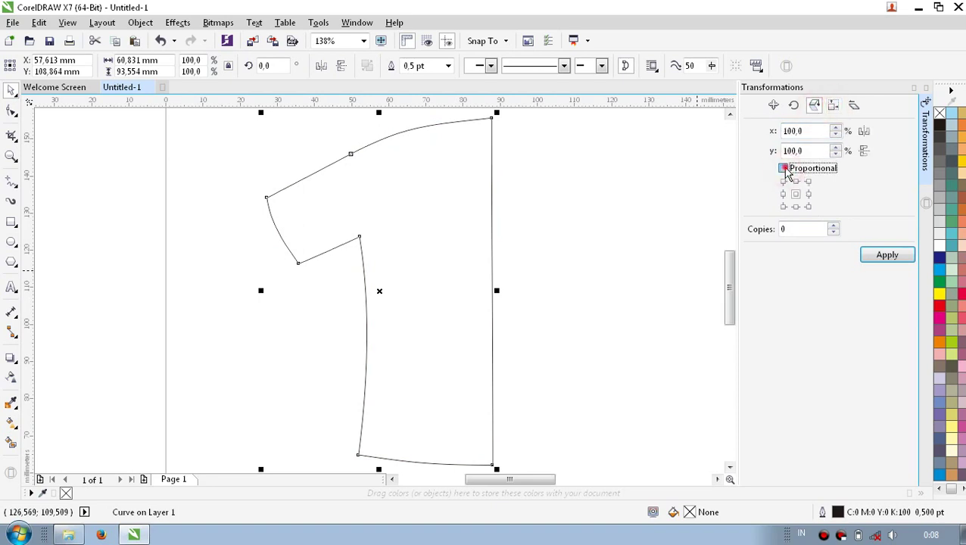
{"action": "left_click", "coordinate": [852, 105]}
{"action": "left_click", "coordinate": [834, 108]}
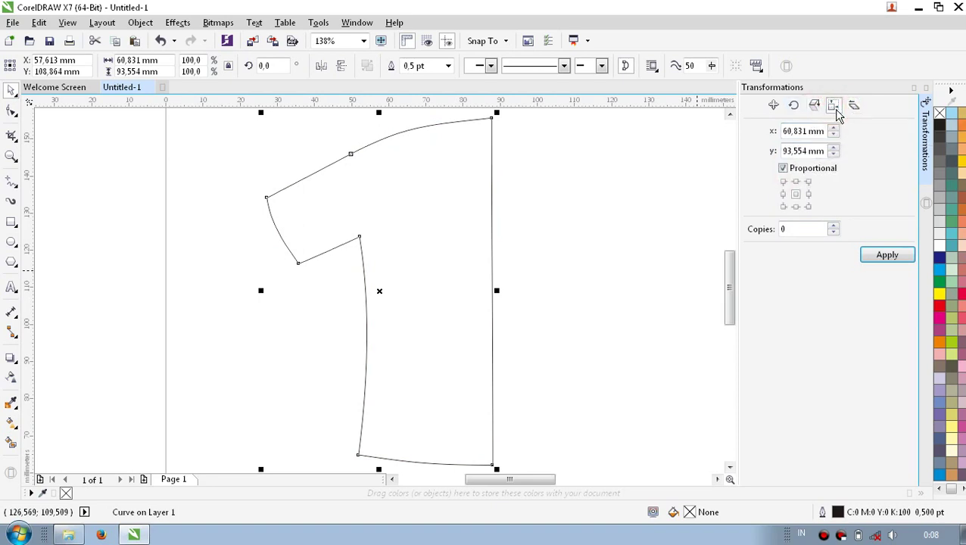
{"action": "left_click", "coordinate": [793, 105]}
{"action": "left_click", "coordinate": [773, 105]}
Step: Create one horizontally mirrored copy of the half shirt at 100% scale
{"action": "left_click", "coordinate": [814, 107]}
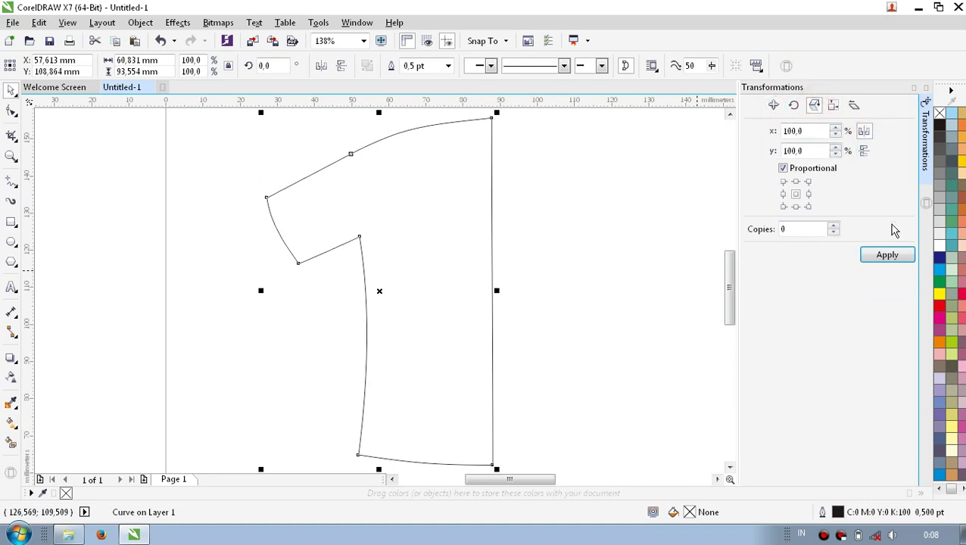
{"action": "left_click", "coordinate": [880, 256]}
{"action": "key", "text": "ctrl+z"}
{"action": "left_click", "coordinate": [832, 225]}
{"action": "left_click", "coordinate": [885, 255]}
Step: Move the mirrored half to the right and nudge it back until the two halves overlap along the centre
{"action": "left_click_drag", "start_coordinate": [394, 255], "coordinate": [623, 256]}
{"action": "key", "text": "Left"}
{"action": "key", "text": "Left"}
{"action": "key", "text": "Left"}
{"action": "key", "text": "Left"}
{"action": "key", "text": "Left"}
{"action": "key", "text": "Left"}
{"action": "key", "text": "Left"}
{"action": "key", "text": "Left"}
{"action": "key", "text": "Left"}
{"action": "key", "text": "Left"}
{"action": "key", "text": "Left"}
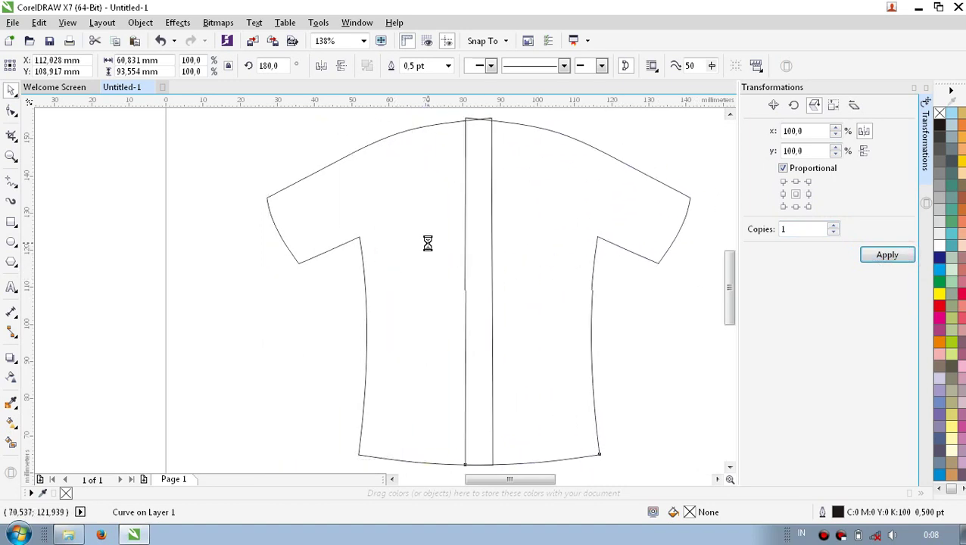
Step: Select both shirt halves and weld them into a single outline
{"action": "left_click", "coordinate": [401, 252], "text": "shift"}
{"action": "right_click", "coordinate": [401, 252]}
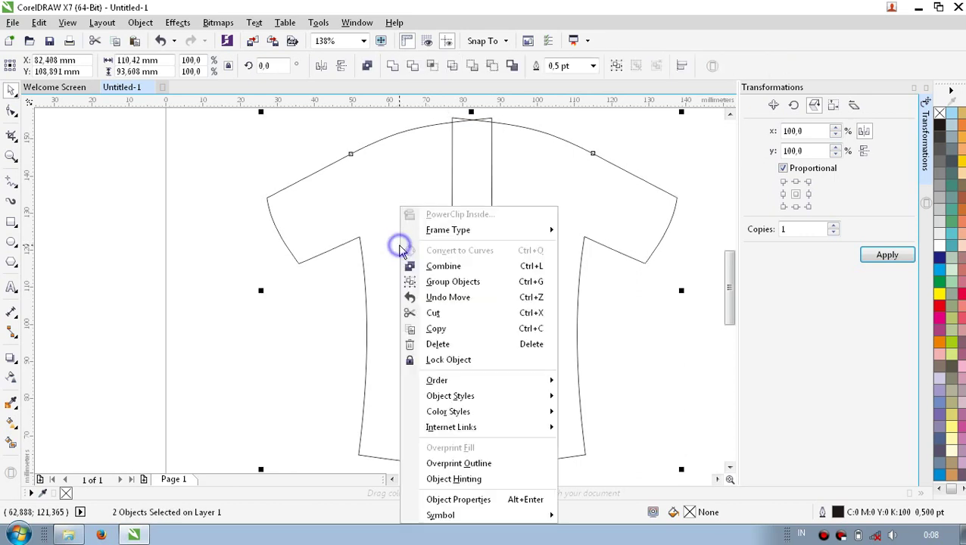
{"action": "left_click", "coordinate": [425, 266]}
{"action": "left_click", "coordinate": [366, 66]}
{"action": "left_click", "coordinate": [386, 66]}
{"action": "left_click", "coordinate": [540, 462]}
{"action": "left_click", "coordinate": [540, 461]}
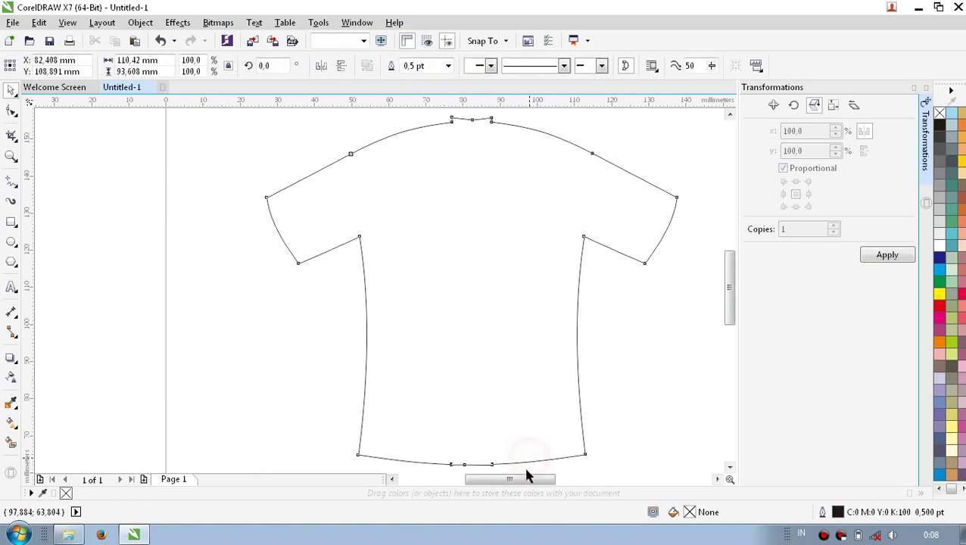
Step: Delete the surplus overlap nodes at the neck and the hem to smooth the shirt outline
{"action": "left_click", "coordinate": [11, 111]}
{"action": "left_click_drag", "start_coordinate": [441, 112], "coordinate": [462, 129]}
{"action": "key", "text": "Delete"}
{"action": "left_click_drag", "start_coordinate": [520, 112], "coordinate": [477, 157]}
{"action": "key", "text": "Delete"}
{"action": "left_click_drag", "start_coordinate": [433, 447], "coordinate": [514, 443]}
{"action": "key", "text": "Delete"}
Step: Lower the neckline's centre node by about 3 mm
{"action": "left_click_drag", "start_coordinate": [729, 311], "coordinate": [728, 265]}
{"action": "left_click", "coordinate": [473, 312]}
{"action": "key", "text": "Down"}
{"action": "key", "text": "Down"}
{"action": "key", "text": "Down"}
{"action": "key", "text": "Down"}
{"action": "key", "text": "Down"}
{"action": "key", "text": "Down"}
{"action": "key", "text": "Down"}
{"action": "key", "text": "Down"}
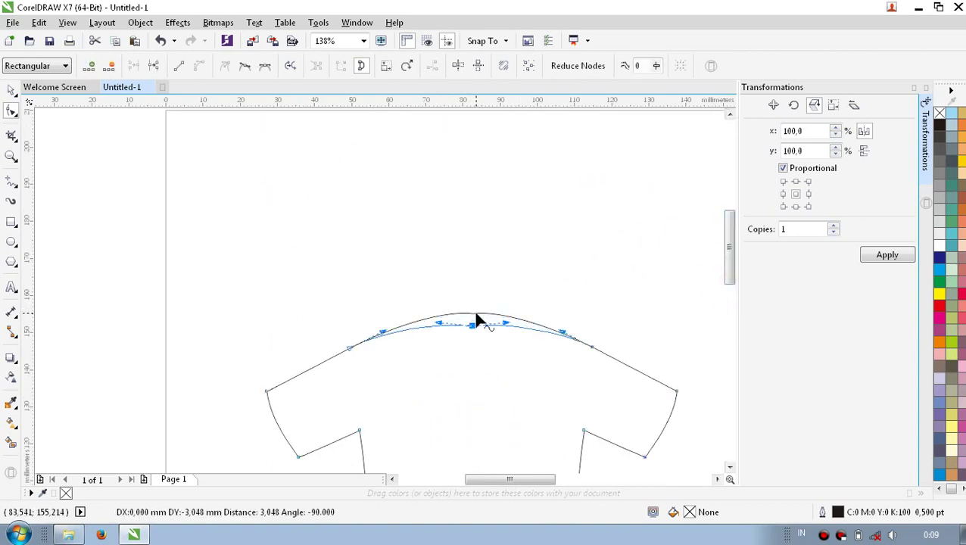
{"action": "left_click_drag", "start_coordinate": [729, 244], "coordinate": [729, 268]}
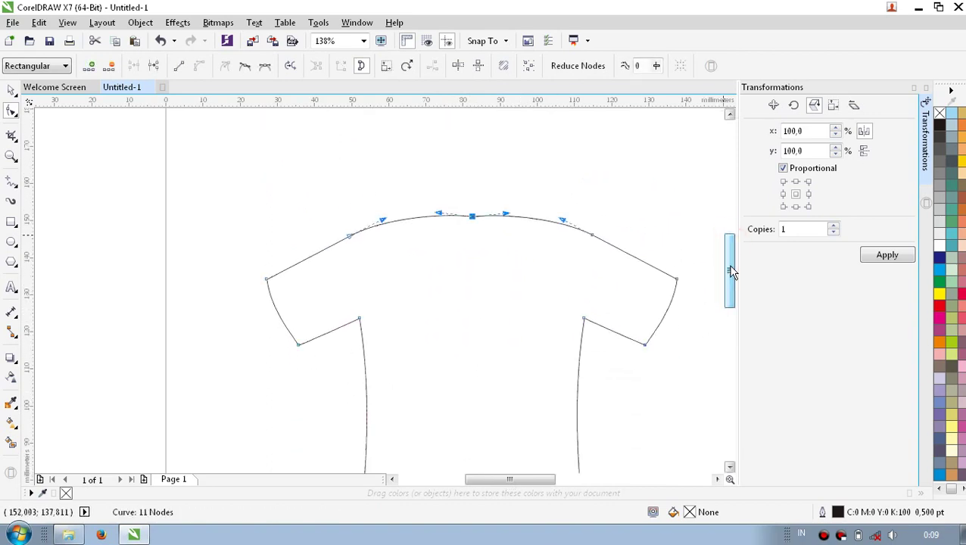
{"action": "key", "text": "F4"}
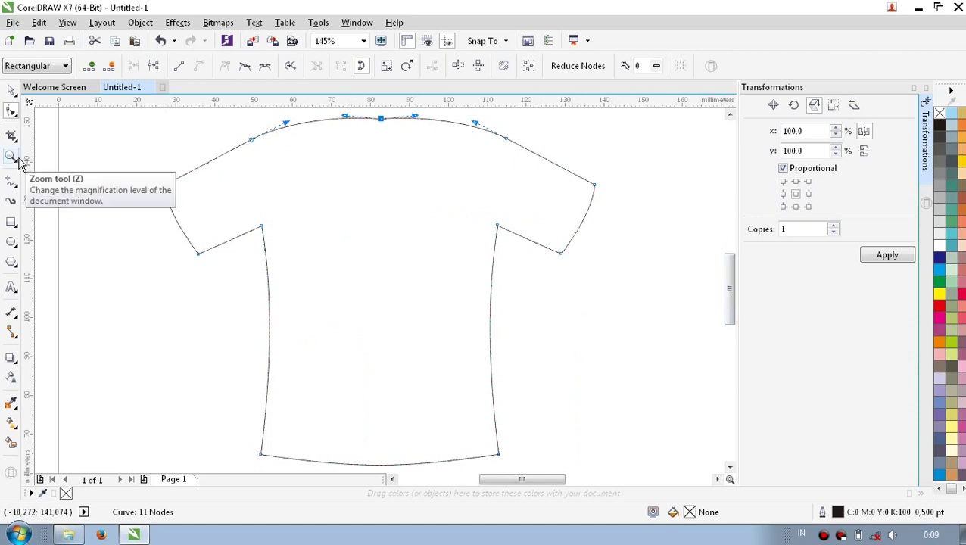
Step: Draw a three-sided polygon about 17 by 14 mm at the neckline and flip it vertically without a copy
{"action": "left_click", "coordinate": [15, 263]}
{"action": "left_click_drag", "start_coordinate": [356, 122], "coordinate": [430, 182]}
{"action": "left_click", "coordinate": [862, 152]}
{"action": "left_click", "coordinate": [860, 131]}
{"action": "left_click", "coordinate": [834, 233]}
{"action": "left_click", "coordinate": [887, 255]}
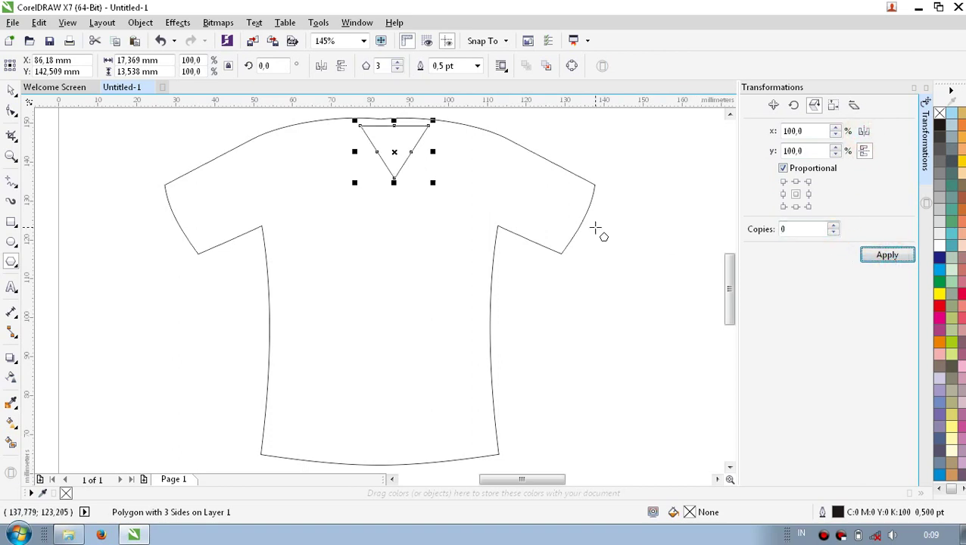
Step: Nudge the triangle left and down to centre it below the neckline, at about X 82.37 mm, Y 139.7 mm
{"action": "left_click", "coordinate": [14, 87]}
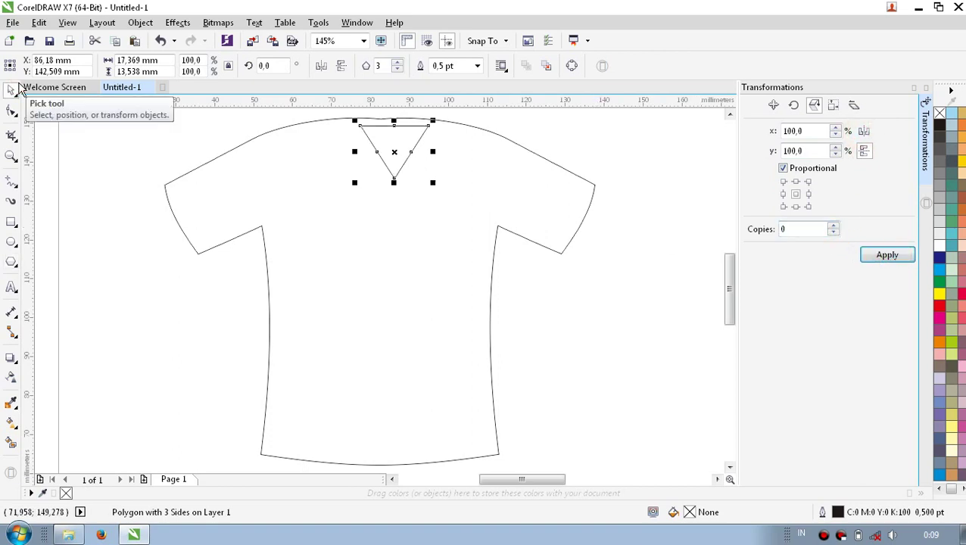
{"action": "key", "text": "Left"}
{"action": "key", "text": "Left"}
{"action": "key", "text": "Left"}
{"action": "key", "text": "Left"}
{"action": "key", "text": "Left"}
{"action": "key", "text": "Left"}
{"action": "key", "text": "Left"}
{"action": "key", "text": "Left"}
{"action": "key", "text": "Left"}
{"action": "key", "text": "Left"}
{"action": "key", "text": "Left"}
{"action": "key", "text": "Left"}
{"action": "key", "text": "Left"}
{"action": "key", "text": "Left"}
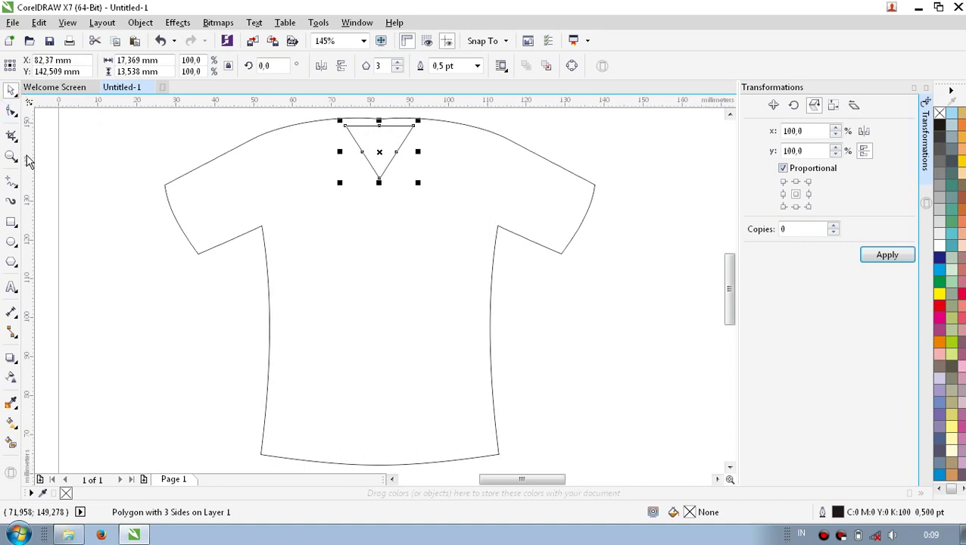
{"action": "key", "text": "Down"}
{"action": "key", "text": "Down"}
{"action": "key", "text": "Down"}
{"action": "key", "text": "Down"}
{"action": "key", "text": "Down"}
{"action": "key", "text": "Down"}
{"action": "key", "text": "Down"}
{"action": "key", "text": "Down"}
{"action": "key", "text": "Down"}
{"action": "key", "text": "Down"}
{"action": "key", "text": "Down"}
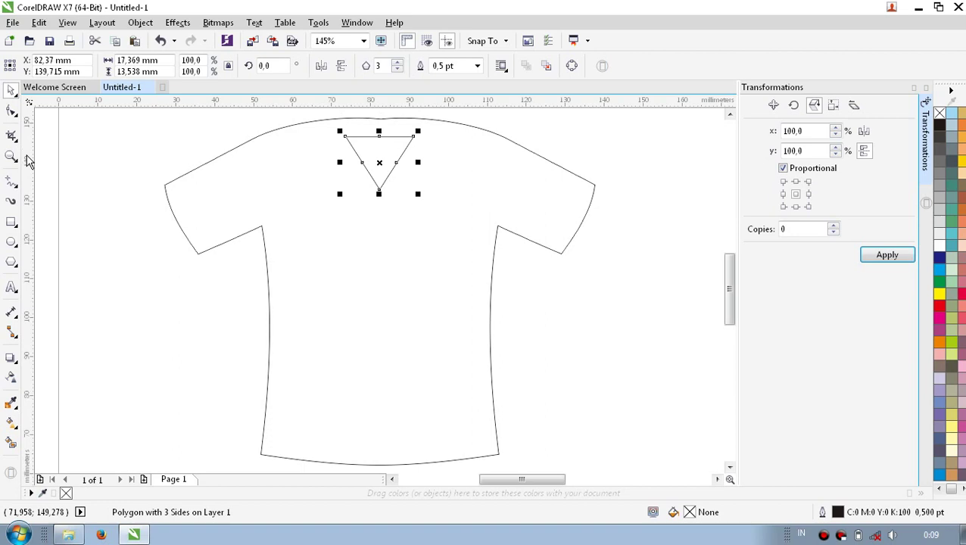
Step: Delete the triangle and draw an ellipse about 22 by 5.5 mm below the neckline
{"action": "key", "text": "Delete"}
{"action": "left_click", "coordinate": [11, 241]}
{"action": "left_click_drag", "start_coordinate": [348, 143], "coordinate": [436, 161]}
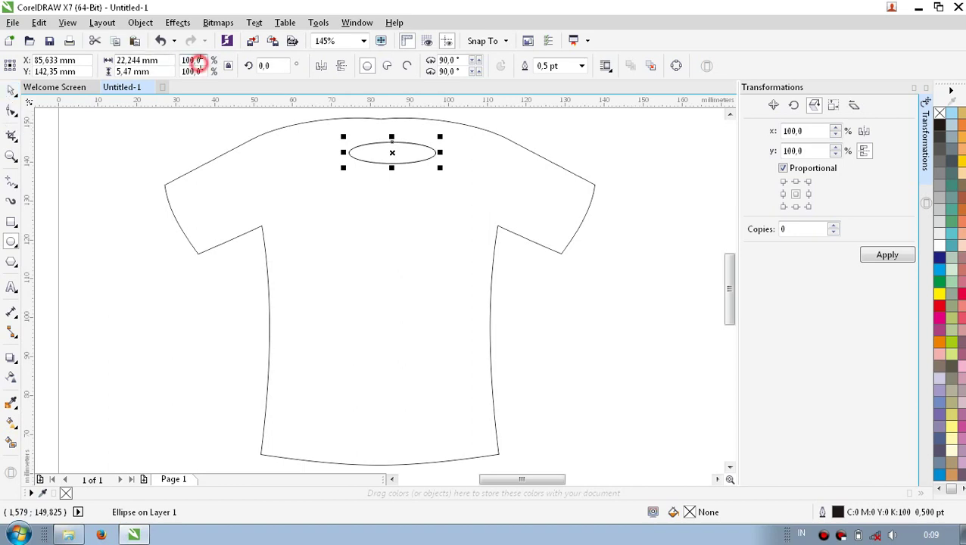
Step: Make a copy of the ellipse scaled to 80% and nudge it up about 1 mm inside the original
{"action": "left_click", "coordinate": [199, 64]}
{"action": "key", "text": "BackSpace"}
{"action": "key", "text": "BackSpace"}
{"action": "key", "text": "BackSpace"}
{"action": "type", "text": "80"}
{"action": "key", "text": "Return"}
{"action": "key", "text": "Up"}
{"action": "key", "text": "Up"}
{"action": "key", "text": "Up"}
{"action": "key", "text": "Up"}
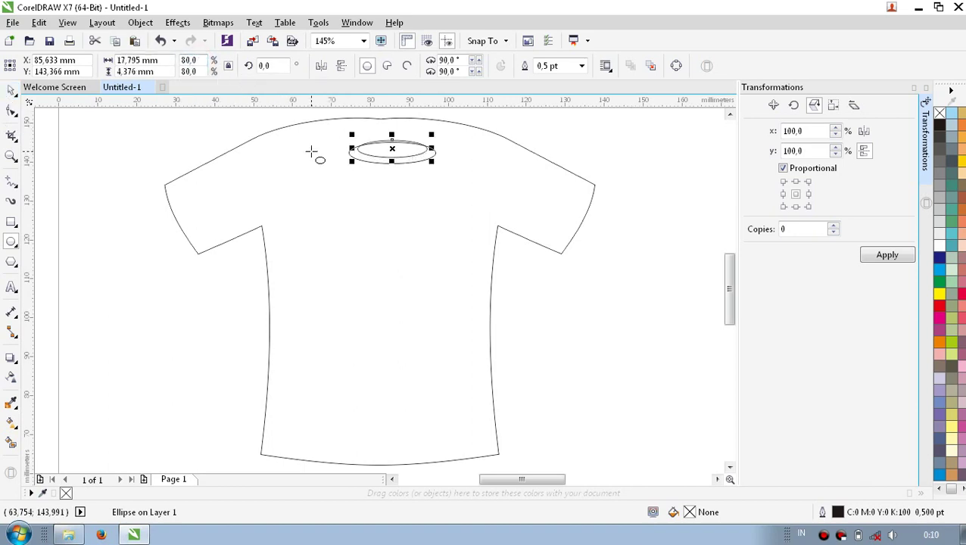
{"action": "left_click", "coordinate": [148, 142]}
{"action": "left_click_drag", "start_coordinate": [153, 128], "coordinate": [495, 186]}
{"action": "key", "text": "Delete"}
Step: Select both ellipses and cut the smaller one out of the larger one to form a collar ring
{"action": "left_click", "coordinate": [12, 90]}
{"action": "left_click_drag", "start_coordinate": [220, 127], "coordinate": [454, 178]}
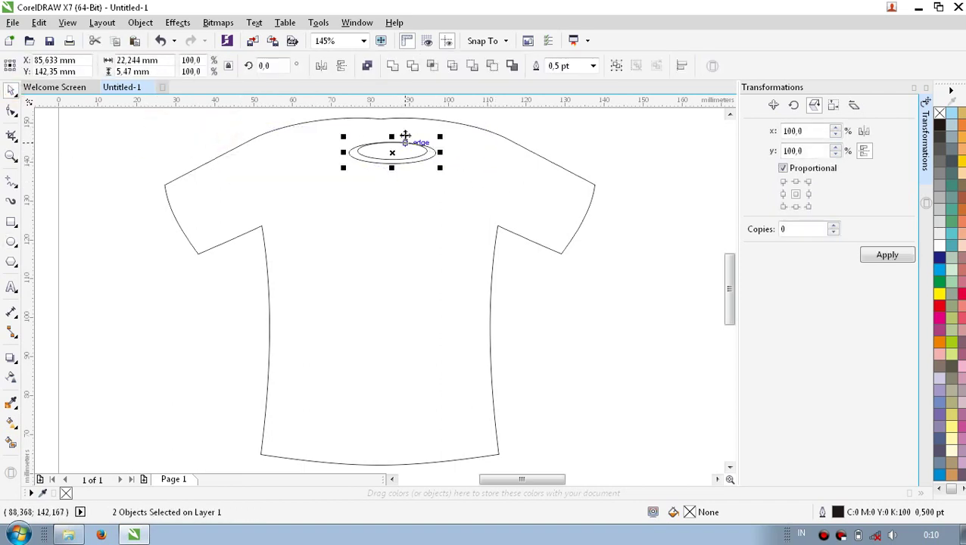
{"action": "left_click", "coordinate": [484, 65]}
Step: Enlarge the ring to 107.6% and centre it over the shirt's neckline at about X 82.3 mm, Y 150.8 mm
{"action": "left_click", "coordinate": [120, 151]}
{"action": "left_click_drag", "start_coordinate": [382, 155], "coordinate": [433, 146]}
{"action": "key", "text": "ctrl+z"}
{"action": "left_click", "coordinate": [656, 174]}
{"action": "key", "text": "Up"}
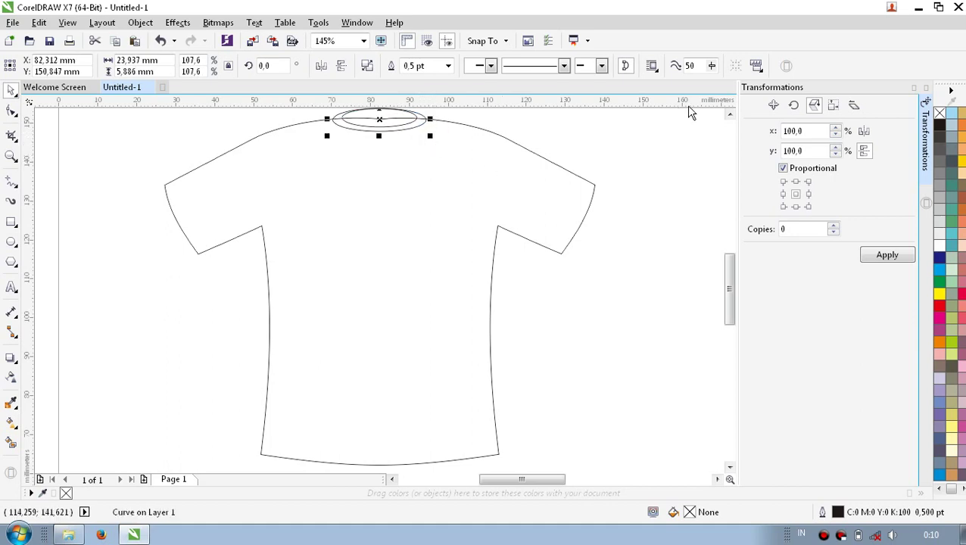
Step: Intersect the ring with the shirt and remove the original ring so only the collar inside the shirt remains
{"action": "left_click", "coordinate": [728, 114]}
{"action": "left_click", "coordinate": [255, 213], "text": "shift"}
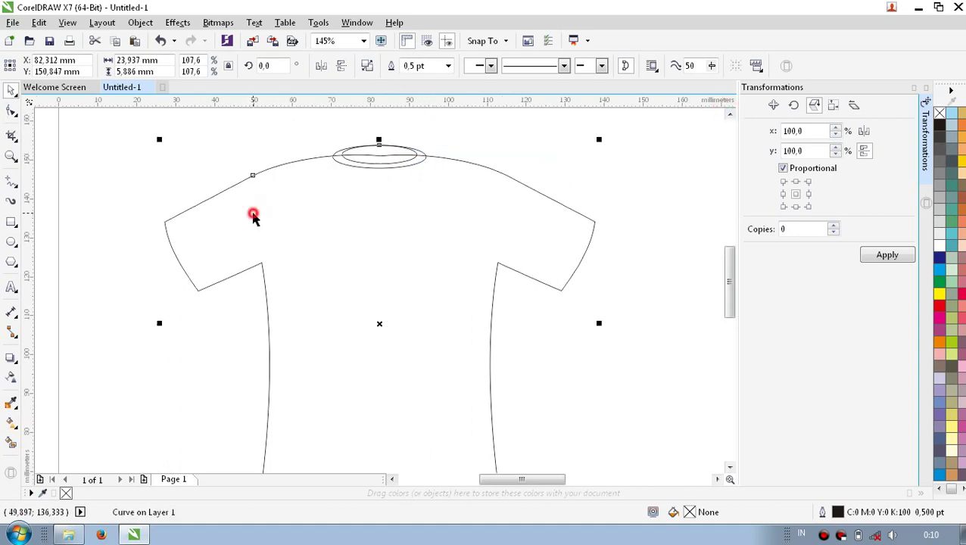
{"action": "left_click", "coordinate": [438, 65]}
{"action": "left_click", "coordinate": [409, 148]}
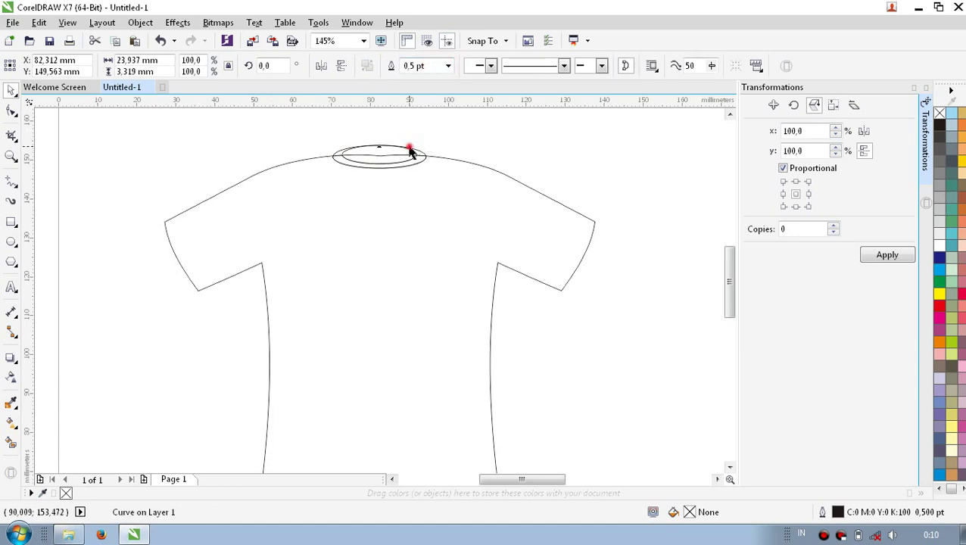
{"action": "left_click", "coordinate": [397, 157]}
{"action": "left_click", "coordinate": [428, 144]}
Step: Delete the centre node at the top of the shirt's neckline to smooth the curve
{"action": "left_click", "coordinate": [380, 156]}
{"action": "left_click", "coordinate": [11, 111]}
{"action": "left_click", "coordinate": [379, 153]}
{"action": "key", "text": "Delete"}
Step: Stretch the collar piece downward by about 2 mm
{"action": "left_click", "coordinate": [391, 167]}
{"action": "left_click", "coordinate": [11, 89]}
{"action": "left_click_drag", "start_coordinate": [378, 173], "coordinate": [379, 182]}
{"action": "left_click", "coordinate": [494, 141]}
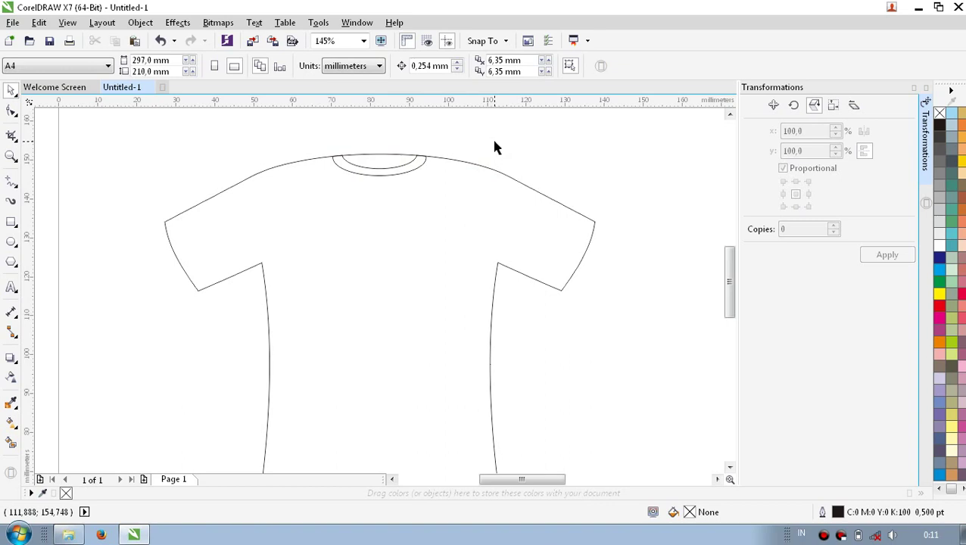
Step: Draw straight seam lines with the Pen tool from the shoulder nodes to the armpit nodes on both sides of the shirt
{"action": "scroll", "coordinate": [493, 148], "scroll_direction": "down", "scroll_amount": 1}
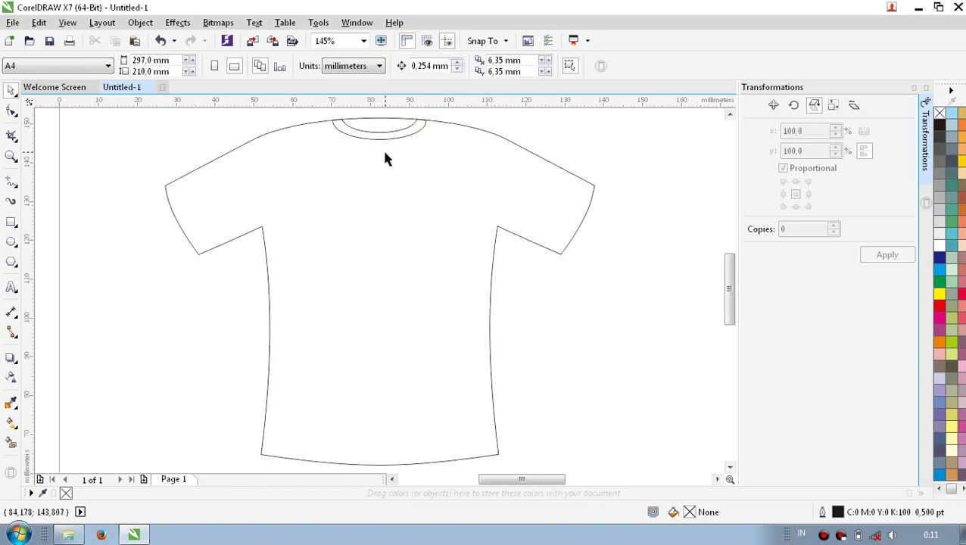
{"action": "left_click", "coordinate": [415, 208]}
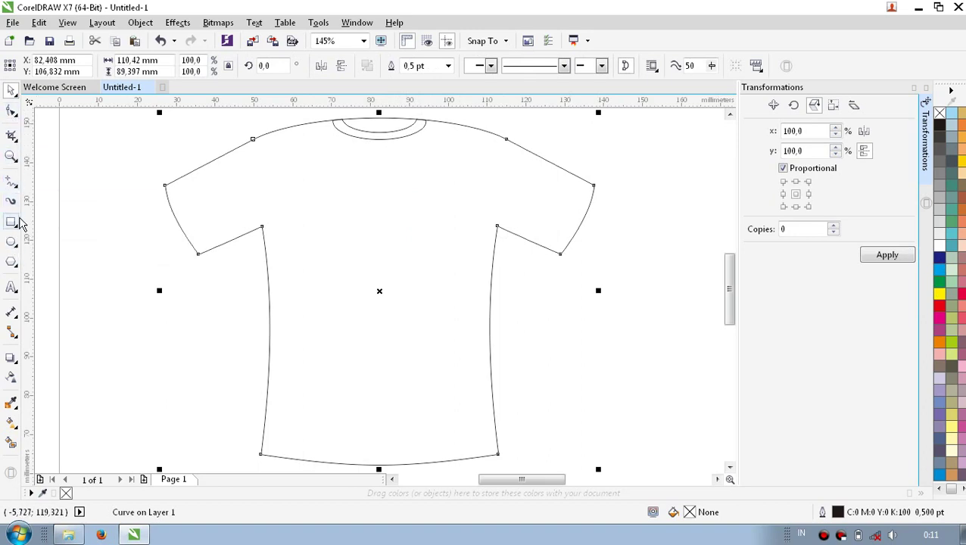
{"action": "left_click", "coordinate": [17, 188]}
{"action": "left_click", "coordinate": [58, 247]}
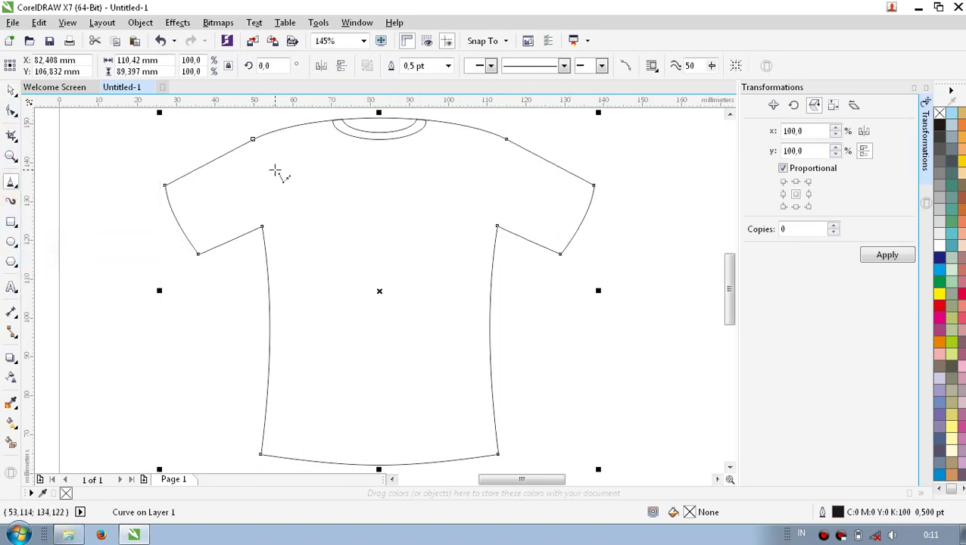
{"action": "left_click_drag", "start_coordinate": [253, 139], "coordinate": [260, 226]}
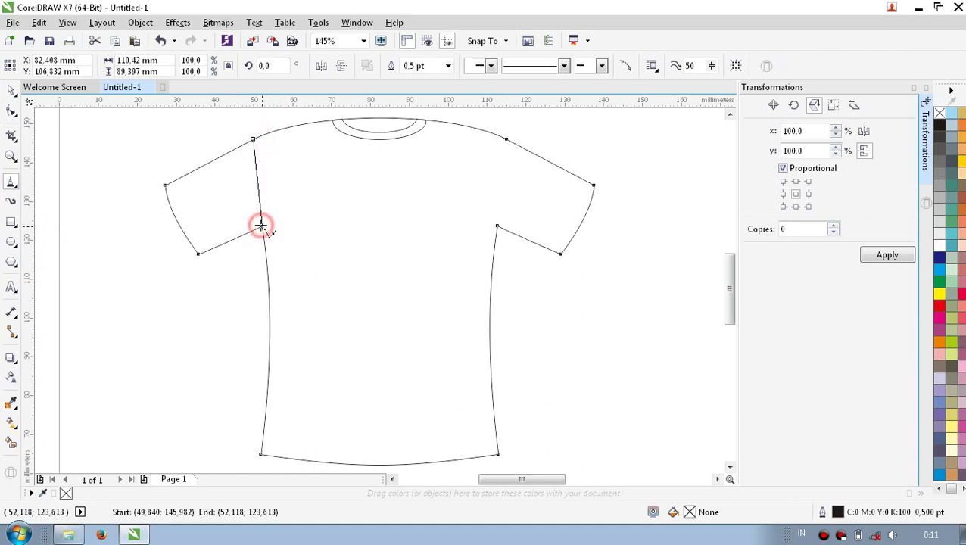
{"action": "left_click_drag", "start_coordinate": [505, 139], "coordinate": [497, 229]}
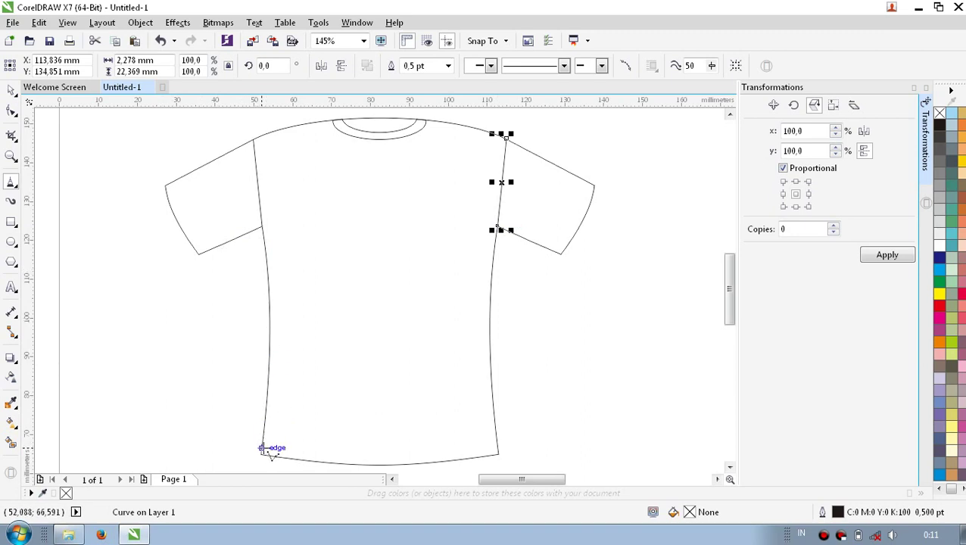
Step: Place a horizontal guideline at Y 66.328 mm and draw a two-node line along it between the shirt's side edges
{"action": "left_click_drag", "start_coordinate": [387, 103], "coordinate": [376, 449]}
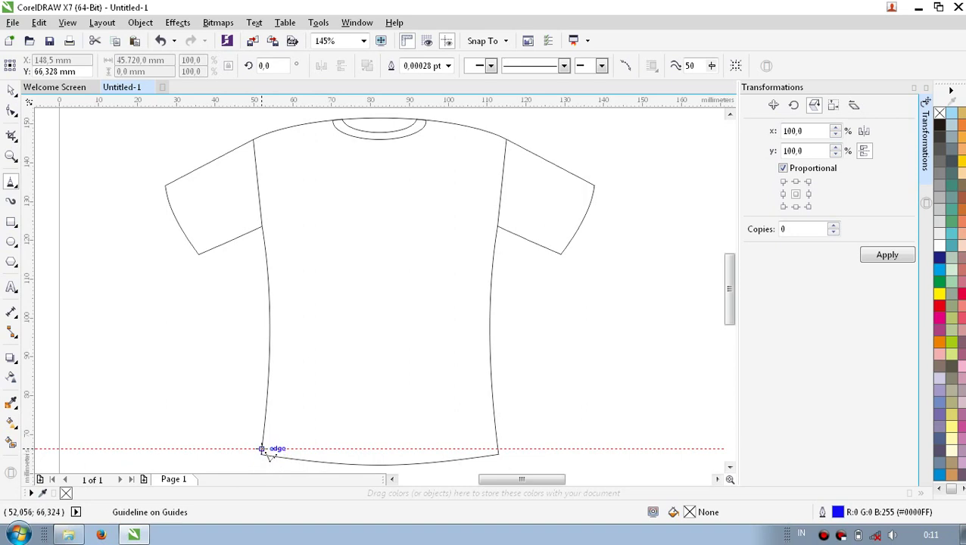
{"action": "left_click_drag", "start_coordinate": [261, 448], "coordinate": [497, 449]}
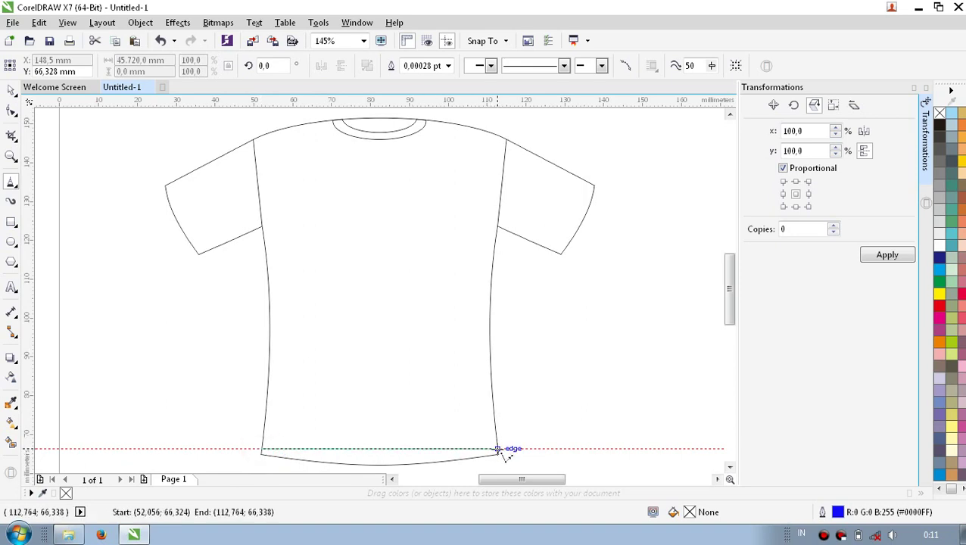
{"action": "left_click", "coordinate": [497, 449]}
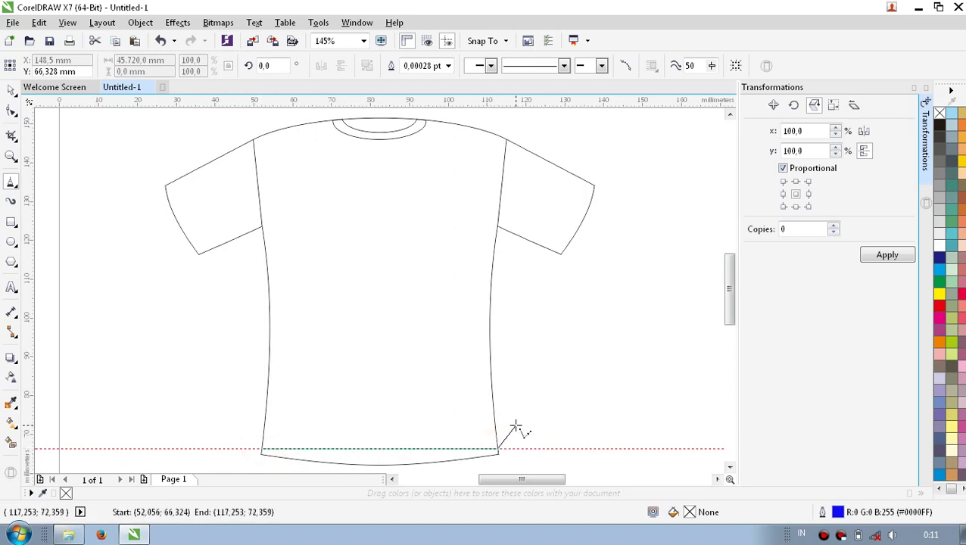
{"action": "double_click", "coordinate": [515, 425]}
{"action": "left_click", "coordinate": [12, 110]}
{"action": "key", "text": "Delete"}
Step: Convert the line above the hem to a curve and bend its middle down about 3 mm to follow the hem
{"action": "left_click_drag", "start_coordinate": [371, 454], "coordinate": [379, 458]}
{"action": "right_click", "coordinate": [369, 448]}
{"action": "left_click", "coordinate": [415, 262]}
{"action": "key", "text": "z"}
{"action": "left_click", "coordinate": [377, 458]}
{"action": "key", "text": "F10"}
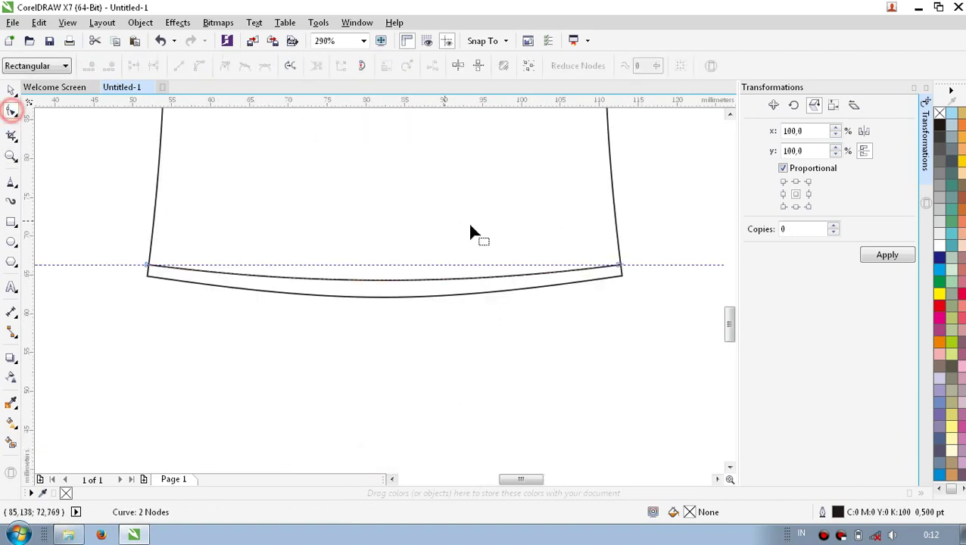
{"action": "mouse_move", "coordinate": [382, 286]}
{"action": "left_mouse_down"}
{"action": "mouse_move", "coordinate": [381, 274]}
{"action": "mouse_move", "coordinate": [379, 288]}
{"action": "left_mouse_up"}
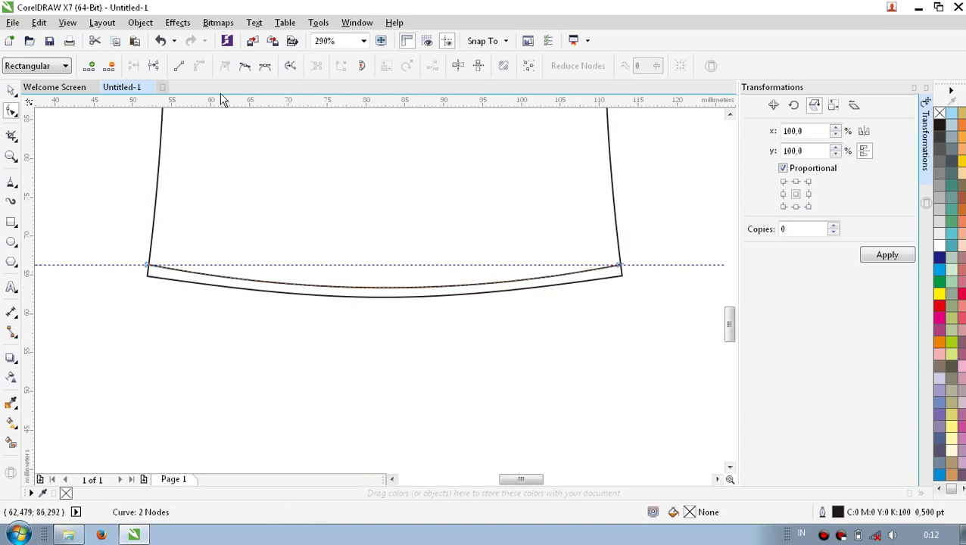
Step: Give the hem curve a dashed outline style
{"action": "double_click", "coordinate": [839, 513]}
{"action": "left_click", "coordinate": [476, 219]}
{"action": "left_click", "coordinate": [435, 340]}
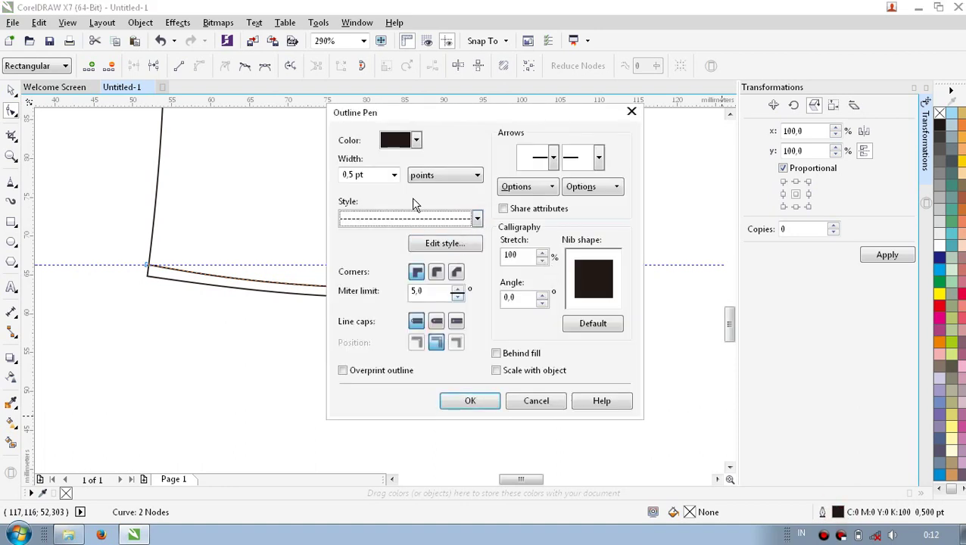
{"action": "left_click", "coordinate": [470, 400]}
Step: Convert the left armhole seam to a curve and bow it slightly toward the left sleeve
{"action": "left_click_drag", "start_coordinate": [730, 332], "coordinate": [729, 277]}
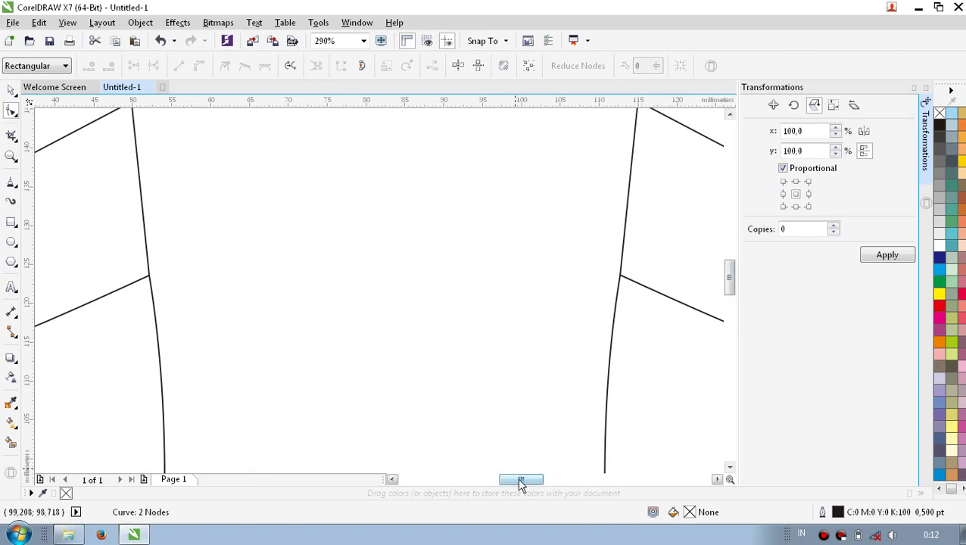
{"action": "left_click_drag", "start_coordinate": [519, 479], "coordinate": [509, 479]}
{"action": "left_click", "coordinate": [728, 115]}
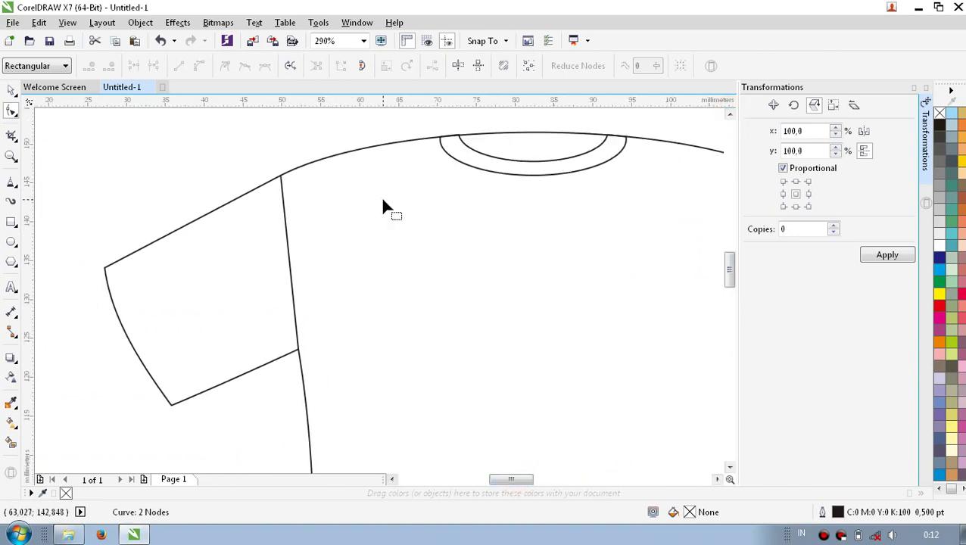
{"action": "left_click", "coordinate": [286, 251]}
{"action": "right_click", "coordinate": [288, 252]}
{"action": "left_click", "coordinate": [332, 304]}
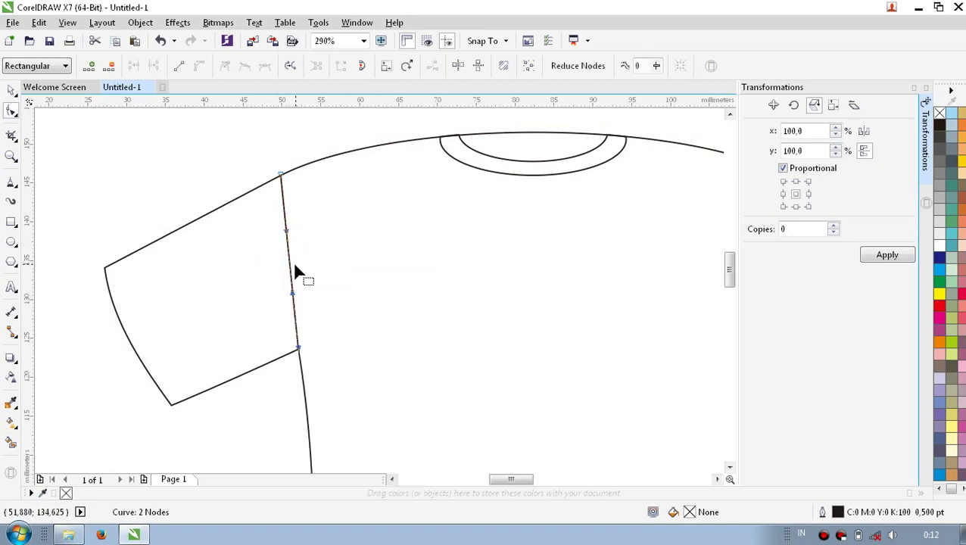
{"action": "left_click_drag", "start_coordinate": [292, 270], "coordinate": [283, 274]}
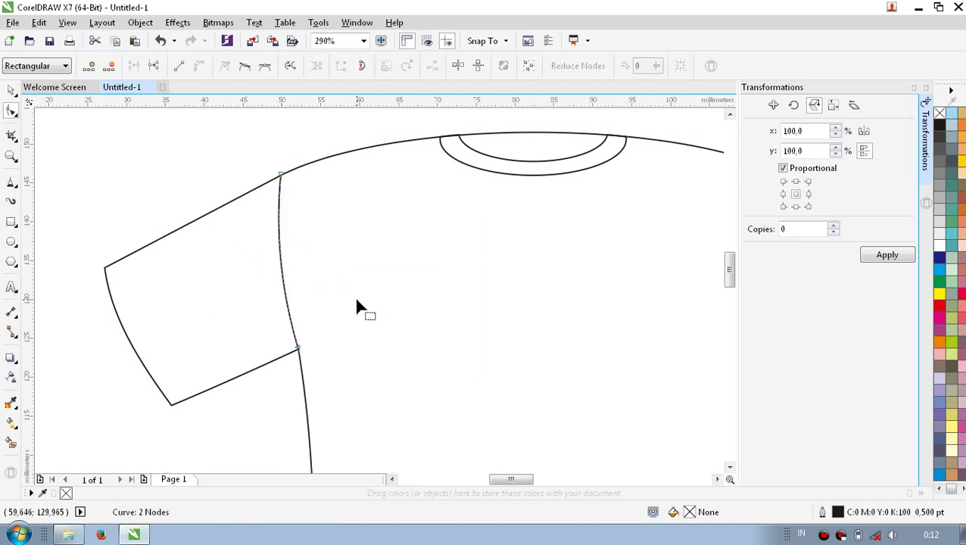
Step: Convert the right armhole seam to a curve and bow it slightly toward the right sleeve
{"action": "left_click_drag", "start_coordinate": [526, 485], "coordinate": [543, 484]}
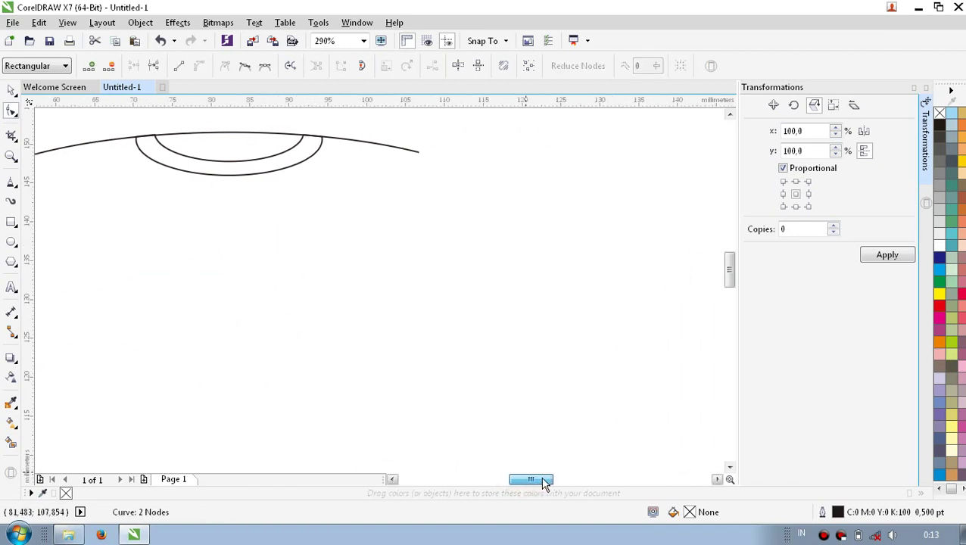
{"action": "right_click", "coordinate": [478, 265]}
{"action": "left_click", "coordinate": [511, 317]}
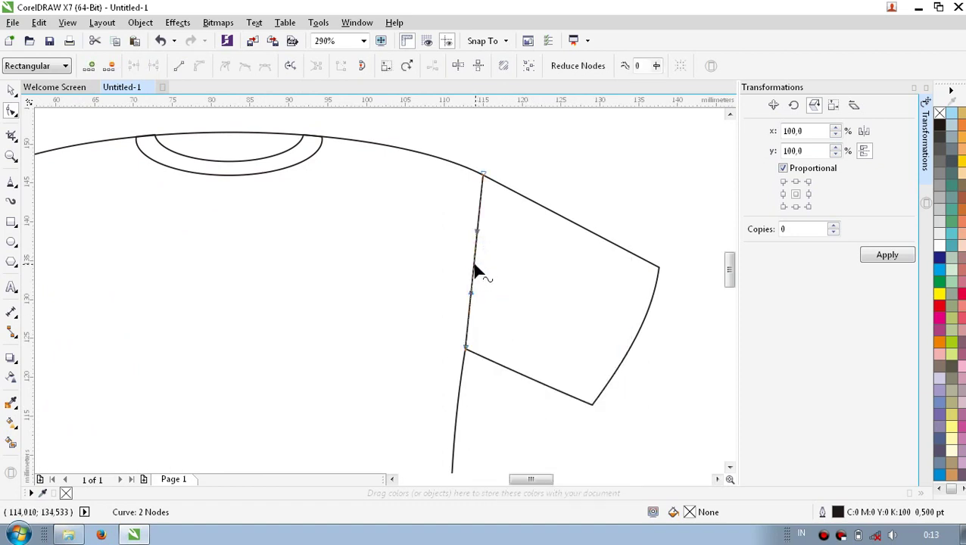
{"action": "left_click_drag", "start_coordinate": [476, 261], "coordinate": [482, 271]}
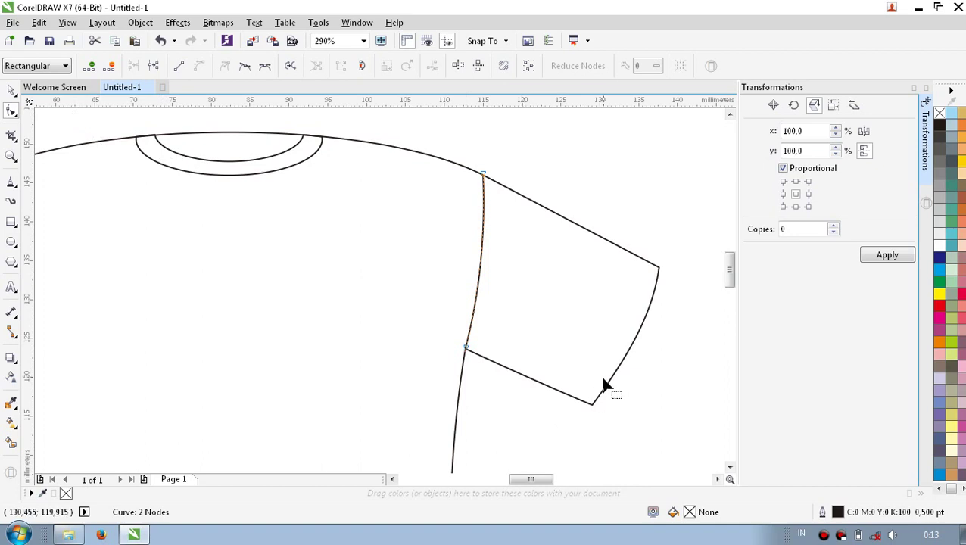
Step: Draw a line about 8.7 by 17.8 mm across the right sleeve just inside its opening and give it a dashed outline
{"action": "left_click", "coordinate": [11, 182]}
{"action": "left_click", "coordinate": [650, 262]}
{"action": "left_click", "coordinate": [583, 400]}
{"action": "double_click", "coordinate": [842, 516]}
{"action": "left_click", "coordinate": [478, 216]}
{"action": "left_click", "coordinate": [431, 334]}
{"action": "left_click", "coordinate": [470, 397]}
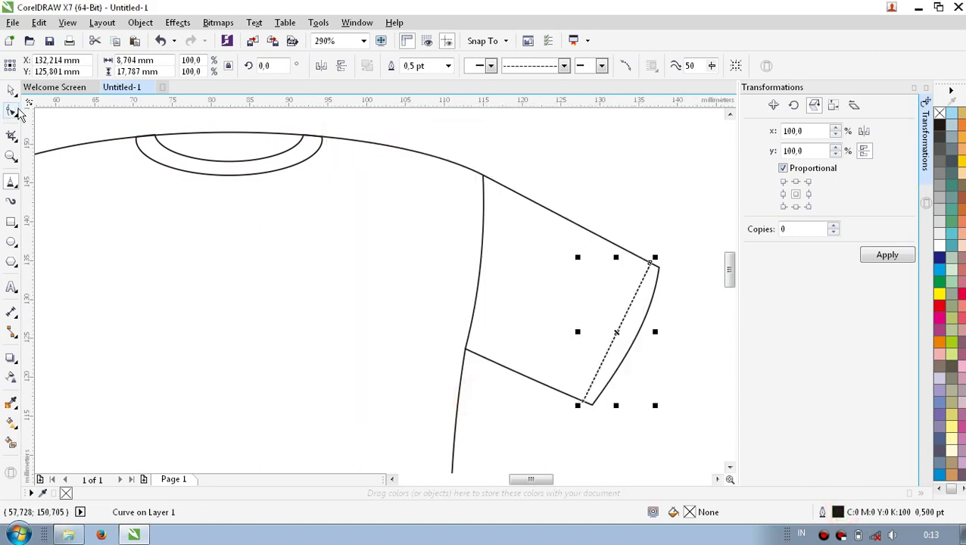
Step: Convert the dashed sleeve line to a curve and bend it outward to follow the sleeve opening
{"action": "right_click", "coordinate": [617, 333]}
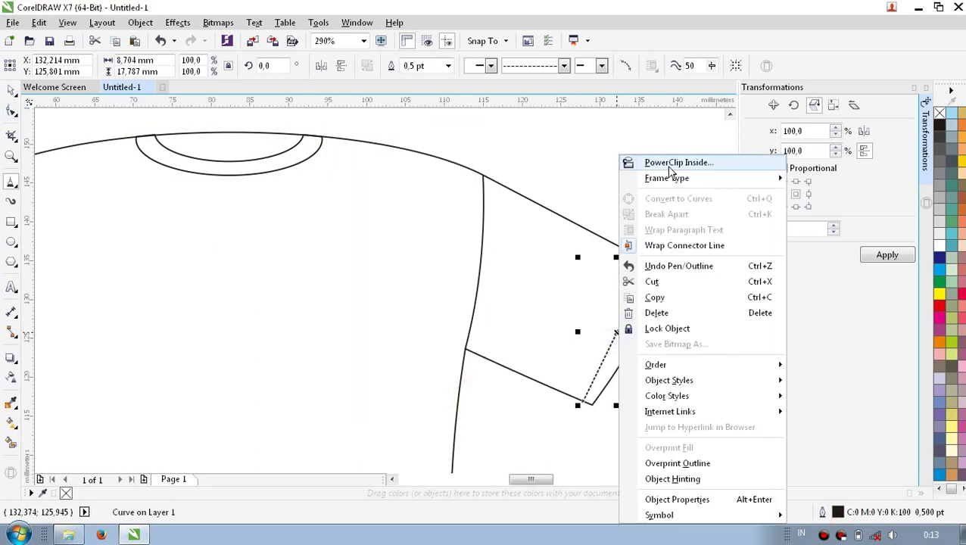
{"action": "left_click", "coordinate": [533, 306]}
{"action": "left_click", "coordinate": [11, 111]}
{"action": "right_click", "coordinate": [617, 334]}
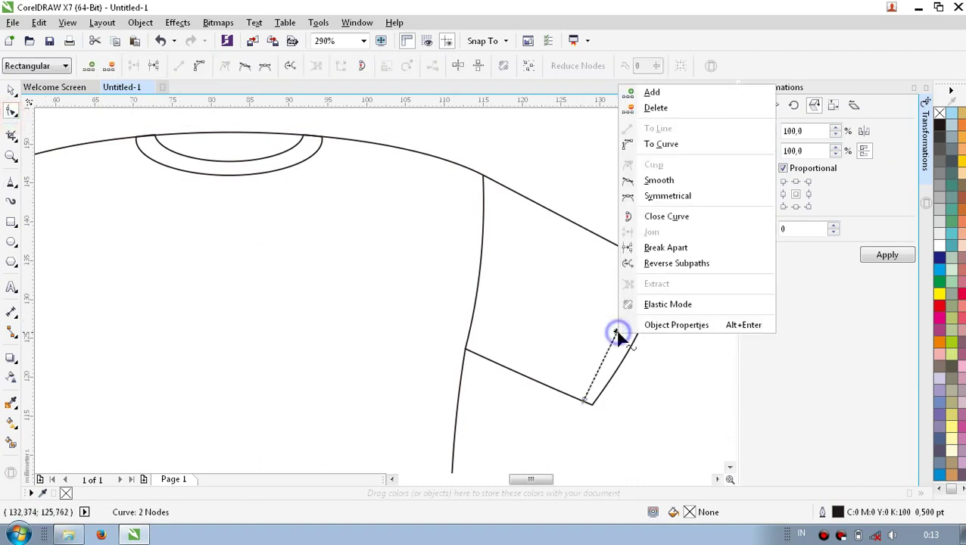
{"action": "left_click", "coordinate": [651, 148]}
{"action": "left_click_drag", "start_coordinate": [615, 334], "coordinate": [624, 335]}
Step: Create one horizontally mirrored copy of the dashed sleeve curve
{"action": "left_click", "coordinate": [863, 151]}
{"action": "left_click", "coordinate": [833, 225]}
{"action": "left_click", "coordinate": [878, 256]}
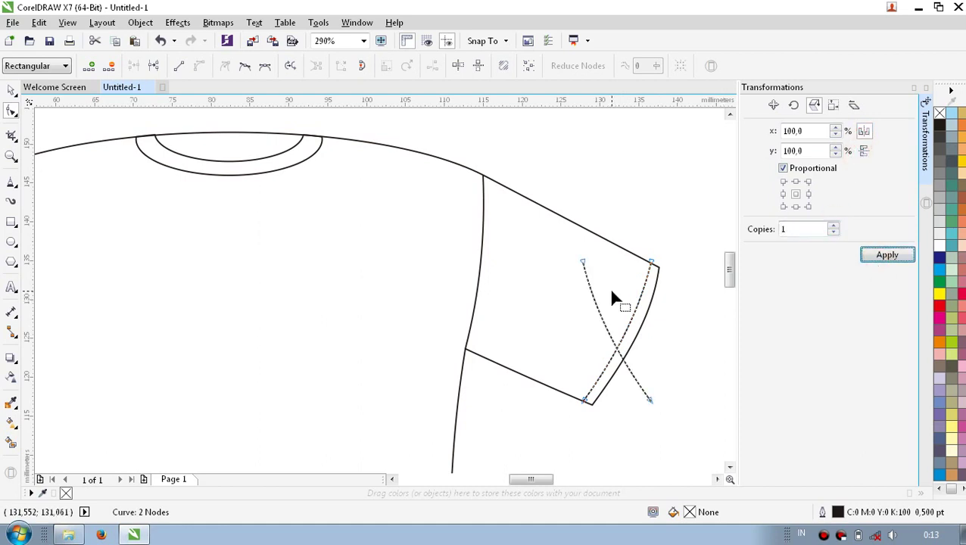
{"action": "left_click", "coordinate": [11, 90]}
{"action": "key", "text": "Left"}
{"action": "key", "text": "Left"}
{"action": "key", "text": "Right"}
{"action": "key", "text": "Right"}
{"action": "key", "text": "Right"}
{"action": "key", "text": "Right"}
{"action": "key", "text": "Right"}
{"action": "key", "text": "Right"}
{"action": "key", "text": "Right"}
{"action": "key", "text": "Right"}
{"action": "key", "text": "Right"}
{"action": "key", "text": "Right"}
{"action": "key", "text": "Right"}
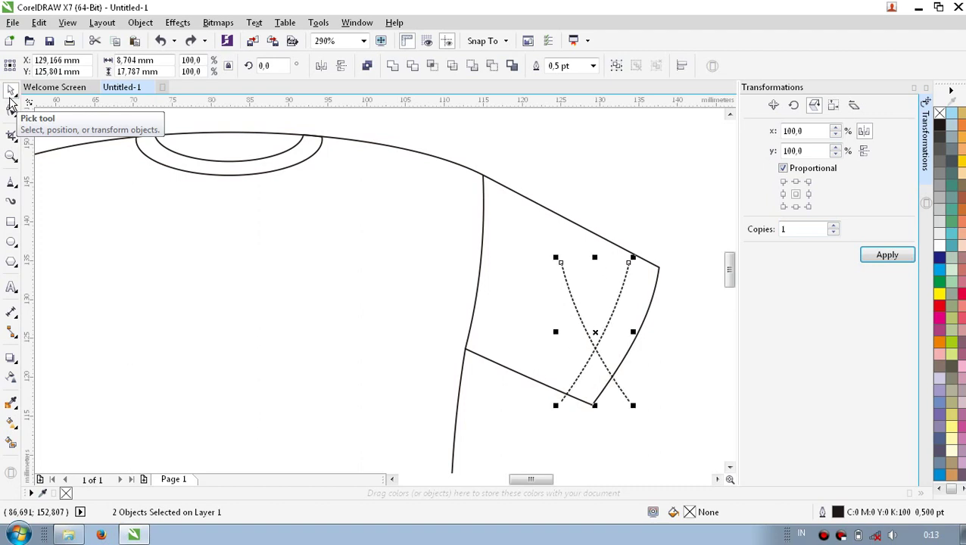
{"action": "key", "text": "ctrl+z"}
{"action": "key", "text": "ctrl+shift+z"}
Step: Move the mirrored dashed curve horizontally across to the left sleeve, placing it just inside the sleeve opening
{"action": "left_click", "coordinate": [693, 126]}
{"action": "key", "text": "Left"}
{"action": "key", "text": "Left"}
{"action": "key", "text": "Left"}
{"action": "key", "text": "Left"}
{"action": "key", "text": "Left"}
{"action": "key", "text": "Left"}
{"action": "key", "text": "Left"}
{"action": "key", "text": "Left"}
{"action": "key", "text": "Left"}
{"action": "key", "text": "Left"}
{"action": "key", "text": "Left"}
{"action": "key", "text": "Left"}
{"action": "key", "text": "Left"}
{"action": "key", "text": "Left"}
{"action": "key", "text": "Left"}
{"action": "key", "text": "Left"}
{"action": "key", "text": "Left"}
{"action": "key", "text": "Left"}
{"action": "key", "text": "Left"}
{"action": "key", "text": "Left"}
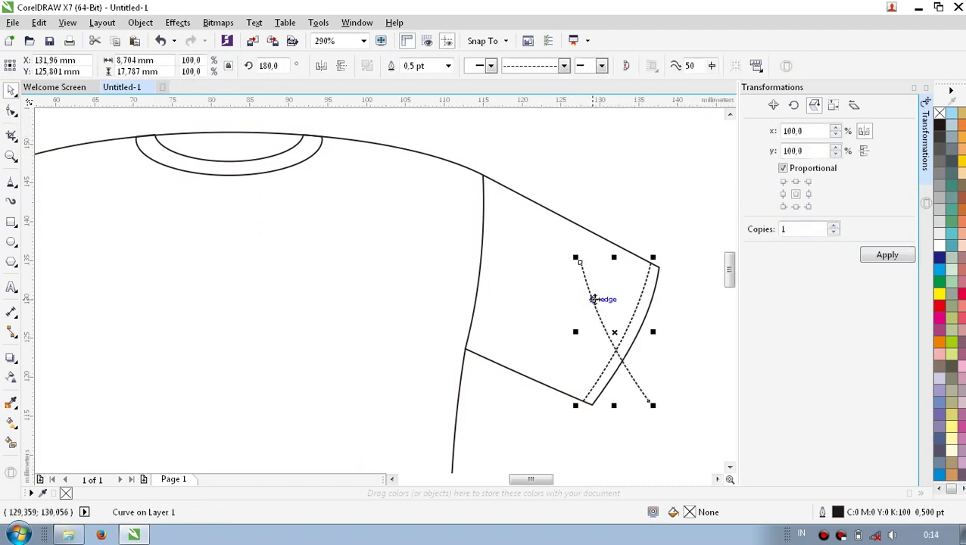
{"action": "key", "text": "Left"}
{"action": "key", "text": "Left"}
{"action": "key", "text": "Left"}
{"action": "key", "text": "Left"}
{"action": "key", "text": "Left"}
{"action": "key", "text": "Left"}
{"action": "key", "text": "Left"}
{"action": "key", "text": "Left"}
{"action": "key", "text": "Left"}
{"action": "key", "text": "Left"}
{"action": "key", "text": "Left"}
{"action": "key", "text": "Left"}
{"action": "key", "text": "Left"}
{"action": "key", "text": "Left"}
{"action": "key", "text": "Left"}
{"action": "key", "text": "Left"}
{"action": "key", "text": "Left"}
{"action": "key", "text": "Left"}
{"action": "key", "text": "Left"}
{"action": "key", "text": "Left"}
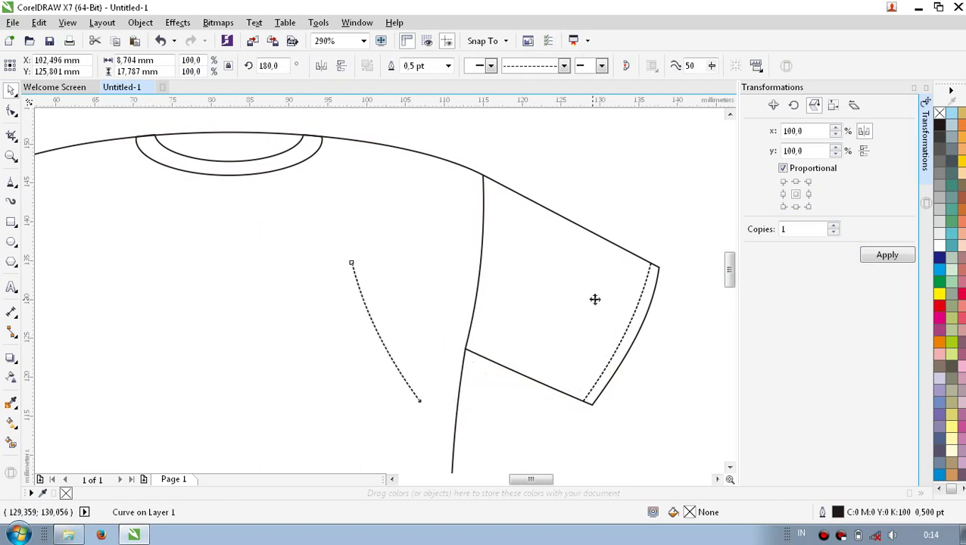
{"action": "key", "text": "Left"}
{"action": "key", "text": "Left"}
{"action": "key", "text": "Left"}
{"action": "key", "text": "Left"}
{"action": "key", "text": "Left"}
{"action": "key", "text": "Left"}
{"action": "key", "text": "Left"}
{"action": "key", "text": "Left"}
{"action": "key", "text": "Left"}
{"action": "key", "text": "Left"}
{"action": "key", "text": "Left"}
{"action": "key", "text": "Left"}
{"action": "key", "text": "Left"}
{"action": "key", "text": "Left"}
{"action": "key", "text": "Left"}
{"action": "key", "text": "Left"}
{"action": "key", "text": "Left"}
{"action": "key", "text": "Left"}
{"action": "key", "text": "Left"}
{"action": "key", "text": "Left"}
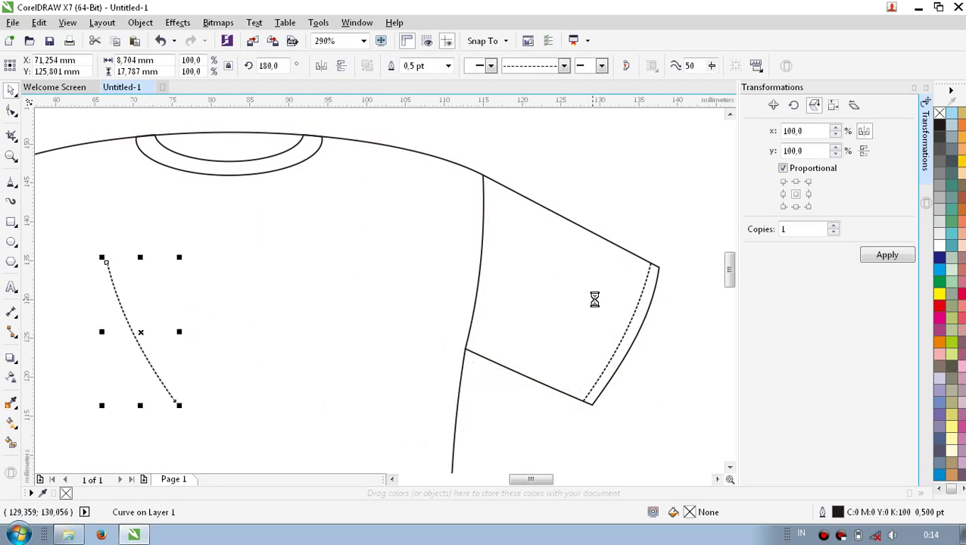
{"action": "key", "text": "Tab"}
{"action": "left_click", "coordinate": [393, 478]}
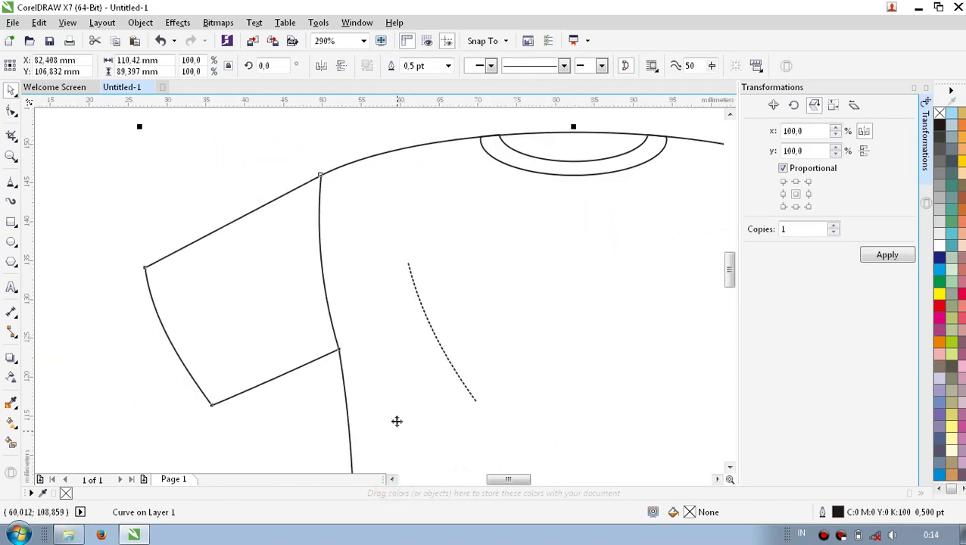
{"action": "left_click", "coordinate": [477, 395]}
{"action": "left_click", "coordinate": [458, 376]}
{"action": "key", "text": "Left"}
{"action": "key", "text": "Left"}
{"action": "key", "text": "Left"}
{"action": "key", "text": "Left"}
{"action": "key", "text": "Left"}
{"action": "key", "text": "Left"}
{"action": "key", "text": "Left"}
{"action": "key", "text": "Left"}
{"action": "key", "text": "Left"}
{"action": "key", "text": "Left"}
{"action": "key", "text": "Left"}
{"action": "key", "text": "Left"}
{"action": "key", "text": "Left"}
{"action": "key", "text": "Left"}
{"action": "key", "text": "Left"}
{"action": "key", "text": "Left"}
{"action": "key", "text": "Left"}
{"action": "key", "text": "Left"}
{"action": "key", "text": "Left"}
{"action": "key", "text": "Left"}
{"action": "key", "text": "Left"}
{"action": "key", "text": "Left"}
{"action": "key", "text": "Left"}
{"action": "key", "text": "Left"}
{"action": "key", "text": "Left"}
{"action": "key", "text": "Left"}
{"action": "key", "text": "Left"}
{"action": "key", "text": "Left"}
{"action": "key", "text": "Left"}
{"action": "key", "text": "Left"}
{"action": "key", "text": "Left"}
{"action": "key", "text": "Left"}
{"action": "key", "text": "Left"}
{"action": "key", "text": "Left"}
{"action": "key", "text": "Left"}
{"action": "key", "text": "Left"}
{"action": "key", "text": "Left"}
{"action": "key", "text": "Left"}
{"action": "key", "text": "Left"}
{"action": "key", "text": "Left"}
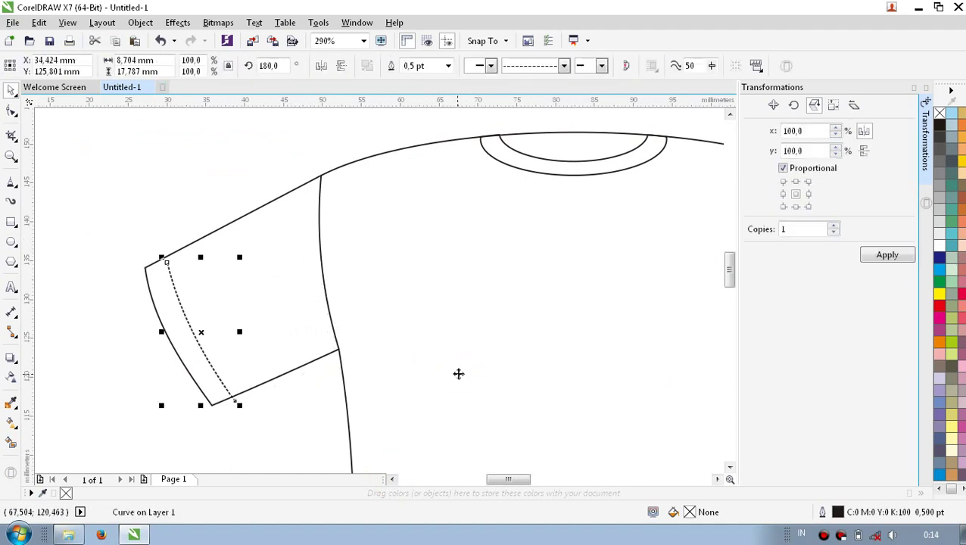
{"action": "left_click", "coordinate": [327, 402]}
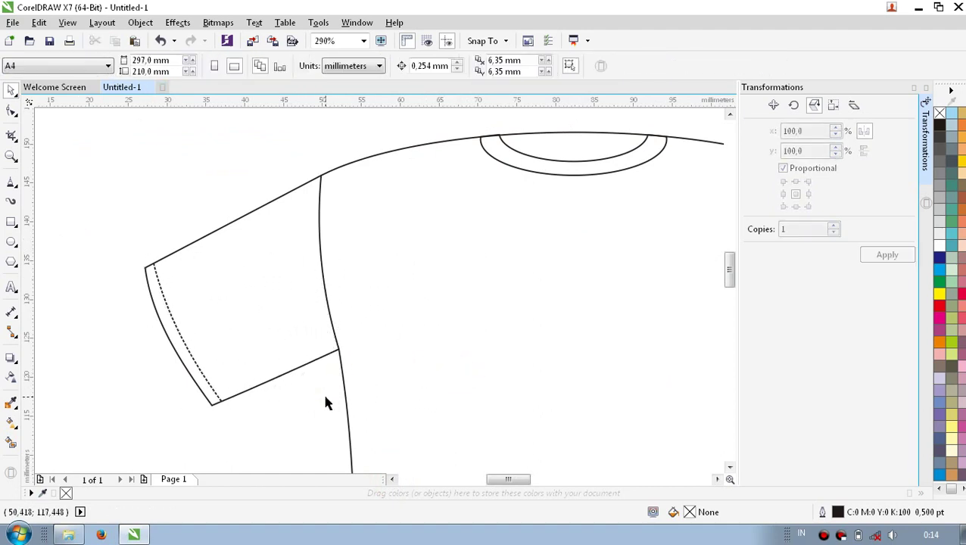
Step: Draw a straight line about 20.6 by 5.6 mm from the top of the left armhole seam to the collar's outer edge
{"action": "scroll", "coordinate": [325, 403], "scroll_direction": "down", "scroll_amount": 2}
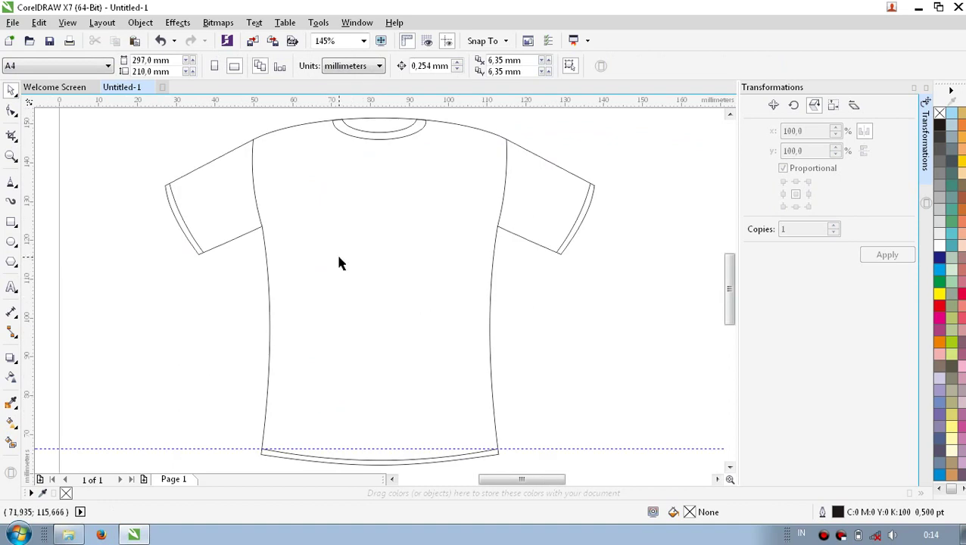
{"action": "key", "text": "z"}
{"action": "left_click", "coordinate": [390, 127]}
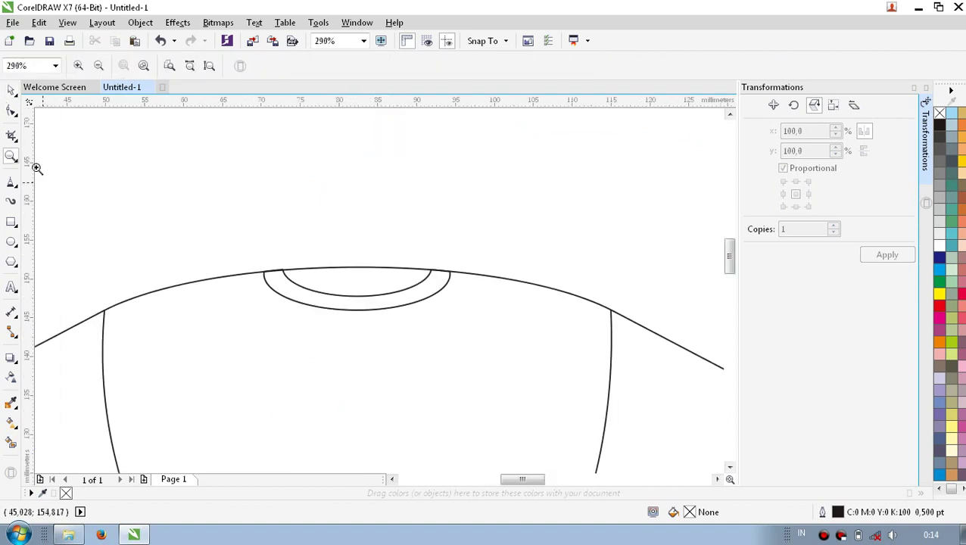
{"action": "left_click", "coordinate": [11, 183]}
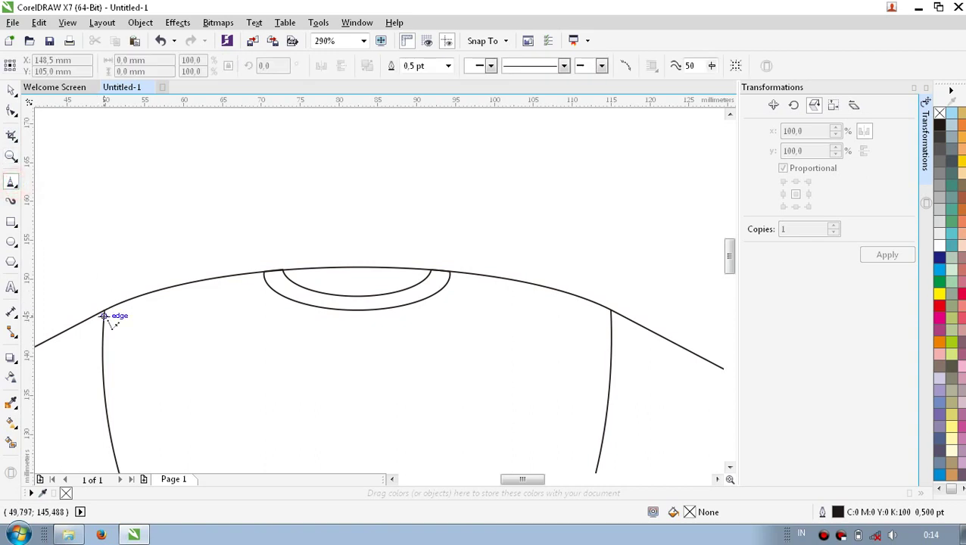
{"action": "left_click_drag", "start_coordinate": [103, 314], "coordinate": [266, 278]}
{"action": "right_click", "coordinate": [206, 291]}
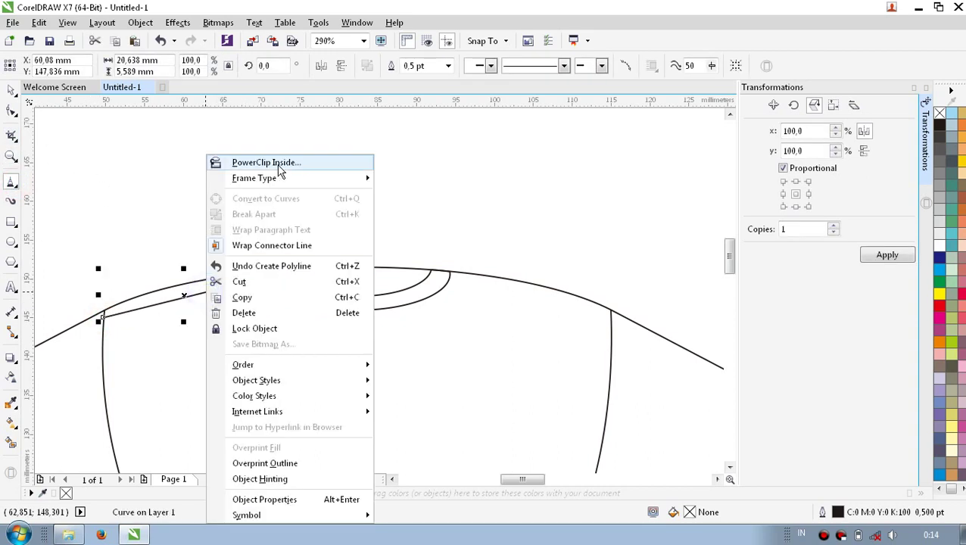
{"action": "left_click", "coordinate": [11, 89]}
{"action": "right_click", "coordinate": [190, 292]}
{"action": "left_click", "coordinate": [164, 205]}
{"action": "right_click", "coordinate": [185, 296]}
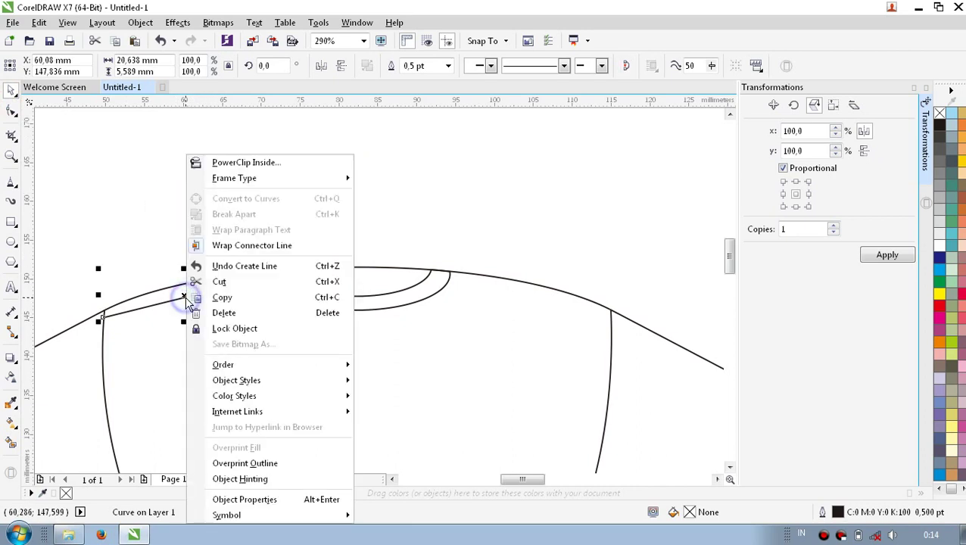
{"action": "left_click", "coordinate": [216, 146]}
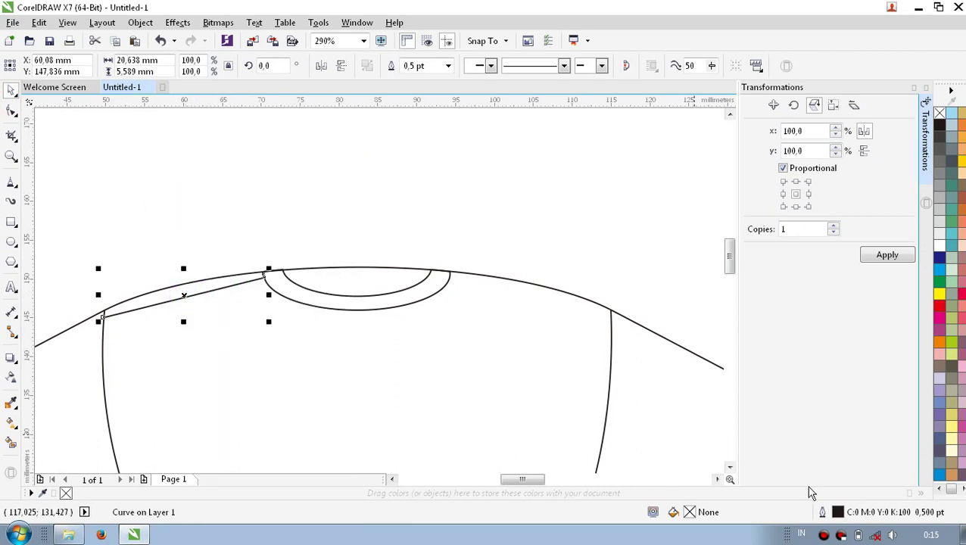
Step: Convert the left shoulder line to a curve and bow it upward to run parallel to the shoulder edge
{"action": "left_click", "coordinate": [11, 112]}
{"action": "right_click", "coordinate": [182, 298]}
{"action": "left_click", "coordinate": [227, 101]}
{"action": "left_click_drag", "start_coordinate": [182, 301], "coordinate": [174, 301]}
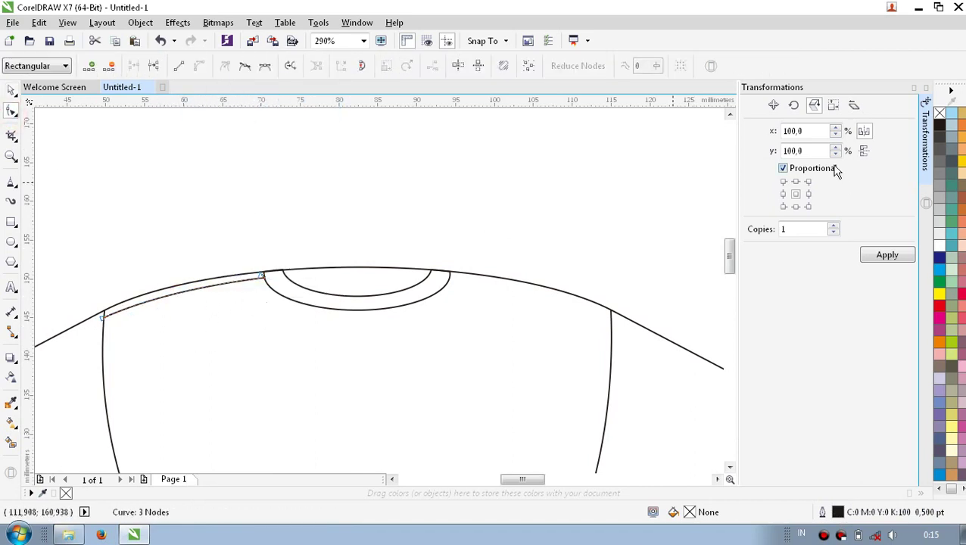
Step: Create one horizontally mirrored copy of the left shoulder seam curve
{"action": "left_click", "coordinate": [885, 255]}
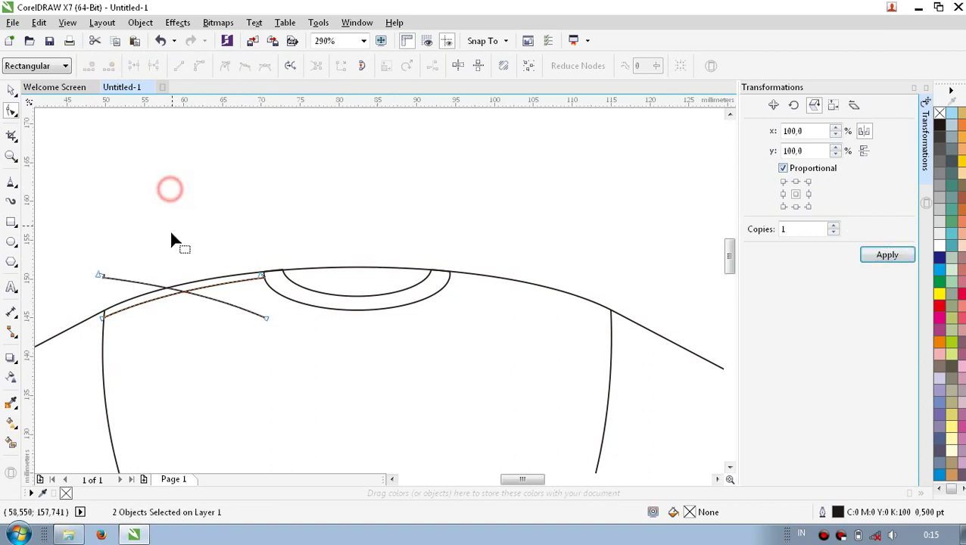
{"action": "left_click", "coordinate": [10, 91]}
{"action": "left_click", "coordinate": [139, 294]}
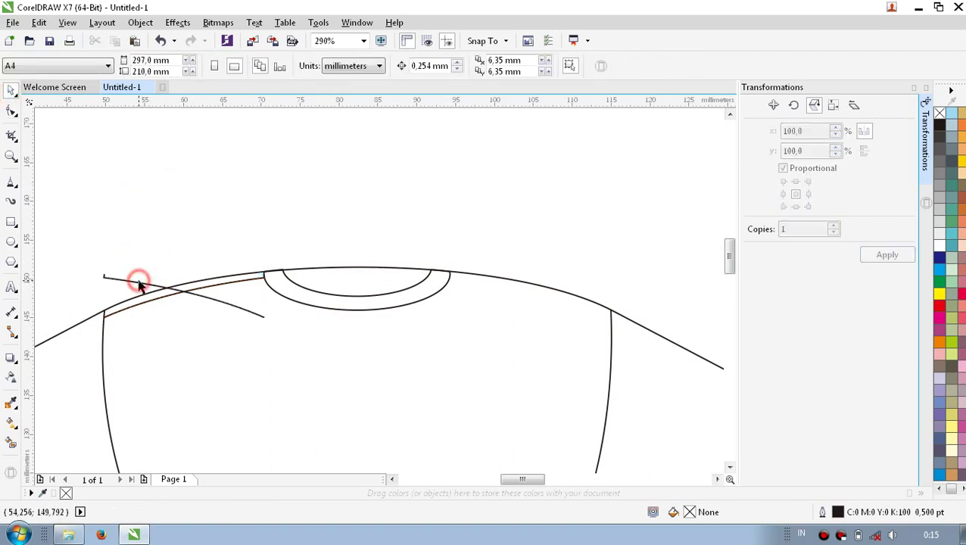
Step: Move the mirrored shoulder seam curve across to the right shoulder, fitting it between the collar's outer edge and the right armhole seam
{"action": "left_click", "coordinate": [114, 280]}
{"action": "key", "text": "Right"}
{"action": "key", "text": "Right"}
{"action": "key", "text": "Right"}
{"action": "key", "text": "Right"}
{"action": "key", "text": "Right"}
{"action": "key", "text": "Right"}
{"action": "key", "text": "Right"}
{"action": "key", "text": "Right"}
{"action": "key", "text": "Right"}
{"action": "key", "text": "Right"}
{"action": "key", "text": "Right"}
{"action": "key", "text": "Right"}
{"action": "key", "text": "Right"}
{"action": "key", "text": "Right"}
{"action": "key", "text": "Right"}
{"action": "key", "text": "Right"}
{"action": "key", "text": "Right"}
{"action": "key", "text": "Right"}
{"action": "key", "text": "Right"}
{"action": "key", "text": "Right"}
{"action": "key", "text": "Right"}
{"action": "key", "text": "Right"}
{"action": "key", "text": "Right"}
{"action": "key", "text": "Right"}
{"action": "key", "text": "Right"}
{"action": "key", "text": "Right"}
{"action": "key", "text": "Right"}
{"action": "key", "text": "Right"}
{"action": "key", "text": "Right"}
{"action": "key", "text": "Right"}
{"action": "key", "text": "Right"}
{"action": "key", "text": "Right"}
{"action": "key", "text": "Right"}
{"action": "key", "text": "Right"}
{"action": "key", "text": "Right"}
{"action": "key", "text": "Right"}
{"action": "key", "text": "Right"}
{"action": "key", "text": "Right"}
{"action": "key", "text": "Right"}
{"action": "key", "text": "Right"}
{"action": "key", "text": "Right"}
{"action": "key", "text": "Right"}
{"action": "key", "text": "Right"}
{"action": "key", "text": "Right"}
{"action": "key", "text": "Right"}
{"action": "key", "text": "Right"}
{"action": "key", "text": "Right"}
{"action": "key", "text": "Right"}
{"action": "key", "text": "Right"}
{"action": "key", "text": "Right"}
{"action": "key", "text": "Left"}
{"action": "key", "text": "Left"}
{"action": "key", "text": "Left"}
{"action": "key", "text": "Up"}
{"action": "key", "text": "Right"}
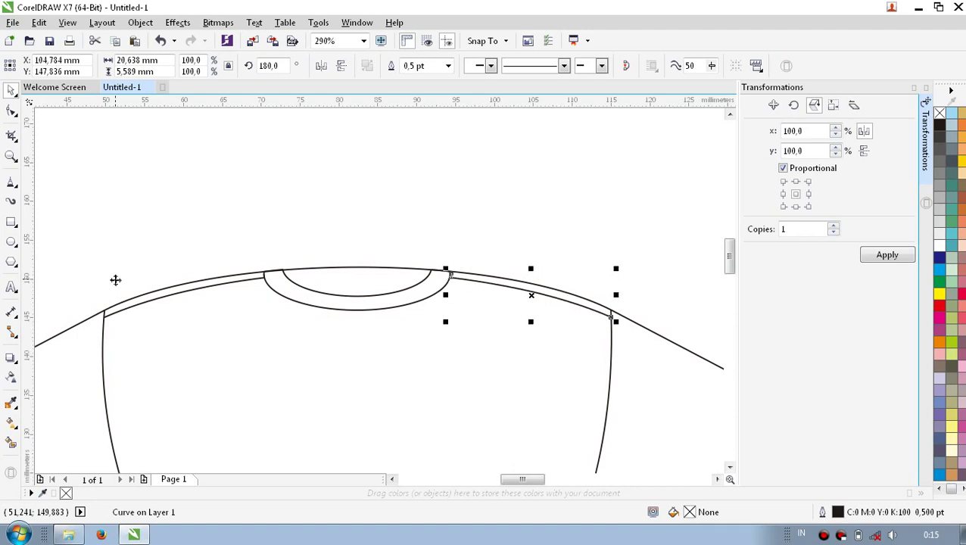
{"action": "left_click", "coordinate": [470, 298]}
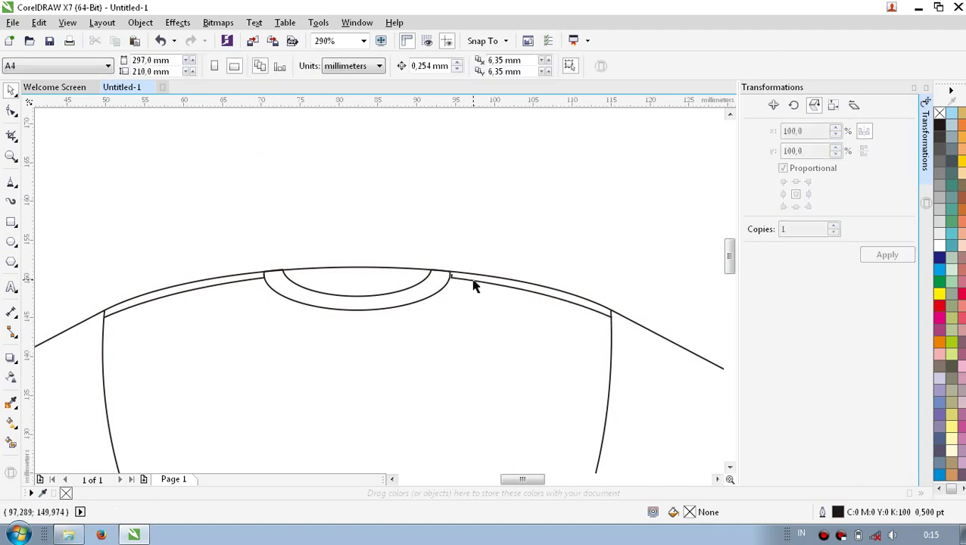
{"action": "left_click", "coordinate": [473, 280]}
{"action": "key", "text": "Left"}
{"action": "left_click", "coordinate": [460, 238]}
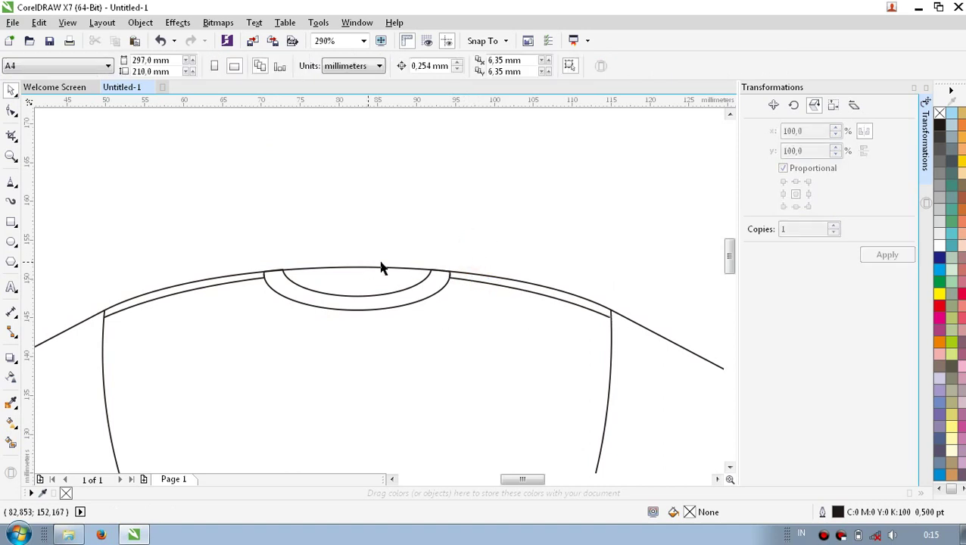
Step: Give both shoulder seam curves a dashed outline style
{"action": "left_click", "coordinate": [464, 284]}
{"action": "left_click", "coordinate": [215, 292], "text": "shift"}
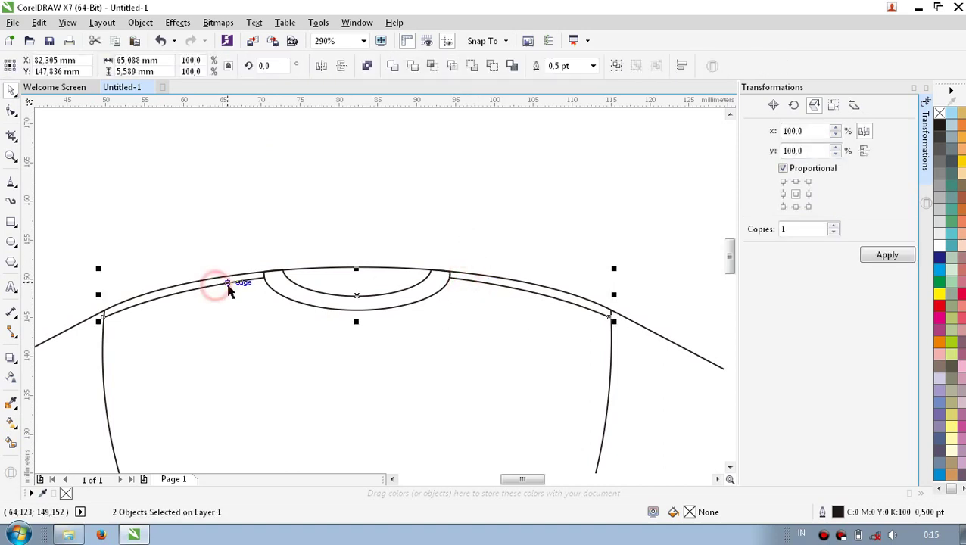
{"action": "double_click", "coordinate": [838, 515]}
{"action": "left_click", "coordinate": [414, 218]}
{"action": "left_click", "coordinate": [459, 334]}
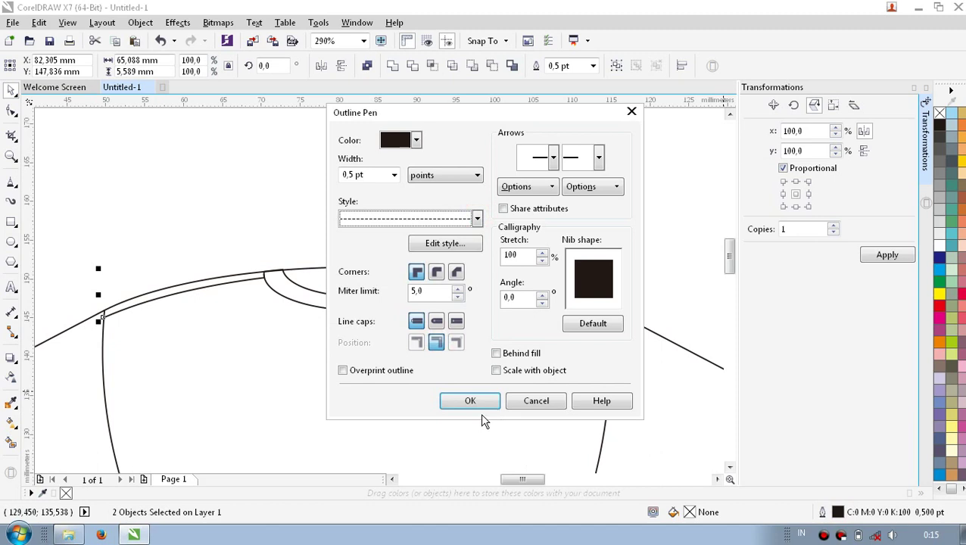
{"action": "left_click", "coordinate": [468, 401]}
{"action": "left_click", "coordinate": [467, 260]}
{"action": "scroll", "coordinate": [467, 263], "scroll_direction": "down", "scroll_amount": 2}
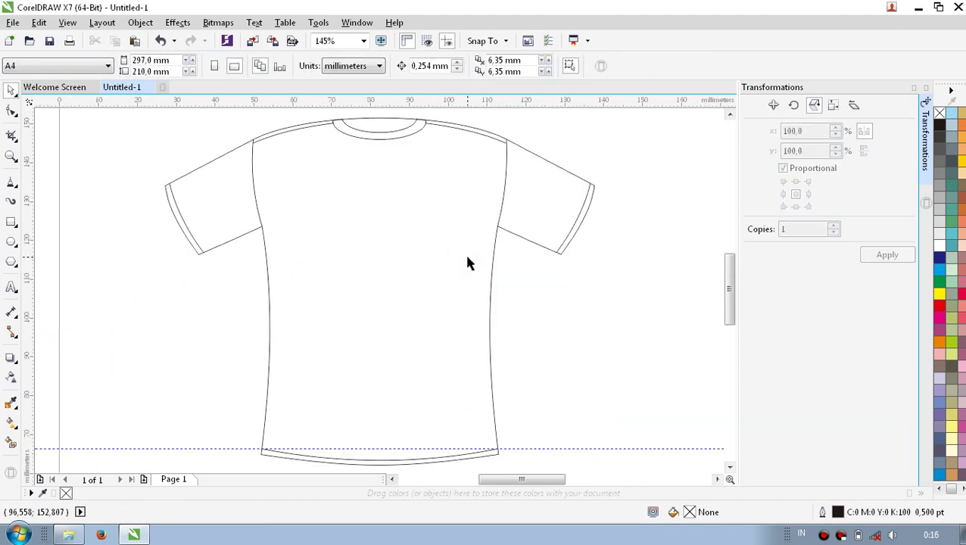
Step: Draw a narrow closed triangle about 32.8 by 83.6 mm from the left shoulder seam down to the hem stitch line
{"action": "left_click", "coordinate": [12, 182]}
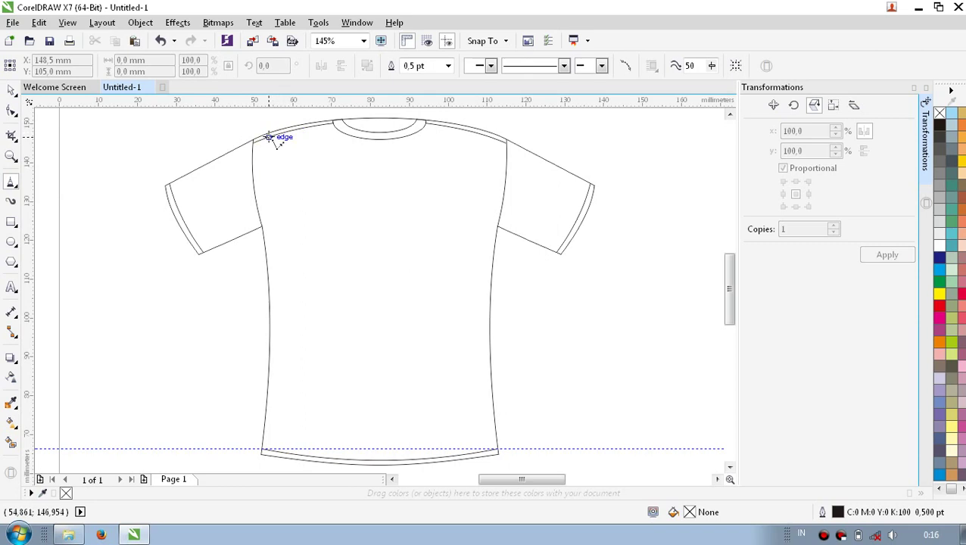
{"action": "mouse_move", "coordinate": [278, 133]}
{"action": "left_mouse_down"}
{"action": "mouse_move", "coordinate": [409, 392]}
{"action": "mouse_move", "coordinate": [400, 430]}
{"action": "left_mouse_up"}
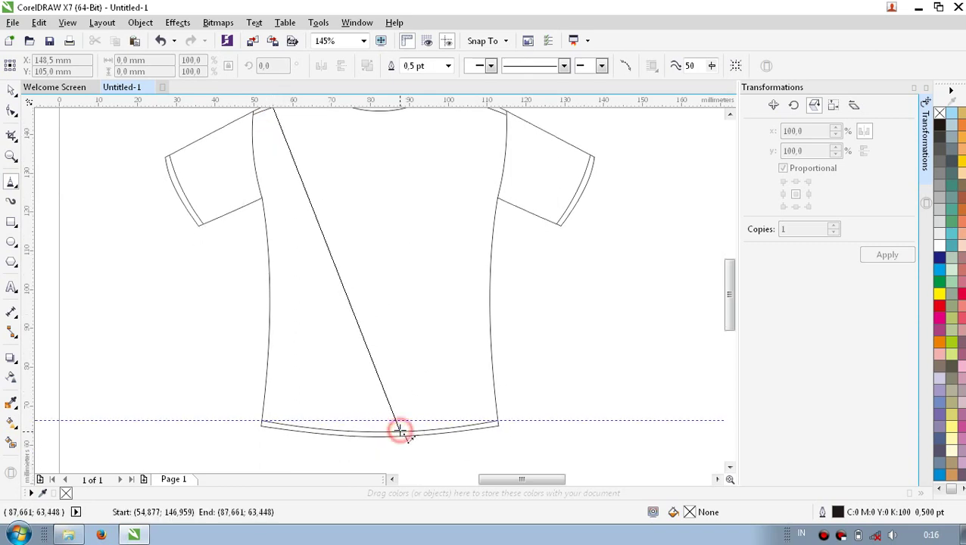
{"action": "left_click", "coordinate": [371, 431]}
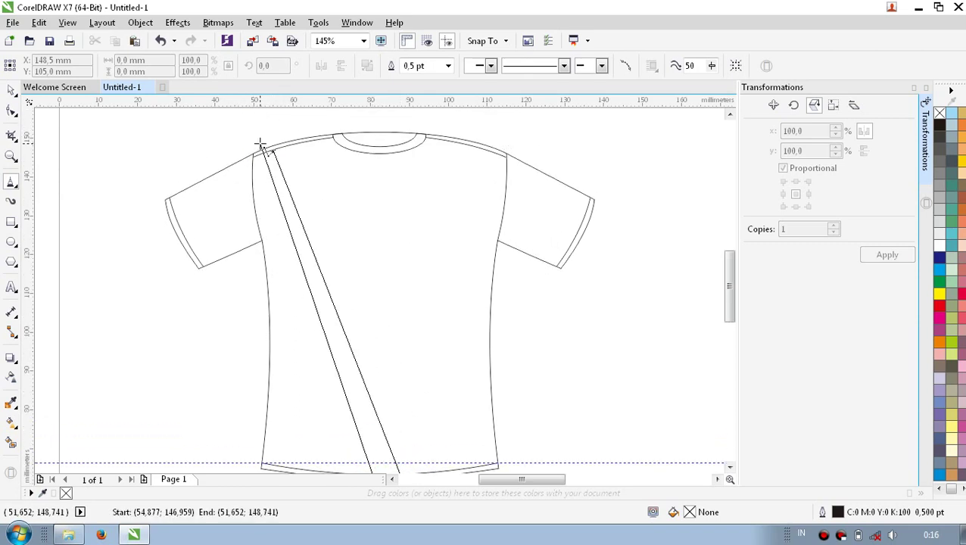
{"action": "left_click", "coordinate": [272, 149]}
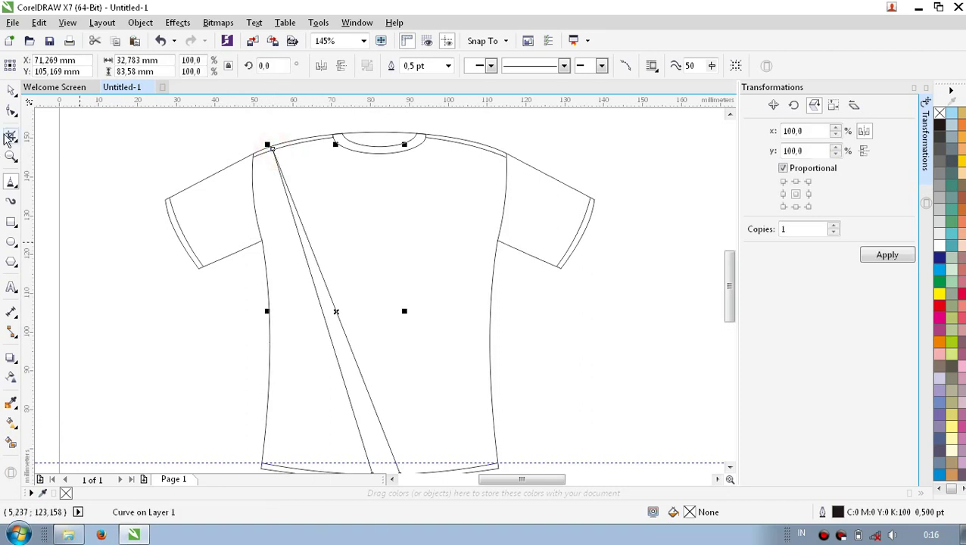
Step: Convert both long sides of the triangle to curves and bow them into a stripe sweeping from the left shoulder to the hem
{"action": "left_click", "coordinate": [12, 110]}
{"action": "left_click", "coordinate": [341, 371]}
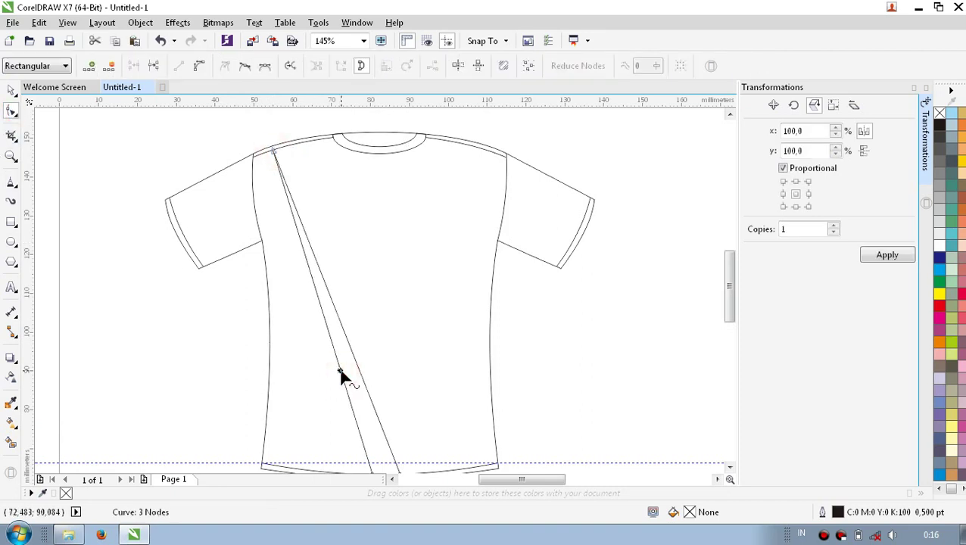
{"action": "right_click", "coordinate": [340, 373]}
{"action": "left_click", "coordinate": [417, 181]}
{"action": "right_click", "coordinate": [328, 303]}
{"action": "left_click", "coordinate": [366, 390]}
{"action": "left_click_drag", "start_coordinate": [323, 330], "coordinate": [376, 373]}
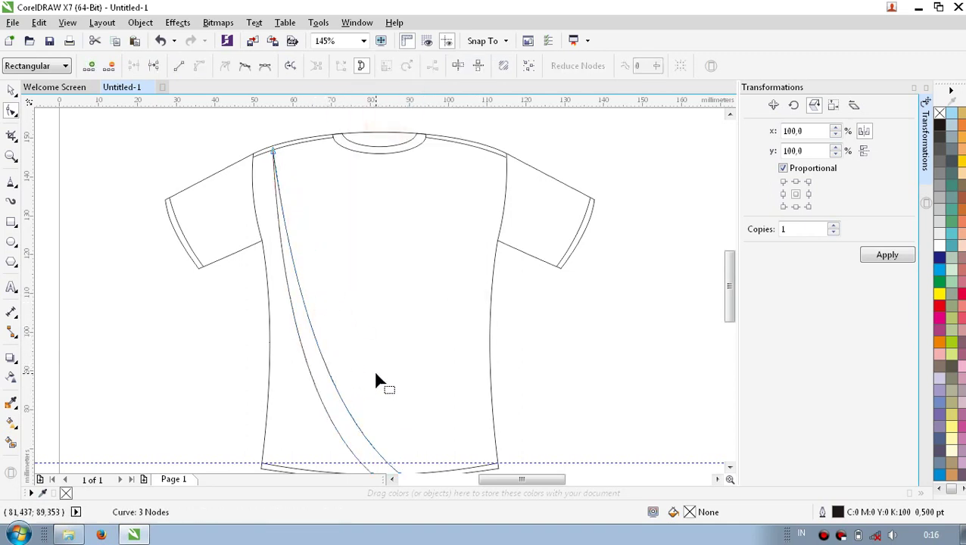
Step: Duplicate the curved stripe in place and shift the copy about 5.3 mm to the right
{"action": "left_click", "coordinate": [10, 90]}
{"action": "key", "text": "KP_Add"}
{"action": "key", "text": "Right"}
{"action": "key", "text": "Right"}
{"action": "key", "text": "Right"}
{"action": "key", "text": "Right"}
{"action": "key", "text": "Right"}
{"action": "key", "text": "Right"}
{"action": "key", "text": "Right"}
{"action": "key", "text": "Right"}
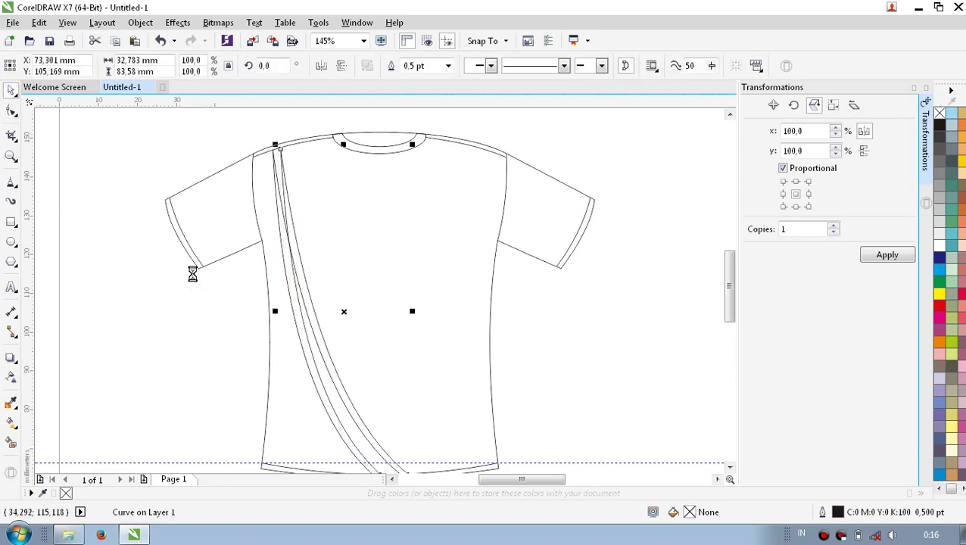
Step: Try to reposition the copied stripe's bottom nodes along the hem stitch line
{"action": "left_click_drag", "start_coordinate": [731, 304], "coordinate": [731, 325]}
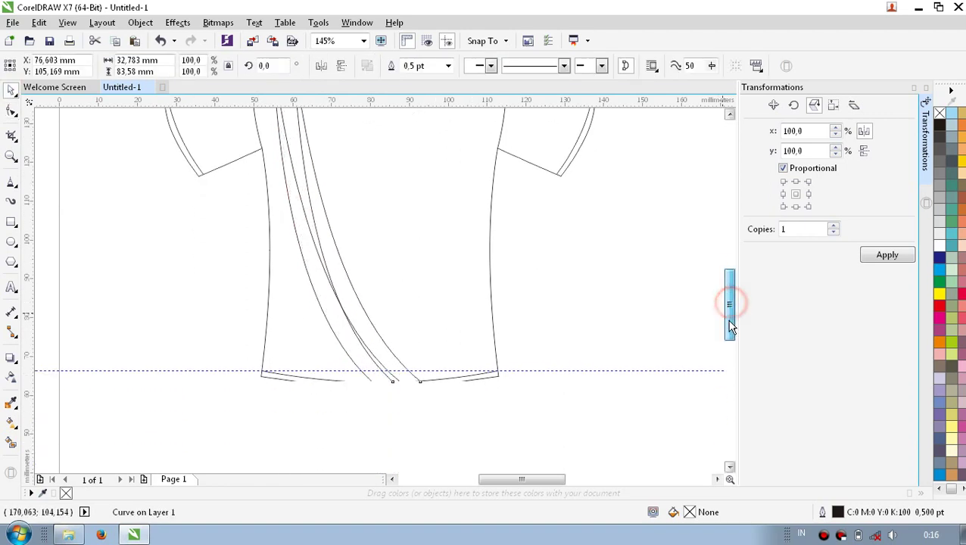
{"action": "key", "text": "F10"}
{"action": "left_click_drag", "start_coordinate": [405, 373], "coordinate": [374, 386]}
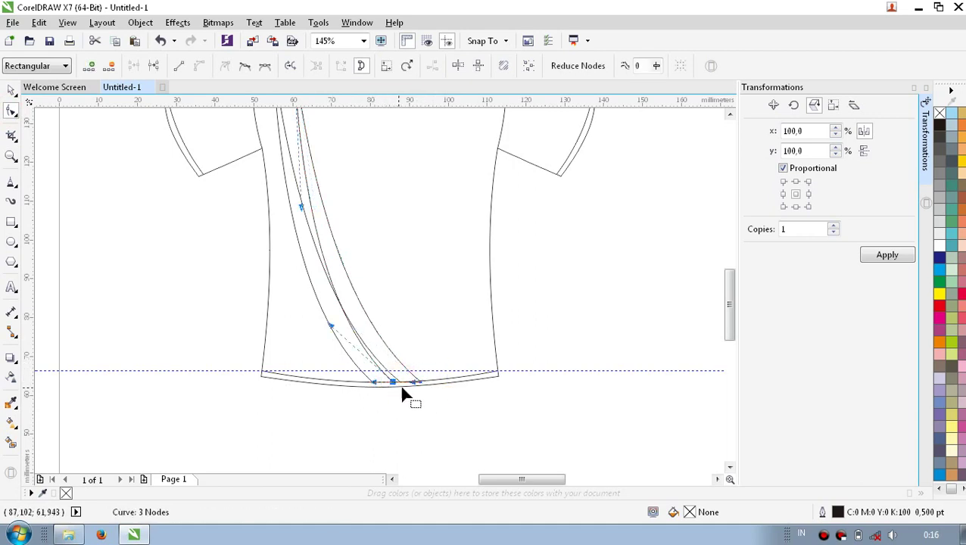
{"action": "left_click", "coordinate": [387, 354]}
{"action": "left_click", "coordinate": [410, 379]}
{"action": "left_click", "coordinate": [418, 380]}
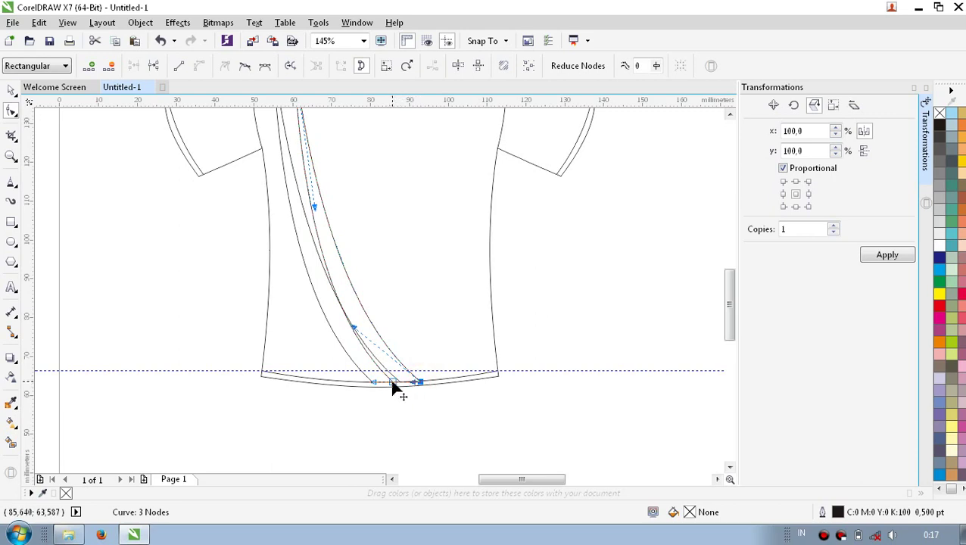
{"action": "left_click_drag", "start_coordinate": [418, 382], "coordinate": [348, 383]}
{"action": "key", "text": "ctrl+z"}
{"action": "left_click_drag", "start_coordinate": [422, 383], "coordinate": [457, 383]}
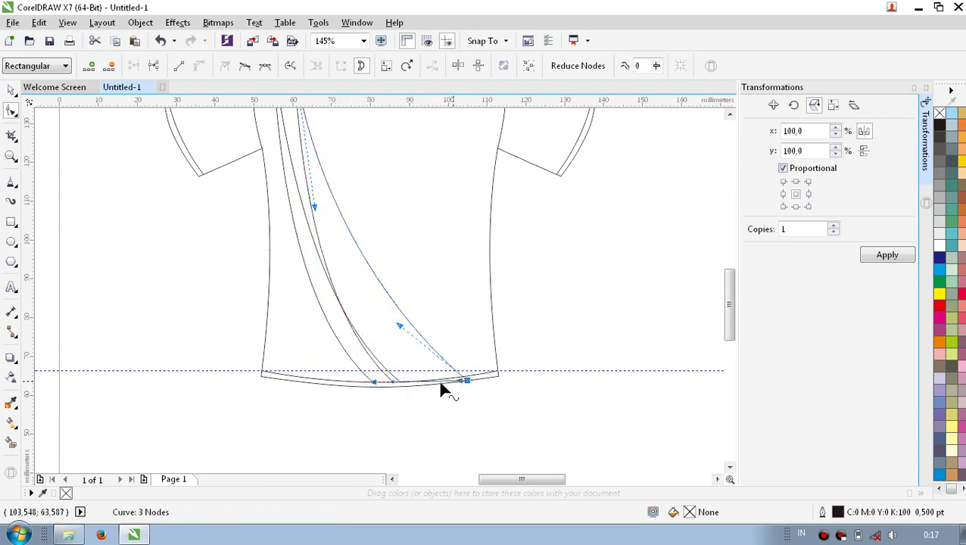
{"action": "left_click_drag", "start_coordinate": [397, 378], "coordinate": [420, 382]}
{"action": "key", "text": "ctrl+z"}
{"action": "key", "text": "ctrl+z"}
{"action": "key", "text": "ctrl+z"}
{"action": "key", "text": "ctrl+z"}
Step: Shift the copied stripe's nodes left along the hem and place its top node back on the left shoulder seam
{"action": "left_click", "coordinate": [419, 382]}
{"action": "left_click", "coordinate": [415, 385]}
{"action": "left_click_drag", "start_coordinate": [415, 384], "coordinate": [358, 384]}
{"action": "left_click", "coordinate": [728, 115]}
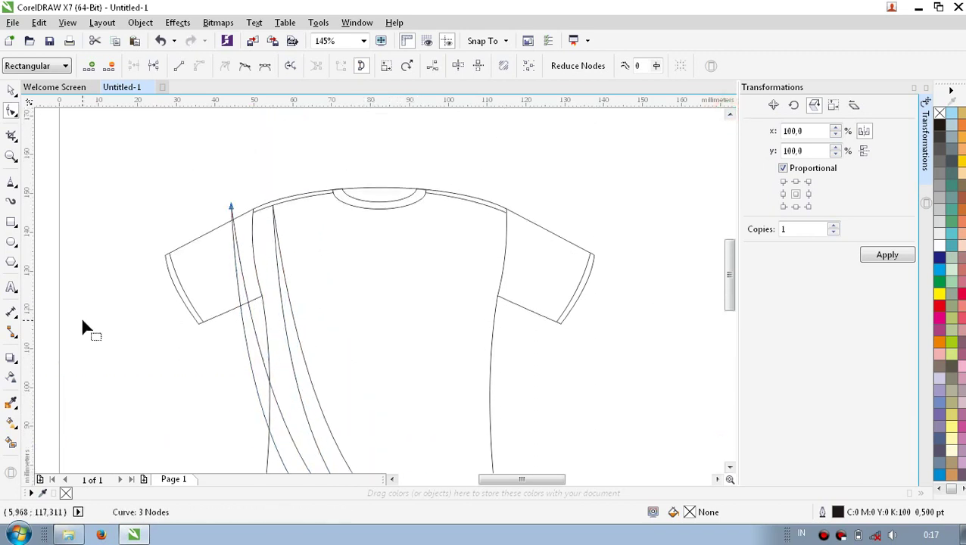
{"action": "left_click_drag", "start_coordinate": [231, 206], "coordinate": [293, 202]}
Step: Bend both sides of the copied stripe into an S-shape that crosses the first stripe
{"action": "scroll", "coordinate": [529, 291], "scroll_direction": "down", "scroll_amount": 2}
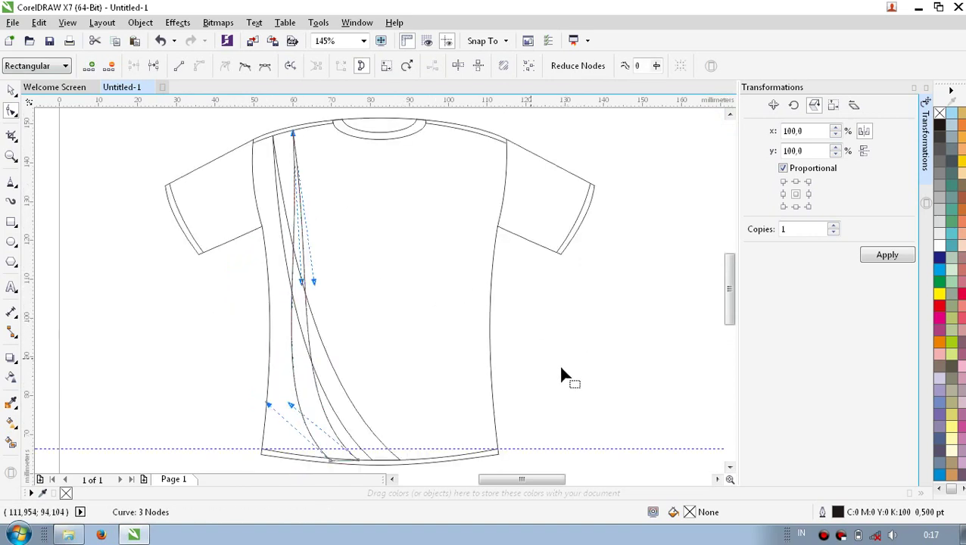
{"action": "left_click_drag", "start_coordinate": [315, 282], "coordinate": [335, 279]}
{"action": "left_click_drag", "start_coordinate": [288, 405], "coordinate": [252, 370]}
{"action": "left_click", "coordinate": [328, 461]}
{"action": "left_click_drag", "start_coordinate": [267, 409], "coordinate": [234, 395]}
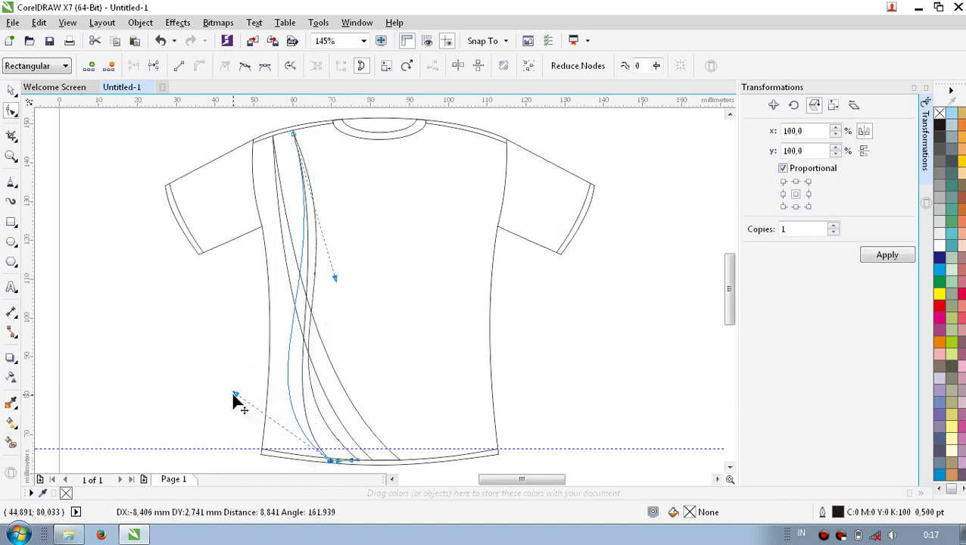
{"action": "left_click_drag", "start_coordinate": [335, 277], "coordinate": [342, 293]}
{"action": "left_click", "coordinate": [380, 346]}
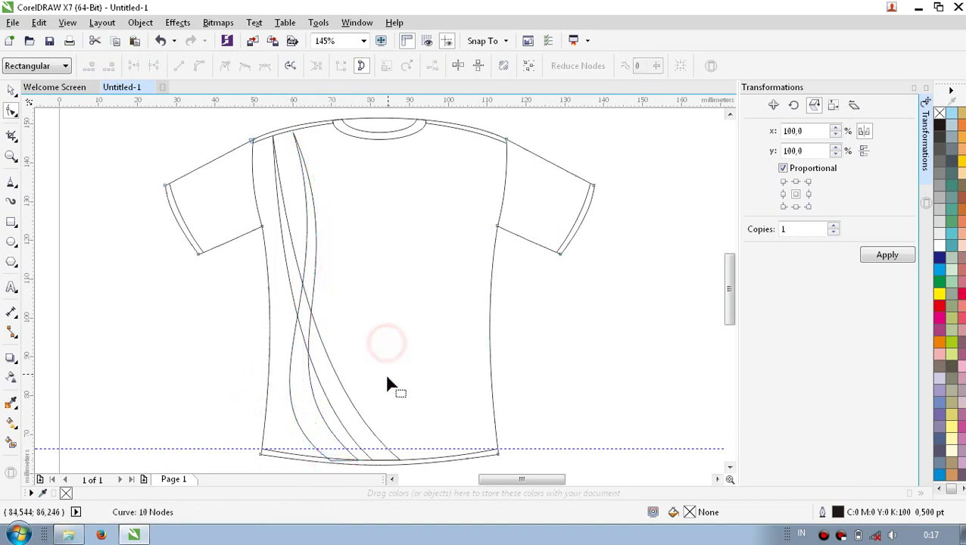
Step: Set the S-shaped stripe's lower-left node on the hem stitch line and smooth the curve leading into it
{"action": "left_click", "coordinate": [330, 458]}
{"action": "left_click", "coordinate": [326, 462]}
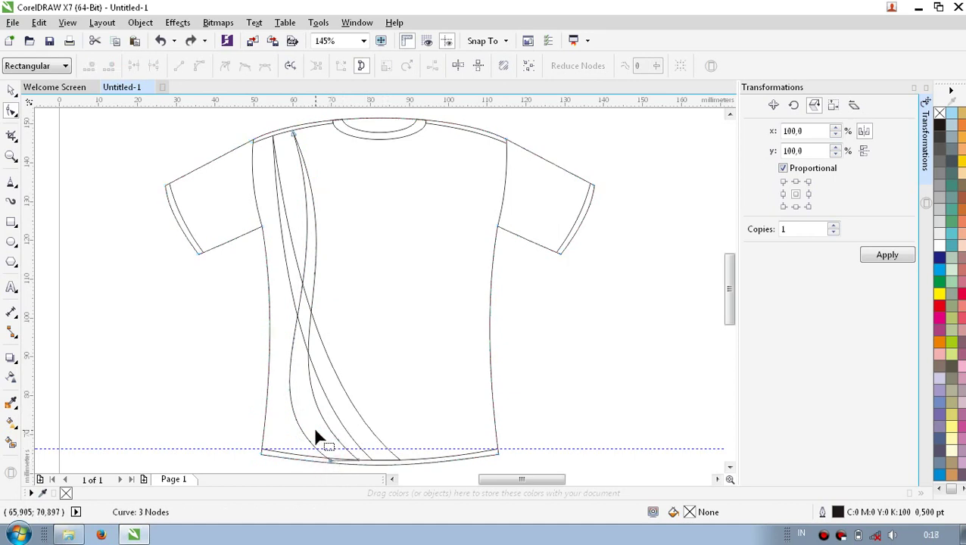
{"action": "left_click", "coordinate": [331, 459]}
{"action": "left_click_drag", "start_coordinate": [231, 391], "coordinate": [244, 366]}
{"action": "left_click", "coordinate": [582, 385]}
{"action": "key", "text": "space"}
Step: Fill the shirt body with 10% black
{"action": "left_click", "coordinate": [407, 239]}
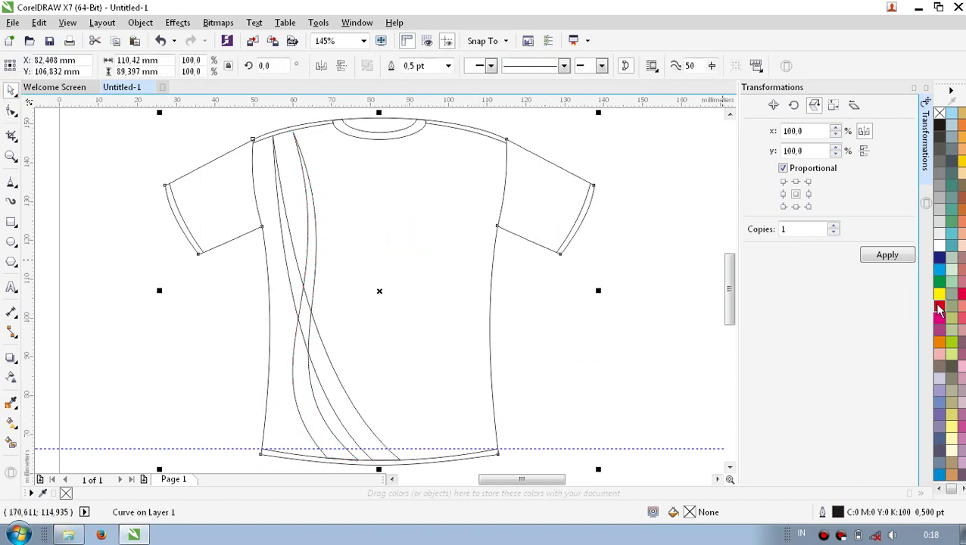
{"action": "left_click", "coordinate": [940, 239]}
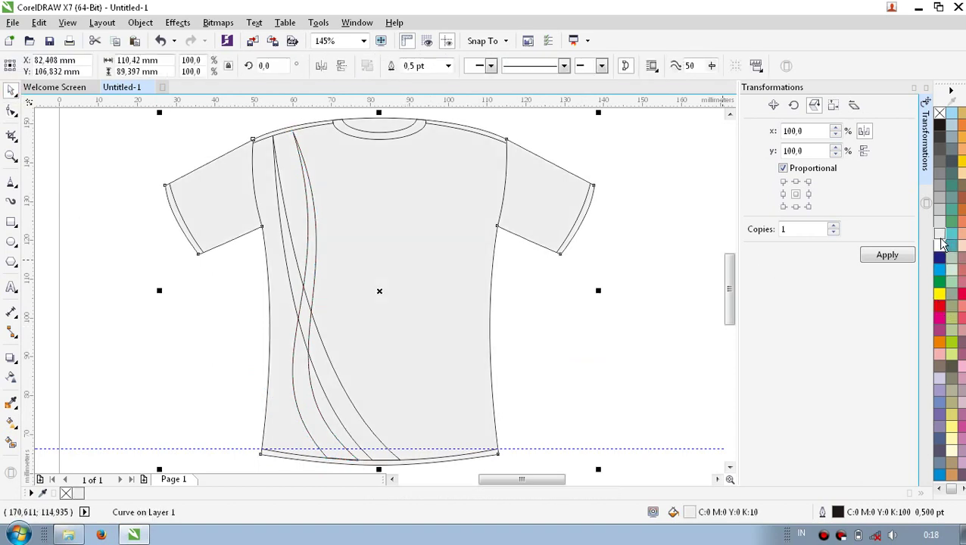
{"action": "left_click", "coordinate": [623, 331]}
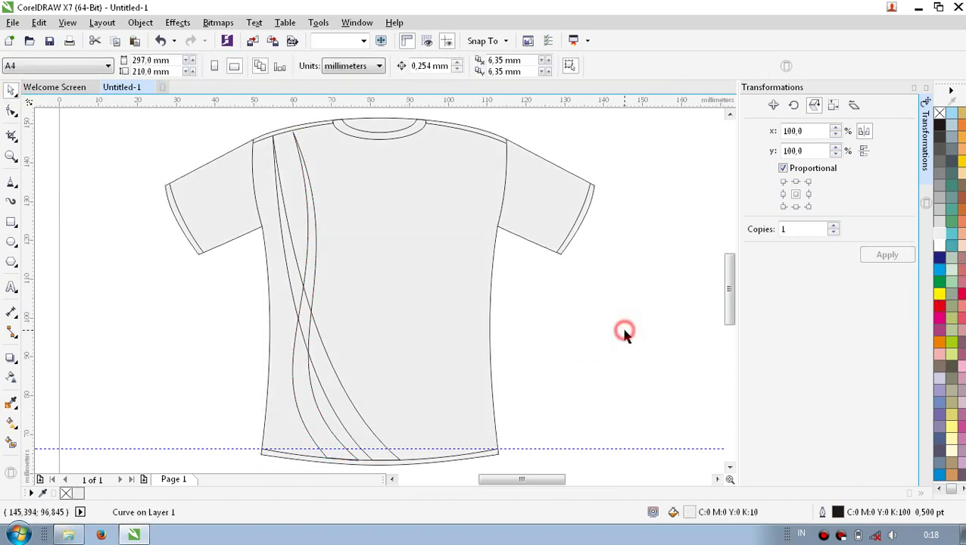
Step: Fill the collar band with dark grey and the shirt body with red
{"action": "left_click", "coordinate": [376, 140]}
{"action": "left_click", "coordinate": [938, 243]}
{"action": "left_click", "coordinate": [947, 141]}
{"action": "left_click", "coordinate": [528, 198]}
{"action": "left_click", "coordinate": [946, 311]}
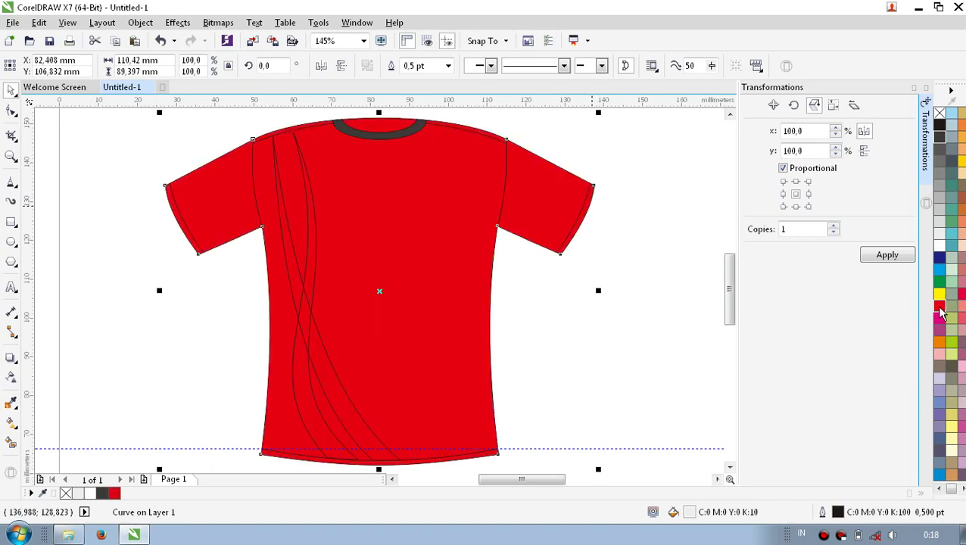
{"action": "left_click", "coordinate": [536, 377]}
Step: Fill the S-shaped stripe with white and the other curved stripe with 40% black
{"action": "left_click", "coordinate": [303, 345]}
{"action": "left_click", "coordinate": [943, 248]}
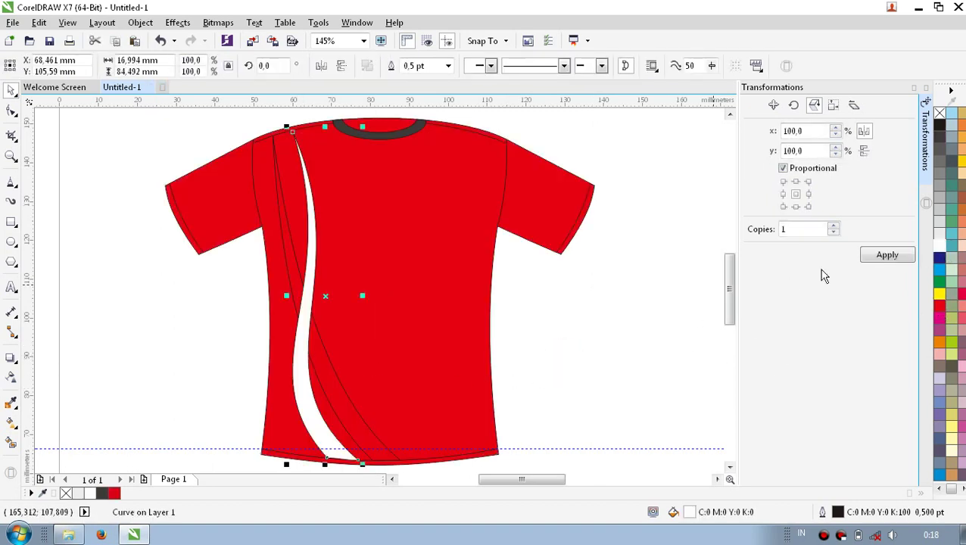
{"action": "left_click", "coordinate": [362, 417]}
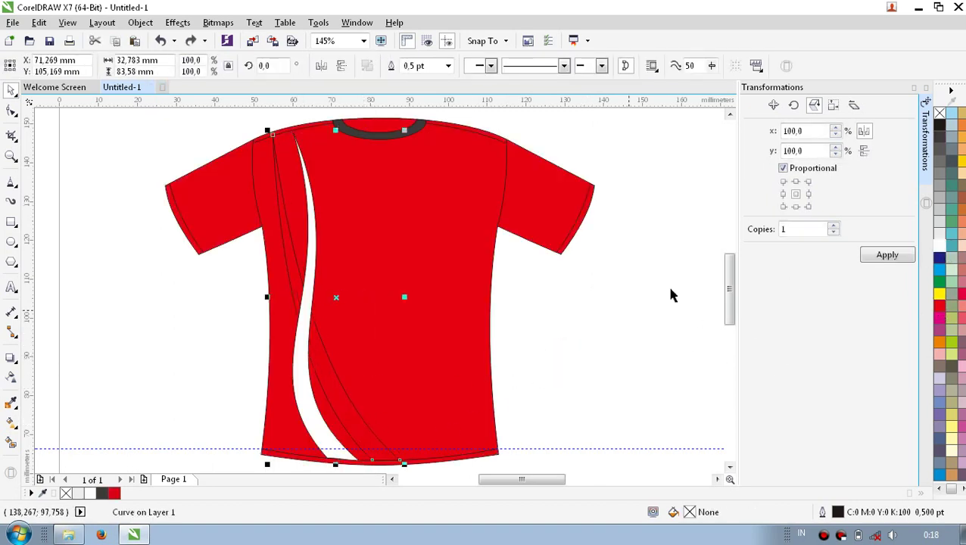
{"action": "left_click", "coordinate": [939, 244]}
{"action": "left_click", "coordinate": [936, 204]}
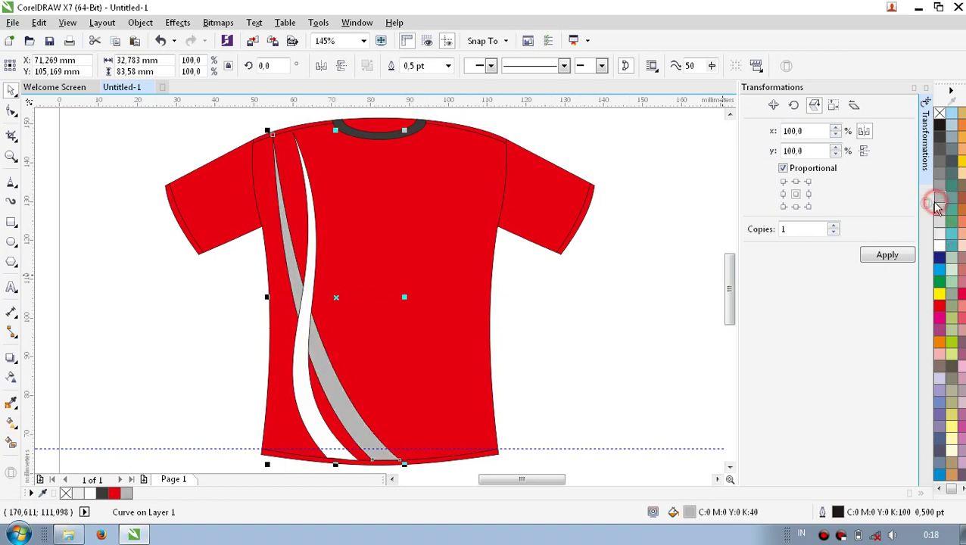
{"action": "left_click", "coordinate": [659, 318]}
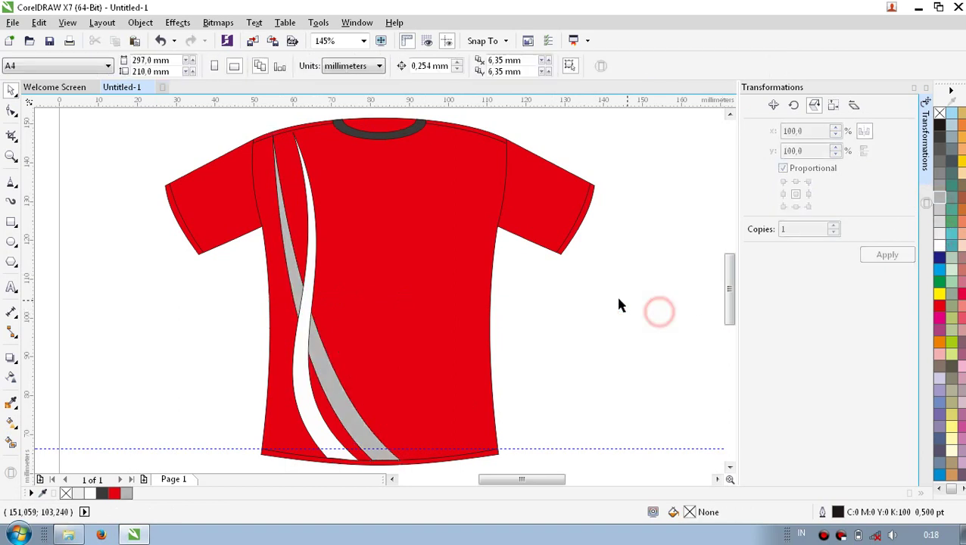
Step: Recolour the outlines of the shirt body and its sleeve, armhole, shoulder and hem lines dark red, CMYK 44, 100, 100, 19
{"action": "left_click", "coordinate": [575, 227]}
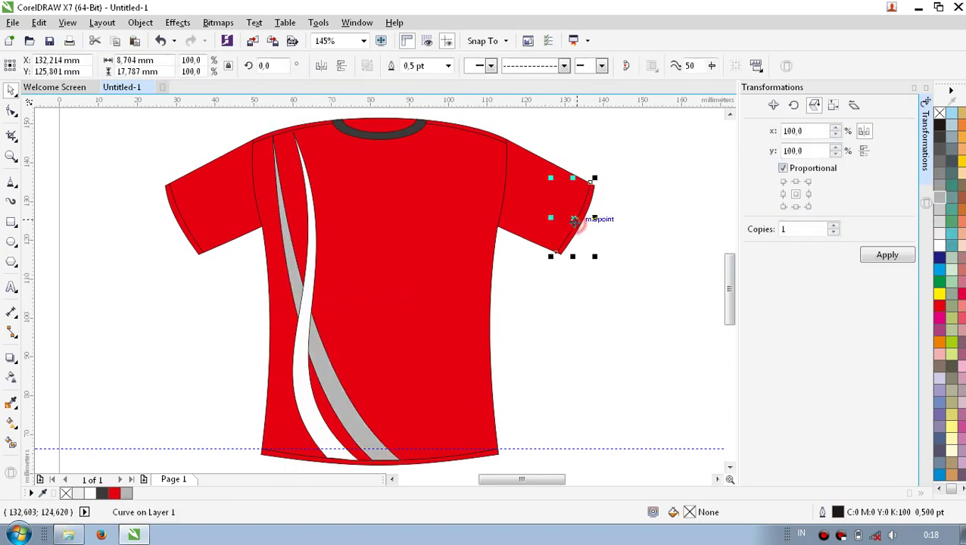
{"action": "left_click", "coordinate": [506, 176], "text": "shift"}
{"action": "left_click", "coordinate": [472, 129], "text": "shift"}
{"action": "left_click", "coordinate": [298, 129], "text": "shift"}
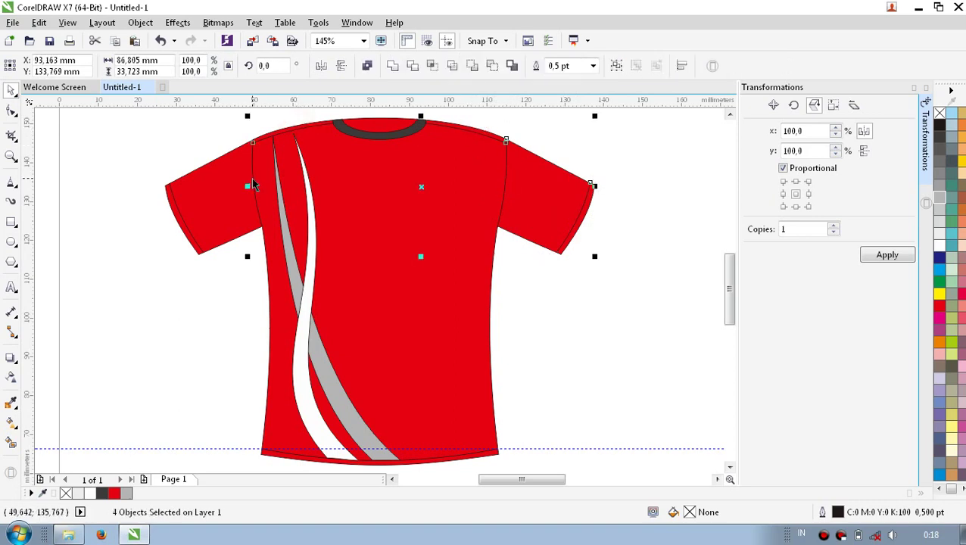
{"action": "left_click", "coordinate": [174, 210], "text": "shift"}
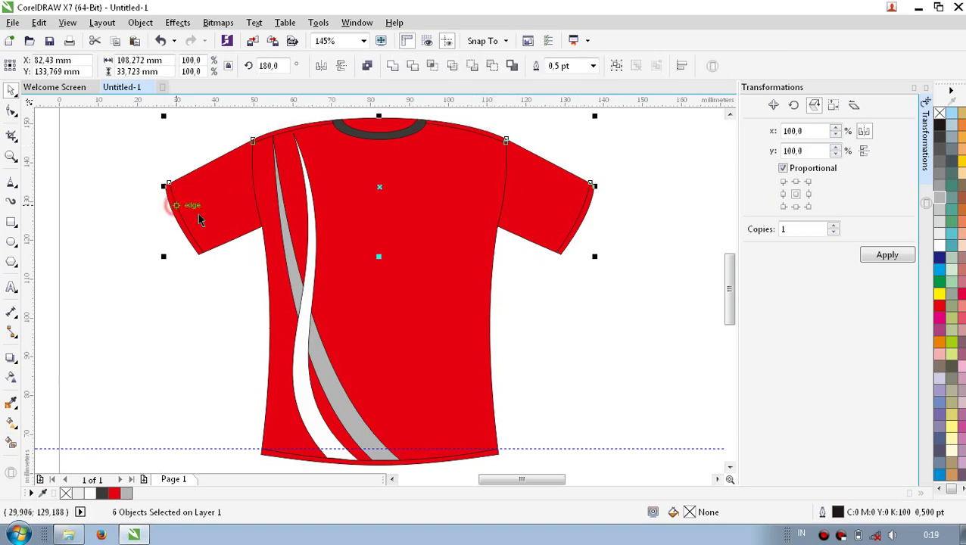
{"action": "left_click", "coordinate": [450, 460], "text": "shift"}
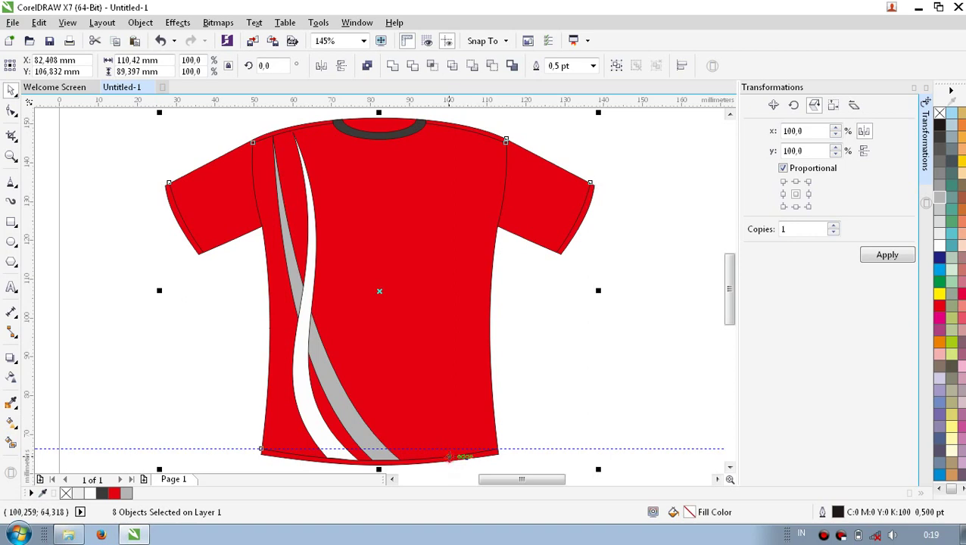
{"action": "double_click", "coordinate": [837, 513]}
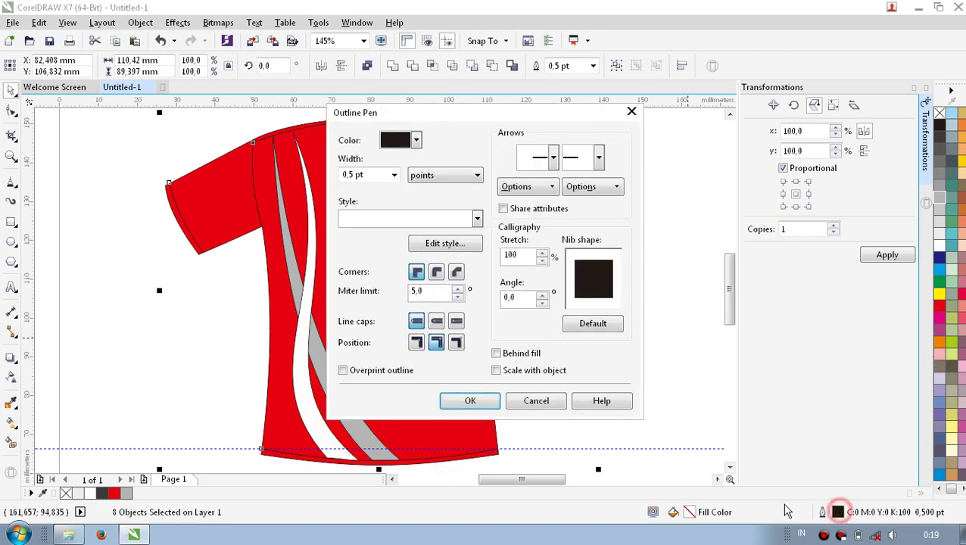
{"action": "left_click", "coordinate": [415, 141]}
{"action": "left_click", "coordinate": [415, 250]}
{"action": "left_click_drag", "start_coordinate": [470, 252], "coordinate": [493, 255]}
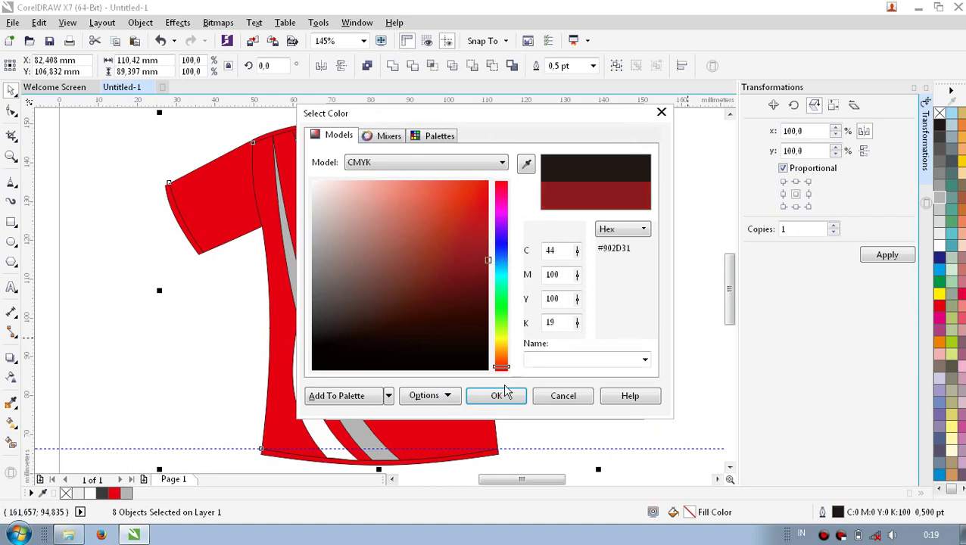
{"action": "left_click", "coordinate": [496, 395]}
{"action": "left_click", "coordinate": [468, 399]}
{"action": "left_click", "coordinate": [567, 367]}
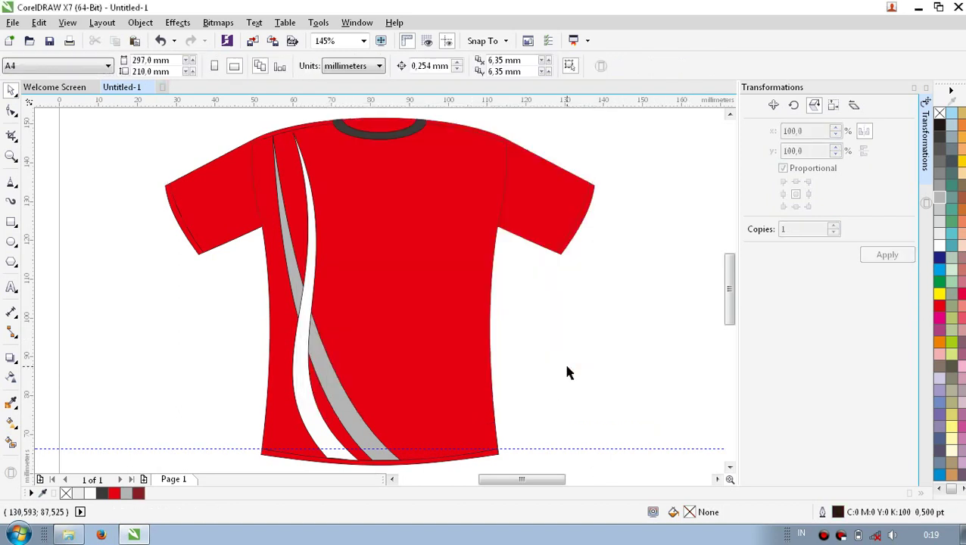
Step: Cut the dark collar band's shape out of the shirt body and separate the neck opening as its own shape
{"action": "left_click", "coordinate": [391, 138]}
{"action": "left_click", "coordinate": [635, 156]}
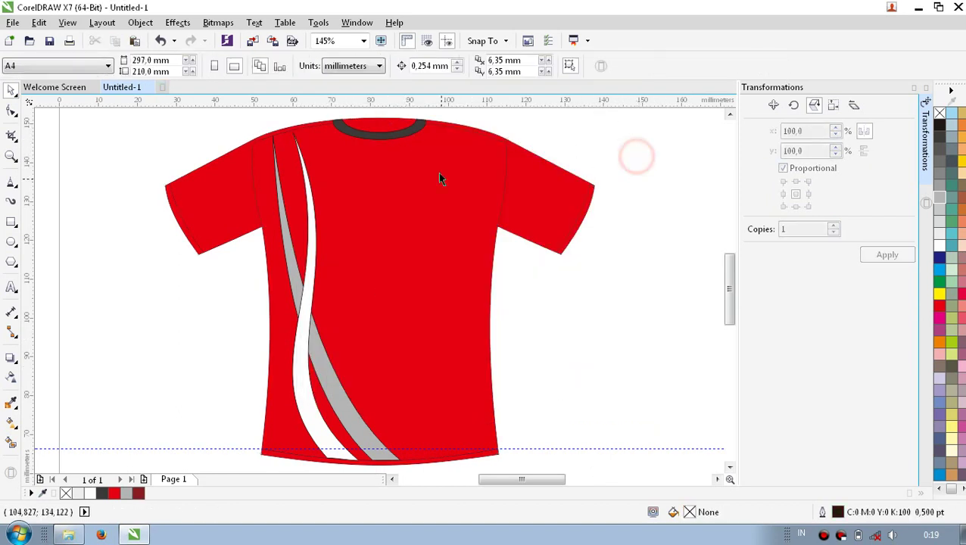
{"action": "left_click", "coordinate": [730, 116]}
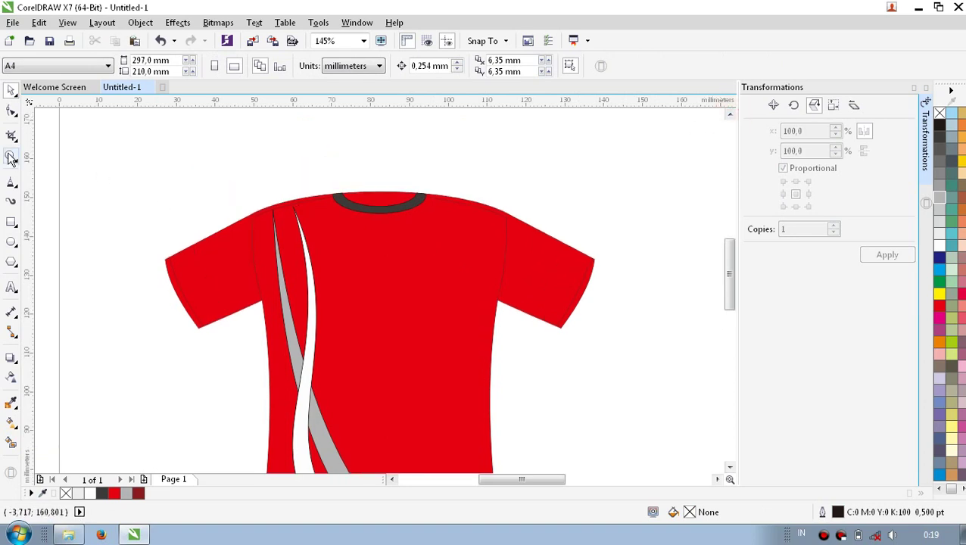
{"action": "left_click", "coordinate": [387, 205]}
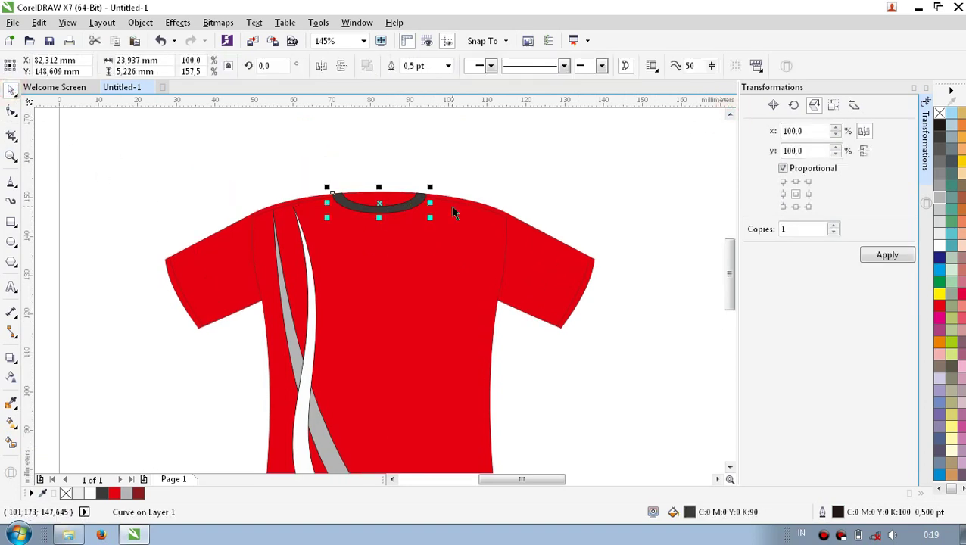
{"action": "left_click", "coordinate": [452, 206], "text": "shift"}
{"action": "left_click", "coordinate": [491, 67]}
{"action": "left_click", "coordinate": [469, 129]}
{"action": "left_click", "coordinate": [406, 195]}
{"action": "left_click", "coordinate": [399, 166]}
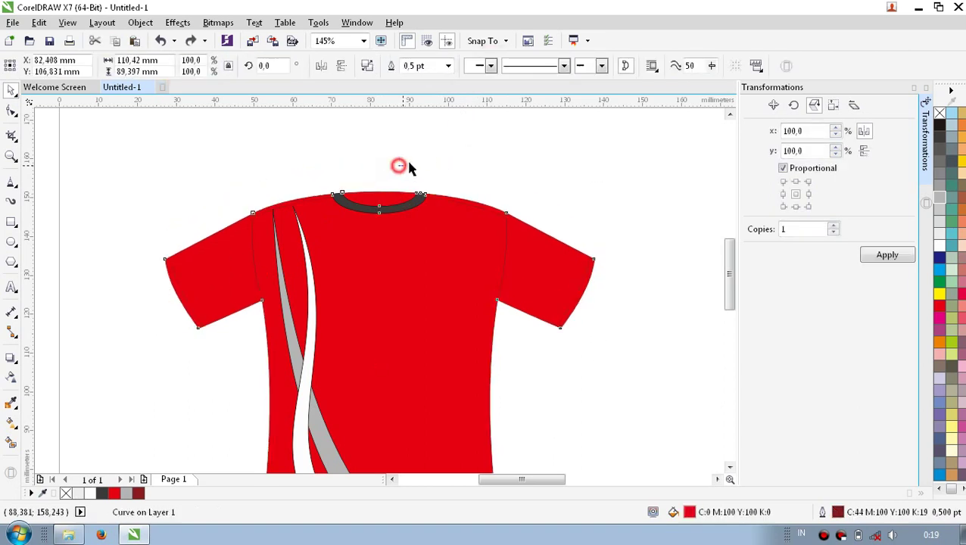
{"action": "left_click", "coordinate": [386, 196]}
{"action": "left_click", "coordinate": [372, 123]}
Step: Fill the neck opening inside the collar band with 30% black
{"action": "left_click", "coordinate": [382, 196]}
{"action": "left_click", "coordinate": [938, 237]}
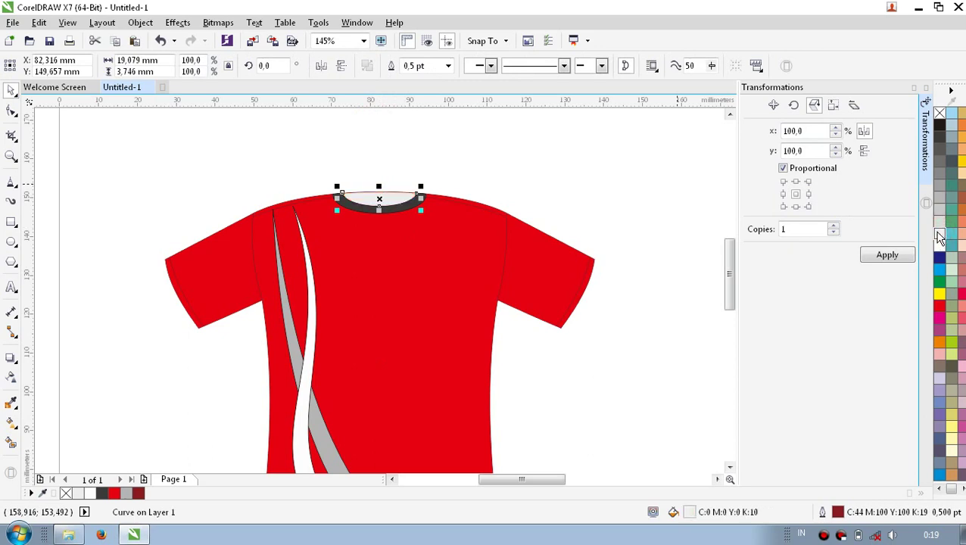
{"action": "left_click", "coordinate": [939, 213]}
{"action": "left_click", "coordinate": [937, 189]}
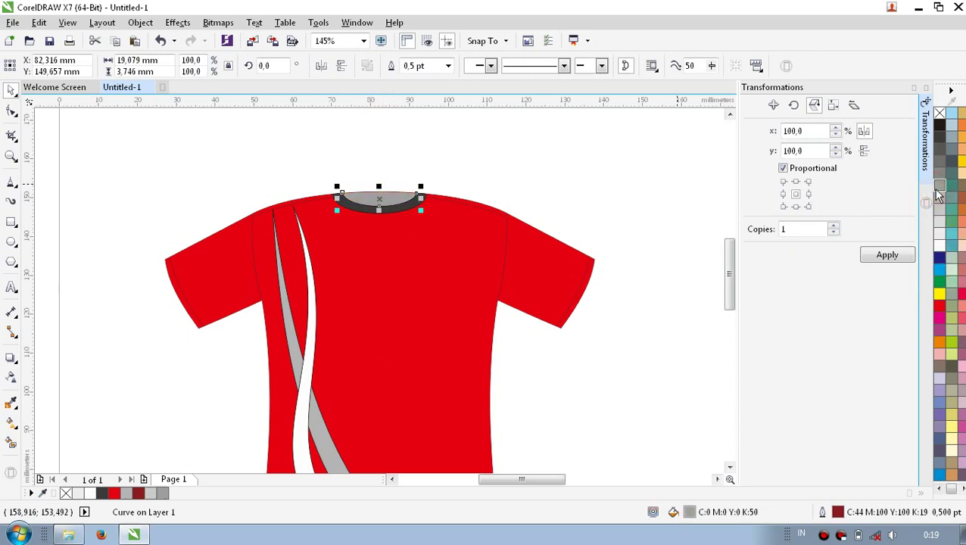
{"action": "left_click", "coordinate": [939, 306]}
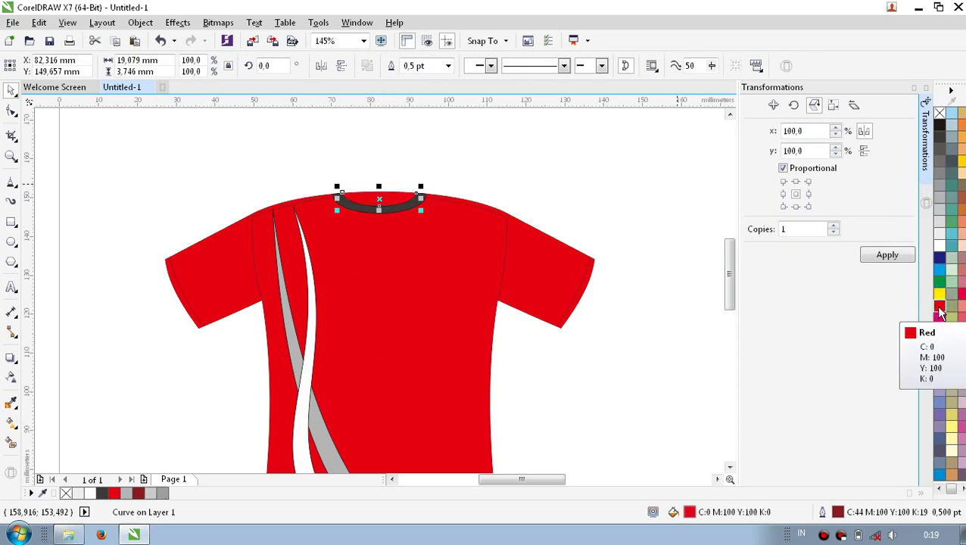
{"action": "left_click", "coordinate": [937, 209]}
{"action": "left_click", "coordinate": [577, 187]}
Step: Try to raise the neck opening's upper edge and move the collar band's left inner node inward
{"action": "key", "text": "z"}
{"action": "left_click", "coordinate": [393, 216]}
{"action": "left_click", "coordinate": [9, 111]}
{"action": "left_click", "coordinate": [339, 255]}
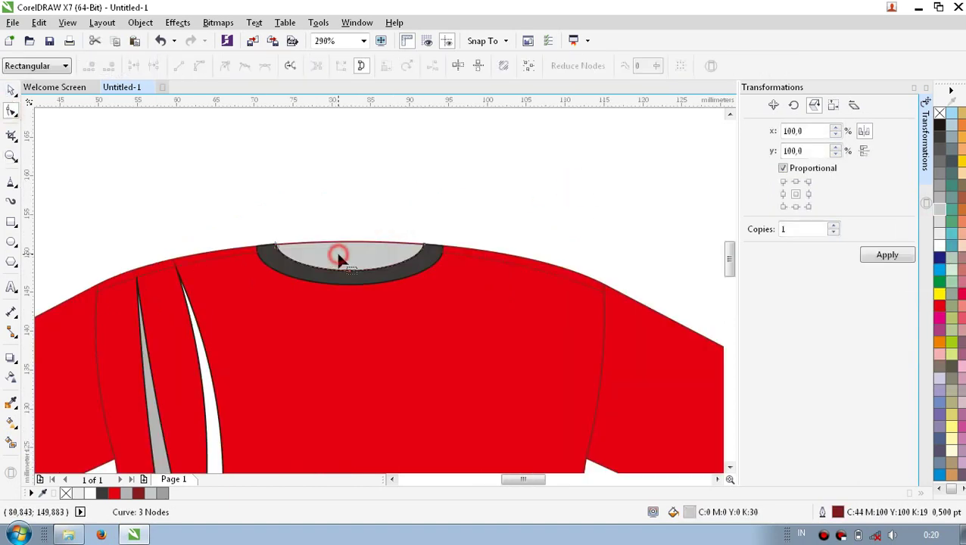
{"action": "left_click_drag", "start_coordinate": [349, 249], "coordinate": [349, 233]}
{"action": "left_click", "coordinate": [277, 246]}
{"action": "left_click_drag", "start_coordinate": [276, 244], "coordinate": [310, 237]}
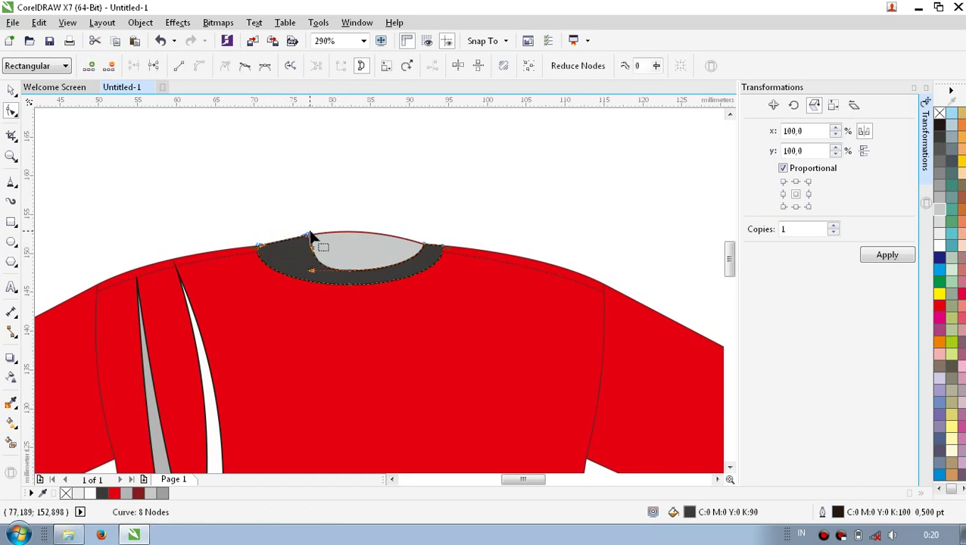
{"action": "key", "text": "ctrl+z"}
{"action": "key", "text": "ctrl+z"}
{"action": "left_click", "coordinate": [427, 164]}
{"action": "key", "text": "F3"}
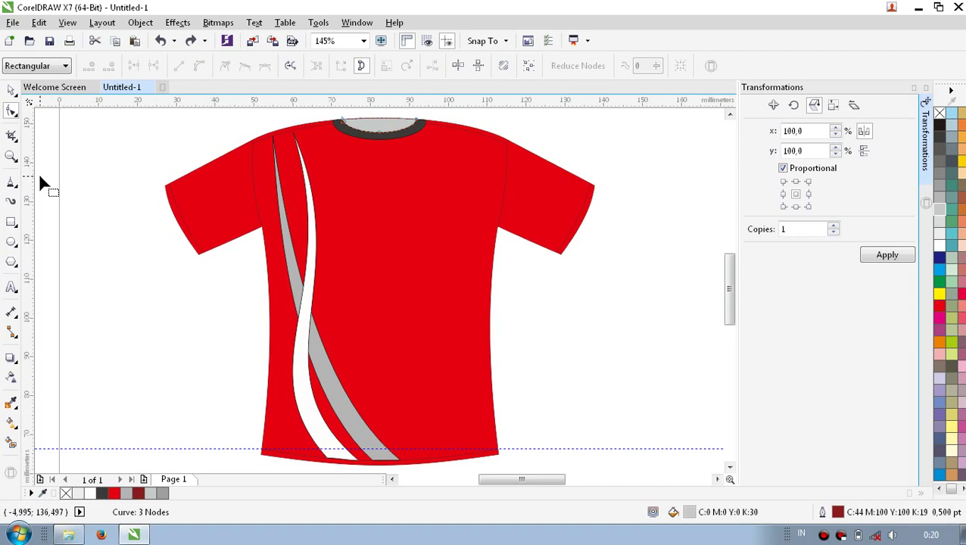
Step: Add the artistic text "armoza grapgic design" on the shirt's chest and convert it to uppercase
{"action": "left_click", "coordinate": [11, 287]}
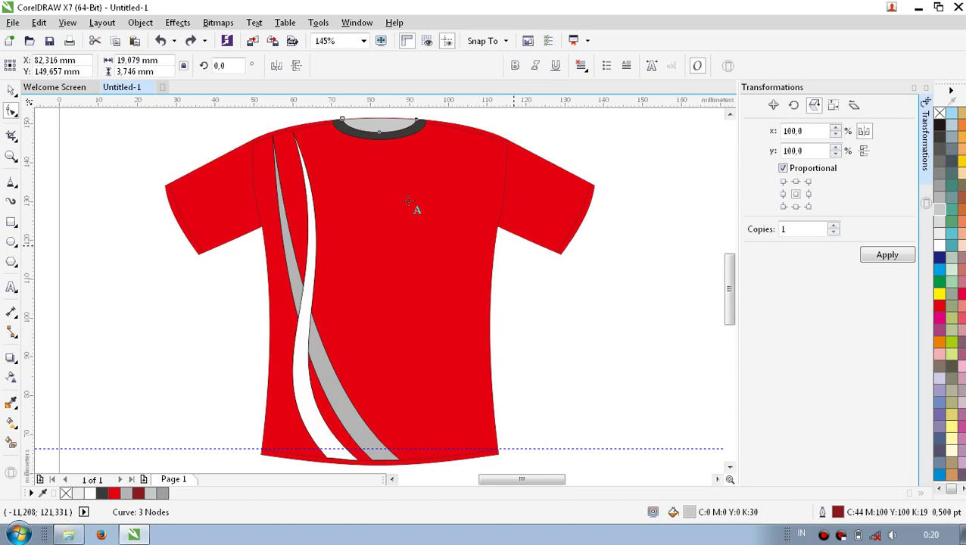
{"action": "left_click", "coordinate": [409, 201]}
{"action": "type", "text": "armoza grapgic design"}
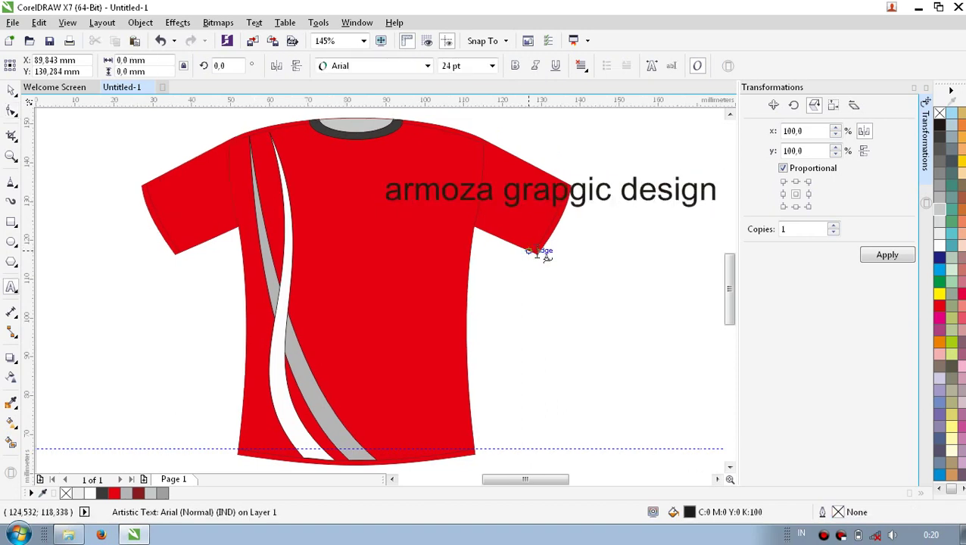
{"action": "left_click_drag", "start_coordinate": [384, 189], "coordinate": [645, 200]}
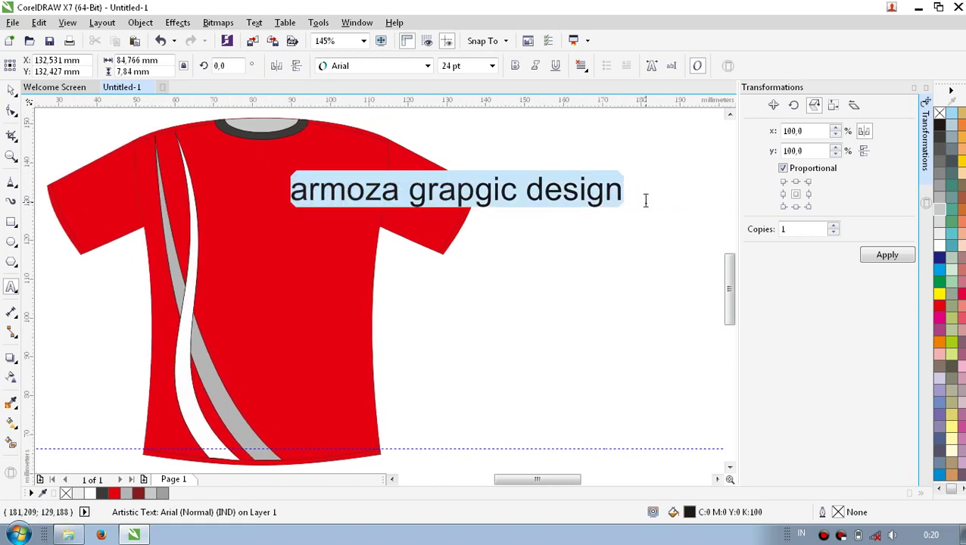
{"action": "right_click", "coordinate": [569, 200]}
{"action": "mouse_move", "coordinate": [618, 338]}
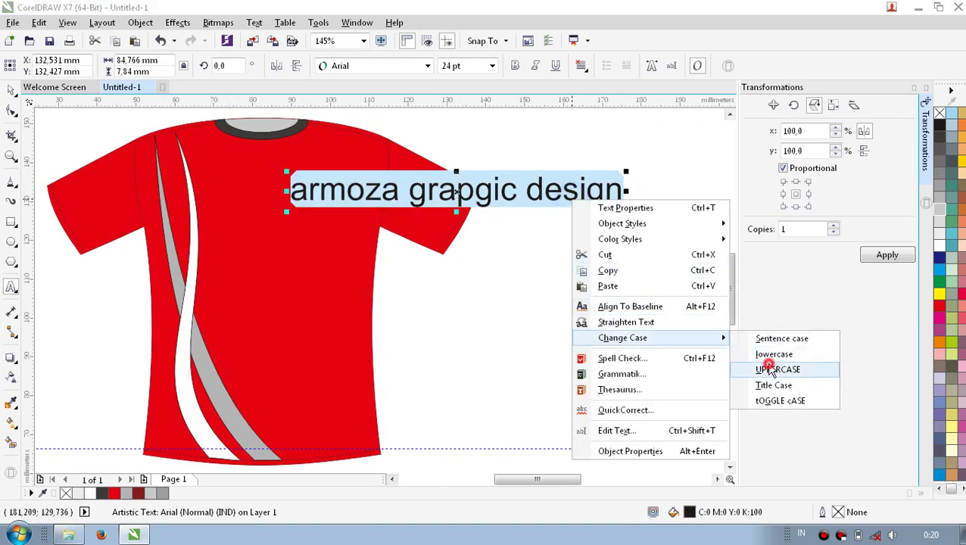
{"action": "left_click", "coordinate": [771, 371]}
Step: Shorten the chest text to the initials AGD on a single line
{"action": "left_click", "coordinate": [451, 193]}
{"action": "key", "text": "BackSpace"}
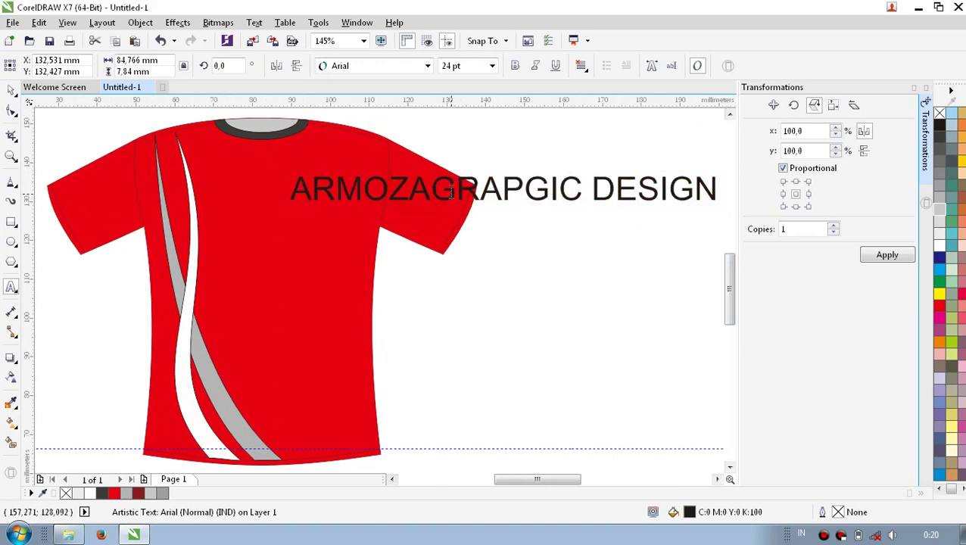
{"action": "key", "text": "Return"}
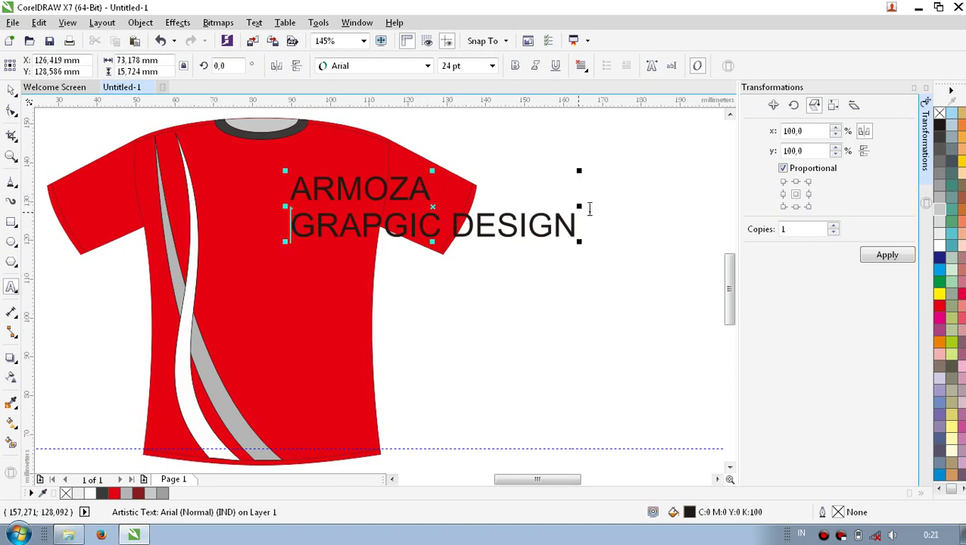
{"action": "left_click", "coordinate": [578, 222]}
{"action": "key", "text": "BackSpace"}
{"action": "key", "text": "BackSpace"}
{"action": "key", "text": "BackSpace"}
{"action": "key", "text": "BackSpace"}
{"action": "key", "text": "BackSpace"}
{"action": "key", "text": "BackSpace"}
{"action": "key", "text": "BackSpace"}
{"action": "key", "text": "BackSpace"}
{"action": "key", "text": "BackSpace"}
{"action": "key", "text": "BackSpace"}
{"action": "key", "text": "BackSpace"}
{"action": "key", "text": "BackSpace"}
{"action": "key", "text": "BackSpace"}
{"action": "key", "text": "BackSpace"}
{"action": "key", "text": "BackSpace"}
{"action": "key", "text": "BackSpace"}
{"action": "key", "text": "BackSpace"}
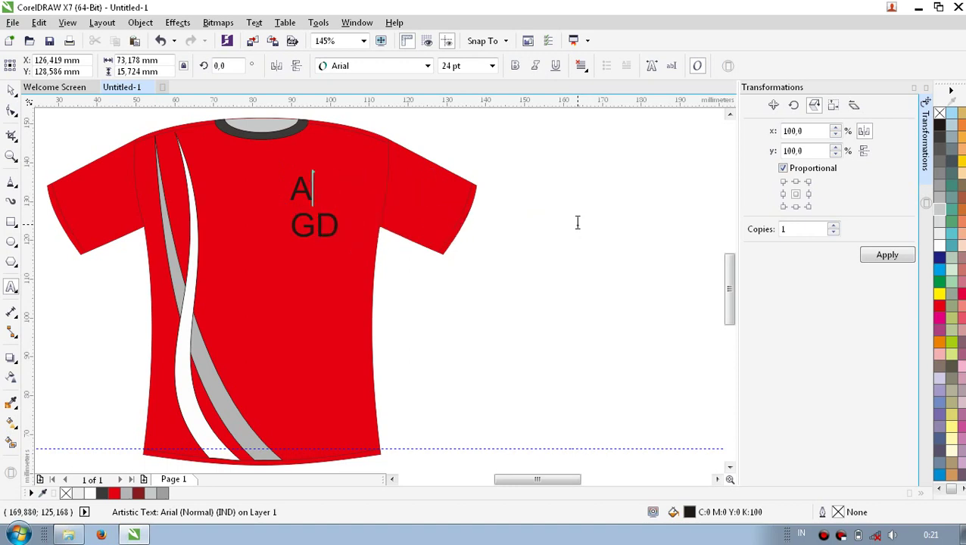
{"action": "key", "text": "BackSpace"}
Step: Move the AGD text slightly lower on the chest and set its font to Vineta BT
{"action": "left_click", "coordinate": [12, 89]}
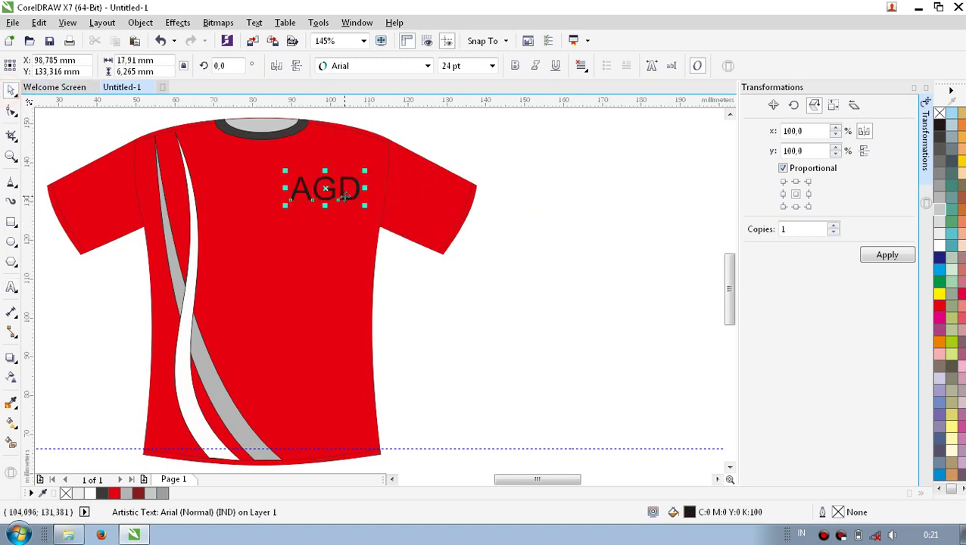
{"action": "left_click_drag", "start_coordinate": [344, 214], "coordinate": [336, 223]}
{"action": "left_click_drag", "start_coordinate": [534, 478], "coordinate": [556, 478]}
{"action": "left_click", "coordinate": [426, 68]}
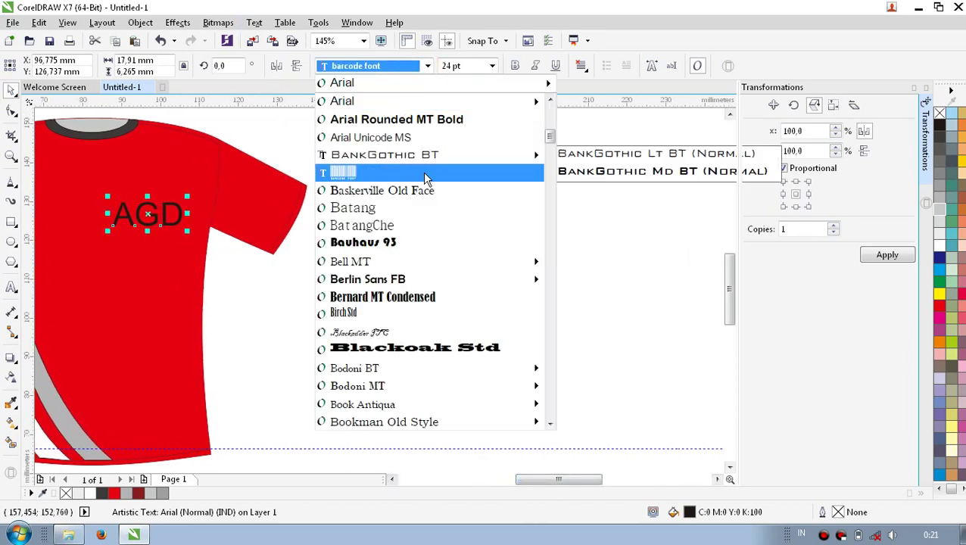
{"action": "left_click_drag", "start_coordinate": [554, 138], "coordinate": [553, 303]}
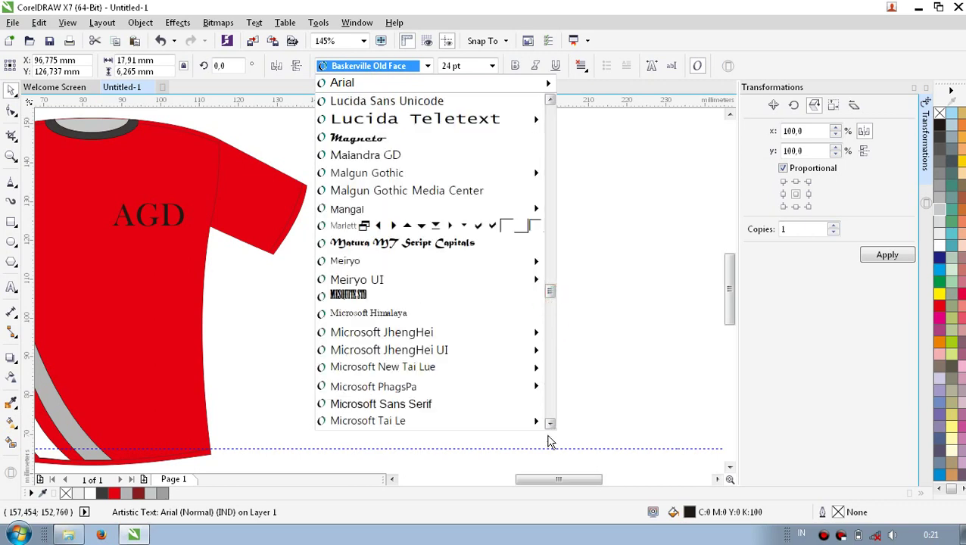
{"action": "left_click", "coordinate": [414, 137]}
{"action": "left_click", "coordinate": [427, 66]}
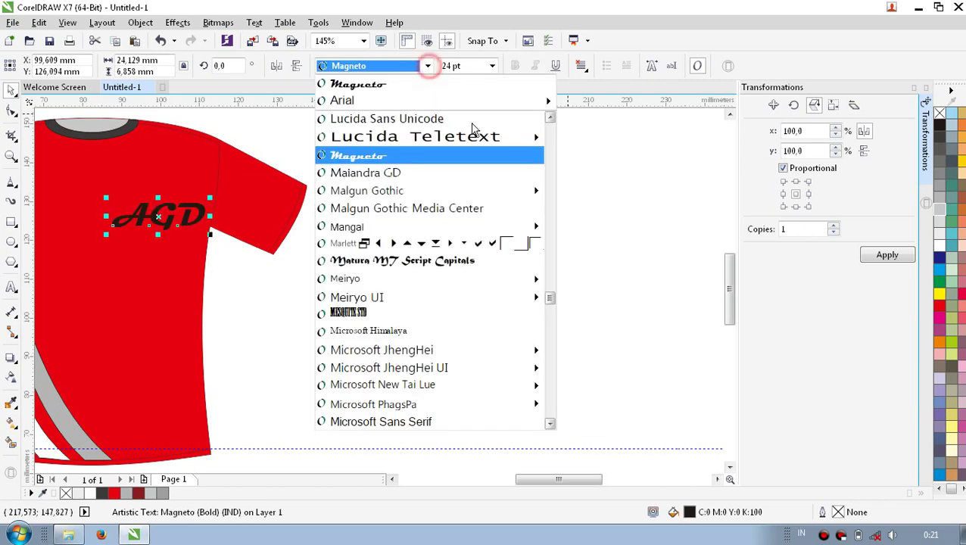
{"action": "left_click_drag", "start_coordinate": [552, 300], "coordinate": [559, 409]}
{"action": "left_click", "coordinate": [411, 368]}
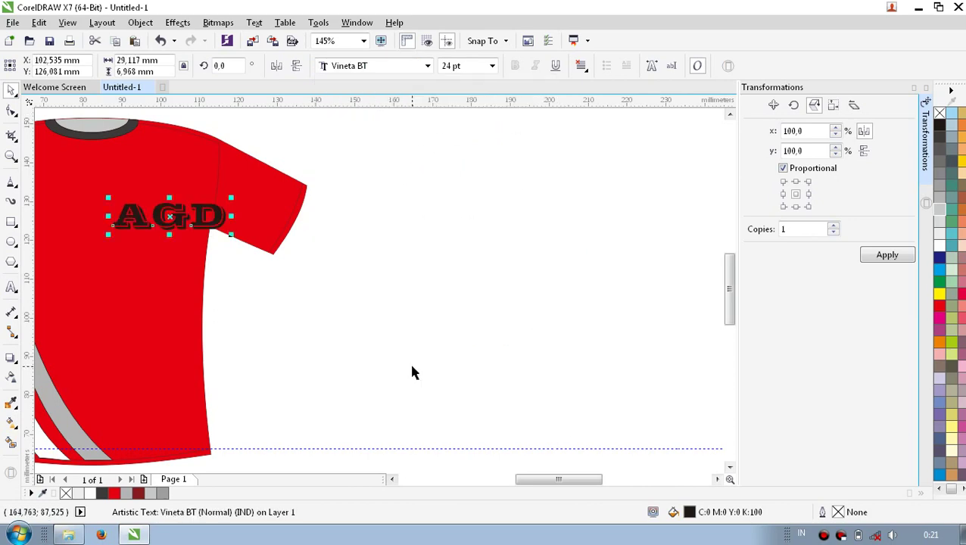
Step: Scale the AGD text down to about 11.4 mm wide and position it on the chest beside the right sleeve
{"action": "left_click_drag", "start_coordinate": [233, 244], "coordinate": [157, 231]}
{"action": "key", "text": "Right"}
{"action": "key", "text": "Right"}
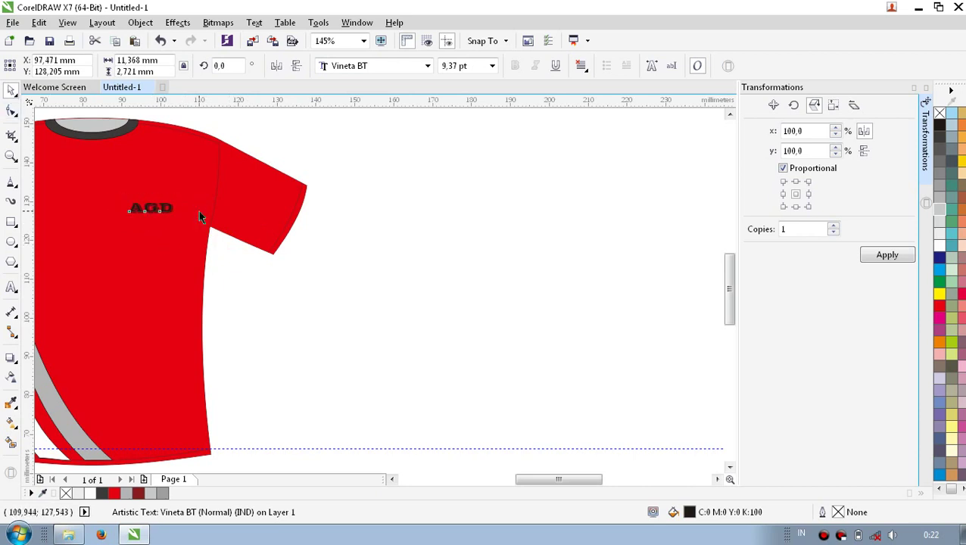
{"action": "scroll", "coordinate": [199, 210], "scroll_direction": "left", "scroll_amount": 3}
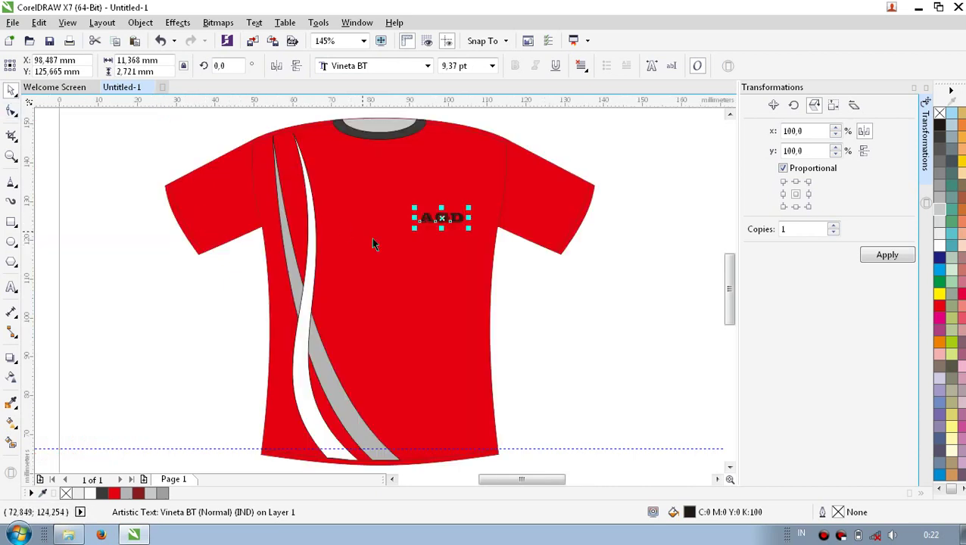
Step: Fill the AGD text with yellow
{"action": "left_click", "coordinate": [939, 244]}
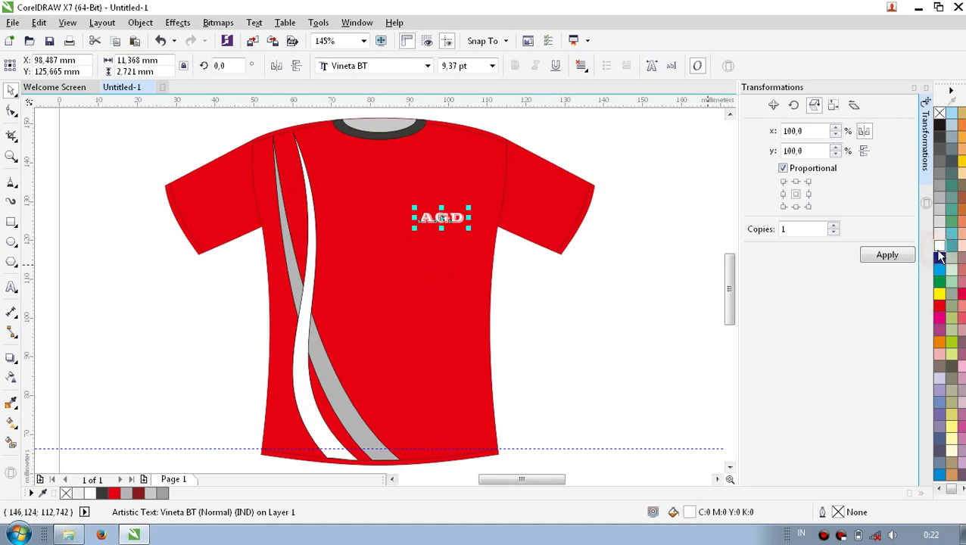
{"action": "left_click", "coordinate": [939, 296]}
{"action": "left_click", "coordinate": [939, 282]}
{"action": "left_click", "coordinate": [939, 295]}
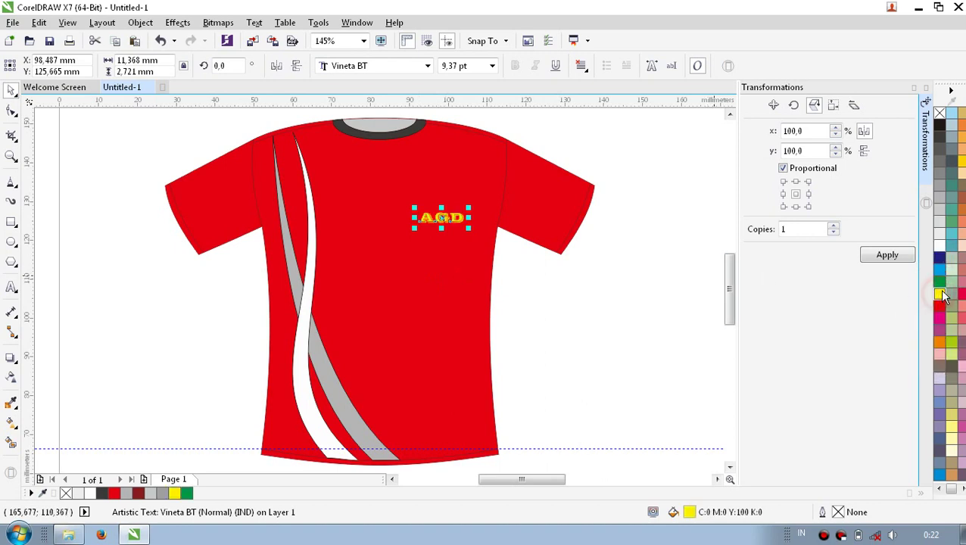
{"action": "left_click", "coordinate": [573, 300]}
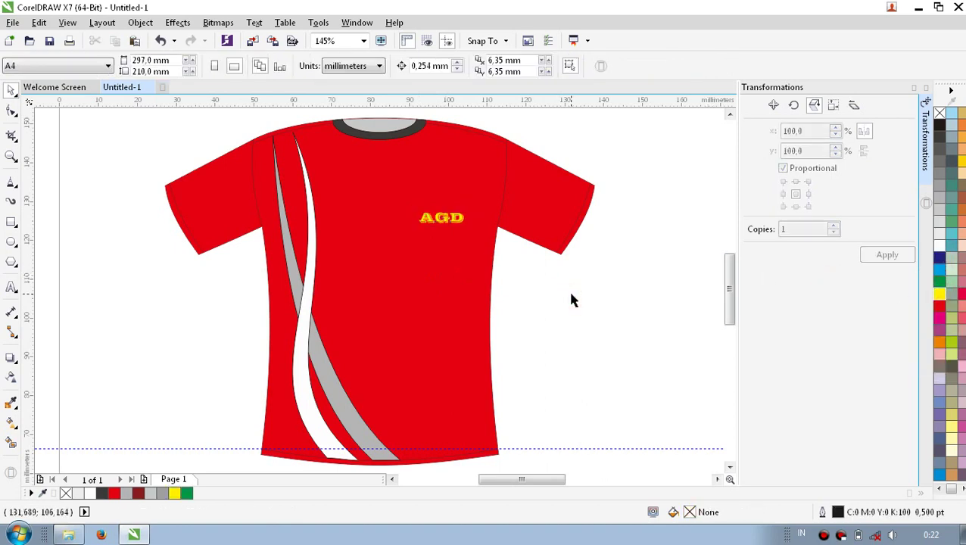
{"action": "scroll", "coordinate": [479, 297], "scroll_direction": "down", "scroll_amount": 2}
{"action": "left_click", "coordinate": [479, 297]}
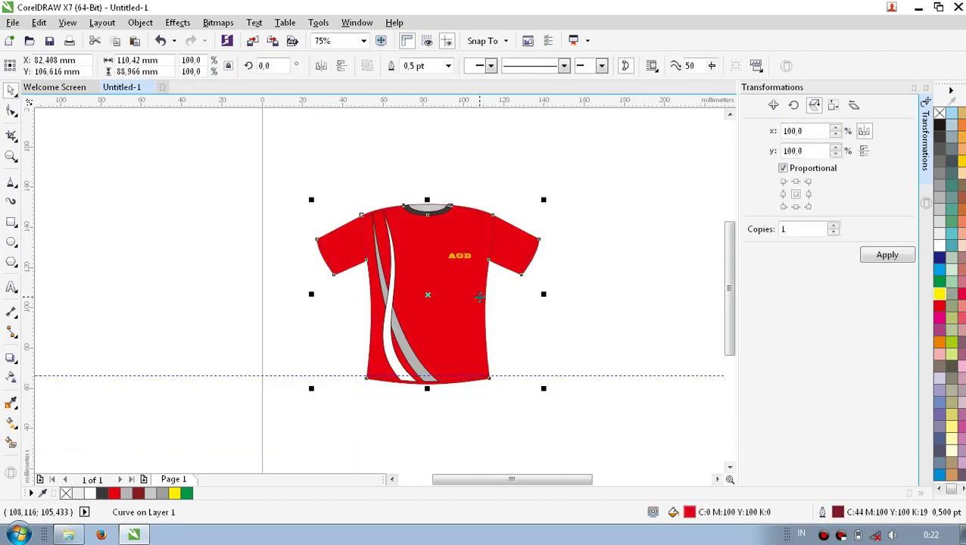
{"action": "left_click_drag", "start_coordinate": [479, 297], "coordinate": [692, 296]}
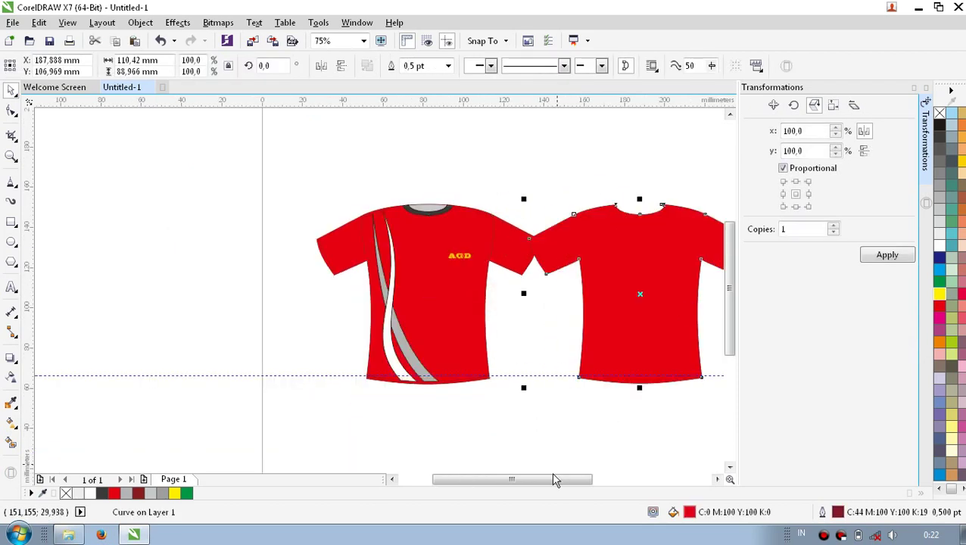
{"action": "key", "text": "ctrl+z"}
{"action": "key", "text": "Escape"}
Step: Copy all the objects of the finished shirt beside the original and delete the horizontal guideline
{"action": "left_click_drag", "start_coordinate": [619, 446], "coordinate": [275, 180]}
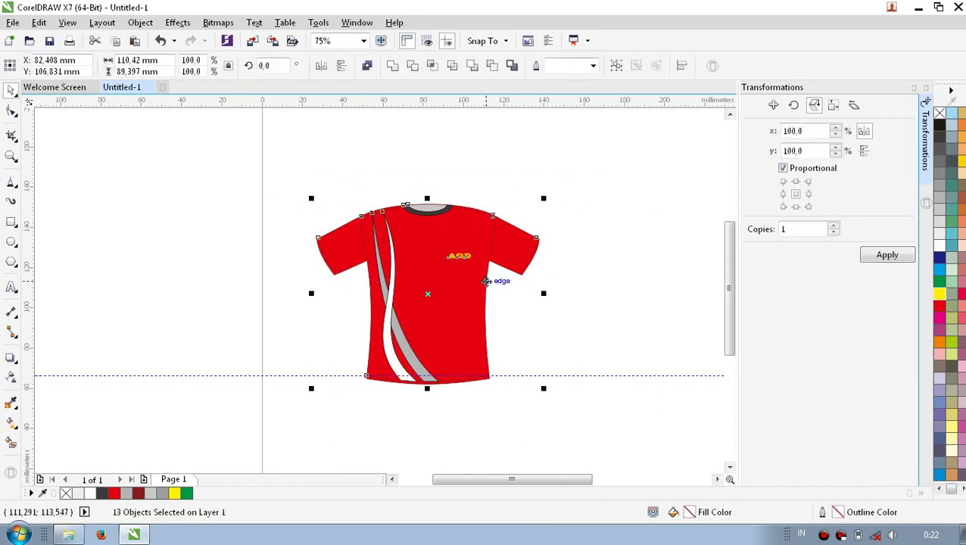
{"action": "left_click_drag", "start_coordinate": [492, 280], "coordinate": [700, 276]}
{"action": "right_click", "coordinate": [700, 276]}
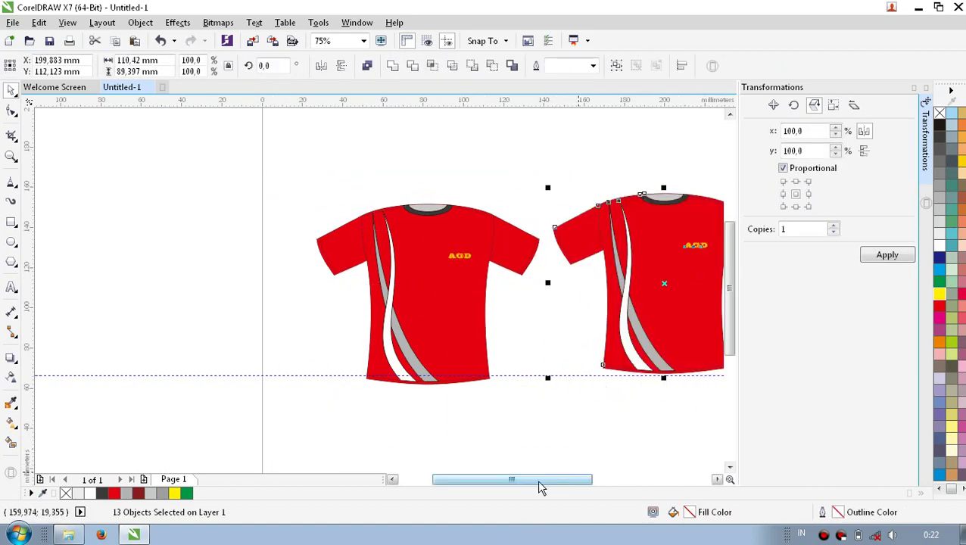
{"action": "left_click_drag", "start_coordinate": [537, 479], "coordinate": [565, 479]}
{"action": "left_click", "coordinate": [390, 375]}
{"action": "key", "text": "Delete"}
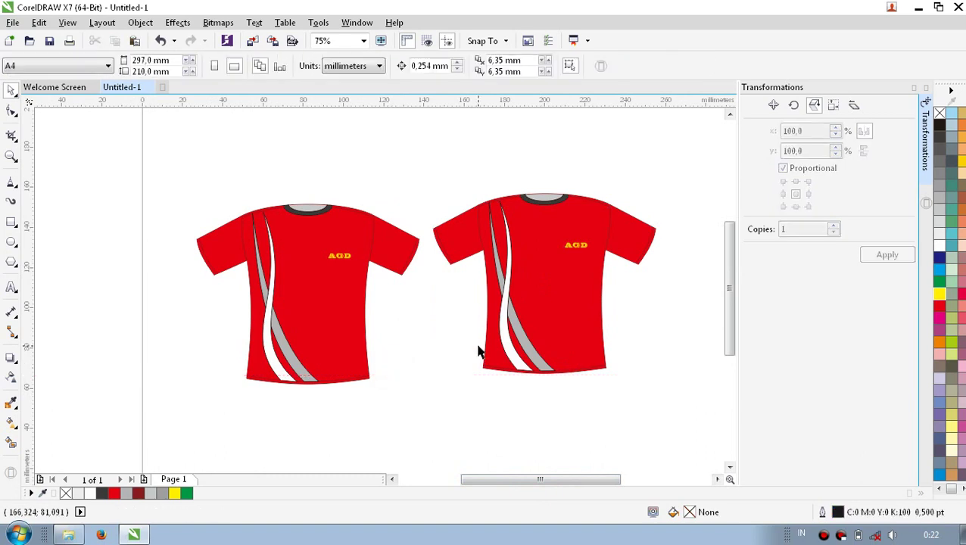
Step: Delete the two curved stripes and the AGD text from the copied shirt
{"action": "left_click", "coordinate": [539, 364]}
{"action": "left_click", "coordinate": [544, 367], "text": "shift"}
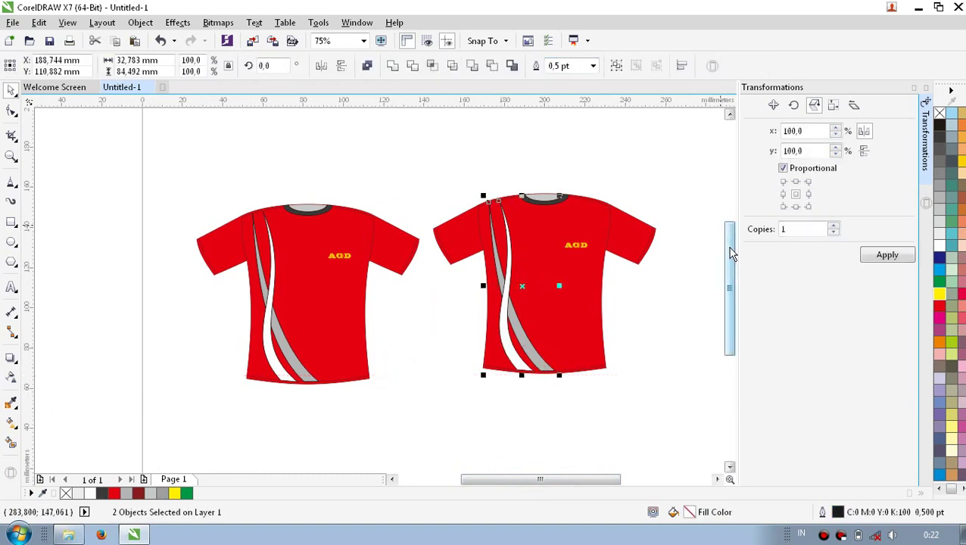
{"action": "key", "text": "Delete"}
{"action": "left_click", "coordinate": [579, 244]}
{"action": "key", "text": "Delete"}
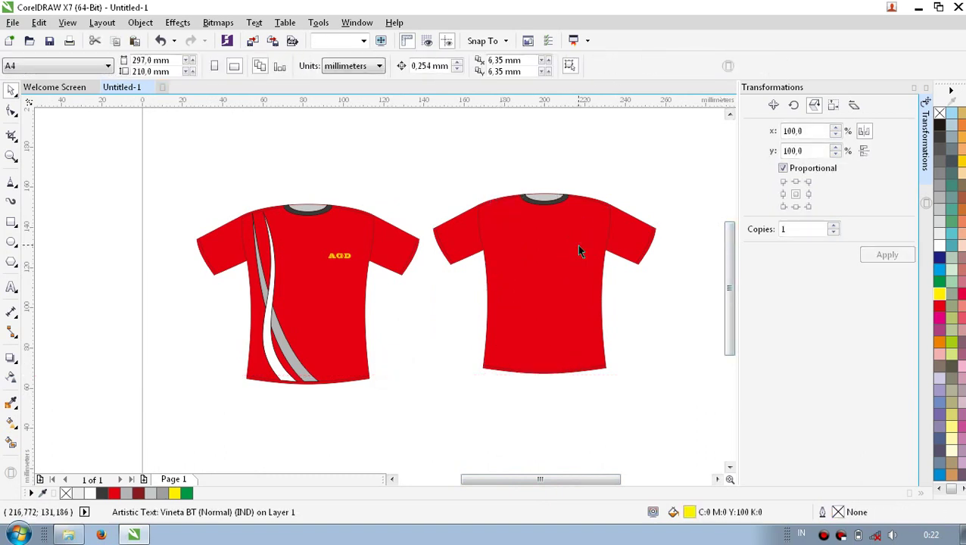
Step: Delete the dark collar and the grey neck opening from the copied shirt
{"action": "left_click", "coordinate": [546, 201]}
{"action": "key", "text": "Delete"}
{"action": "left_click", "coordinate": [547, 200]}
{"action": "key", "text": "Delete"}
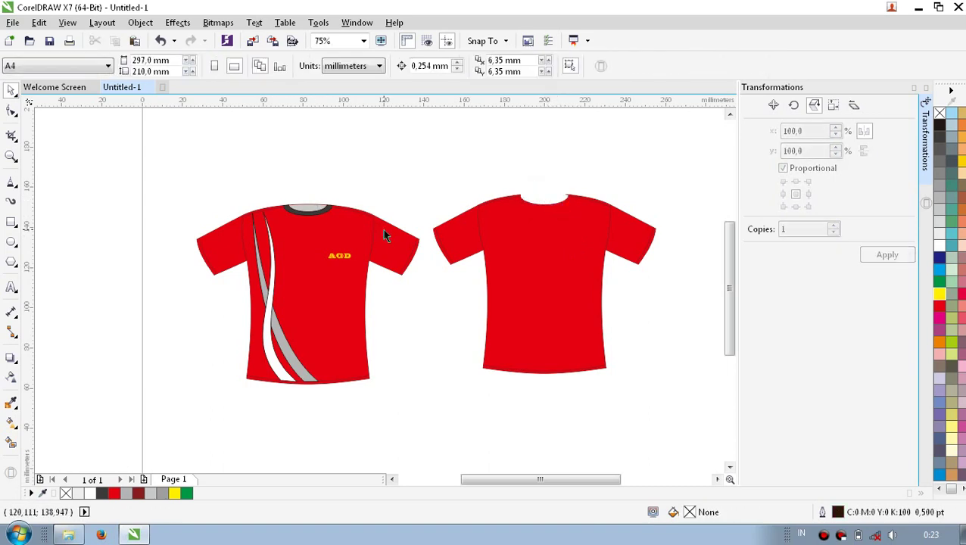
Step: Remove the neckline nodes from the copied shirt's body so its upper edge runs as one shallow arc between the shoulders
{"action": "key", "text": "z"}
{"action": "left_click", "coordinate": [552, 202]}
{"action": "left_click_drag", "start_coordinate": [311, 314], "coordinate": [325, 307]}
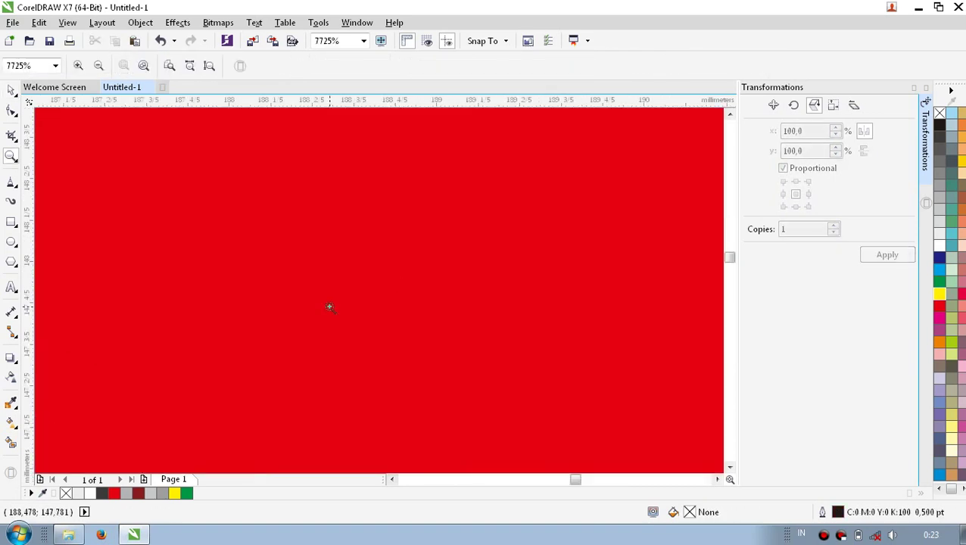
{"action": "scroll", "coordinate": [577, 149], "scroll_direction": "down", "scroll_amount": 5}
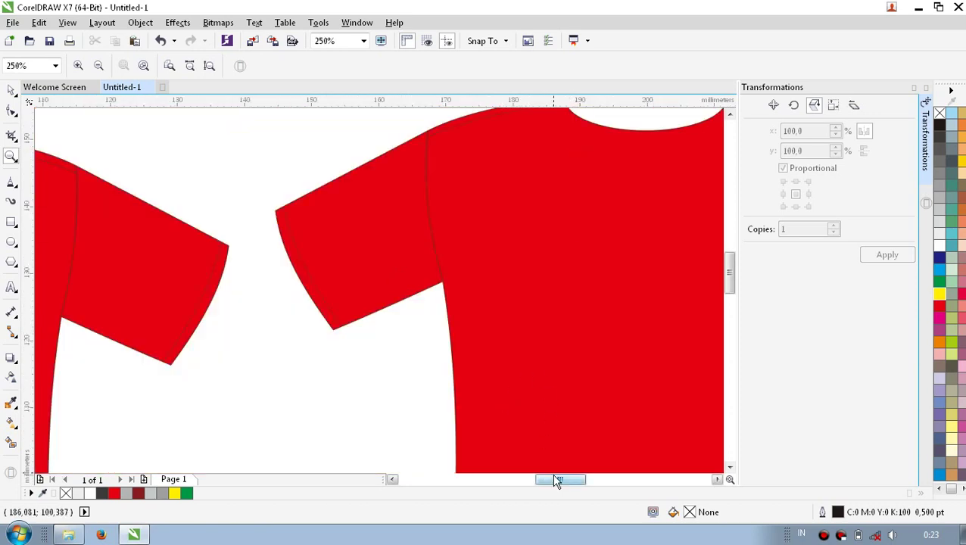
{"action": "left_click_drag", "start_coordinate": [554, 478], "coordinate": [569, 478]}
{"action": "left_click", "coordinate": [729, 114]}
{"action": "left_click", "coordinate": [729, 114]}
{"action": "left_click", "coordinate": [10, 110]}
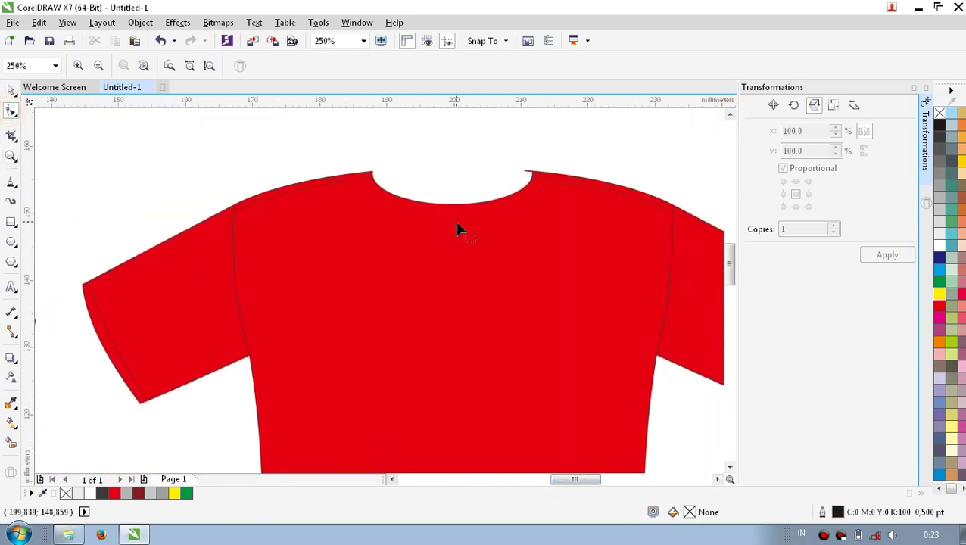
{"action": "left_click", "coordinate": [457, 229]}
{"action": "left_click_drag", "start_coordinate": [327, 138], "coordinate": [569, 216]}
{"action": "key", "text": "Delete"}
{"action": "left_click_drag", "start_coordinate": [448, 179], "coordinate": [448, 167]}
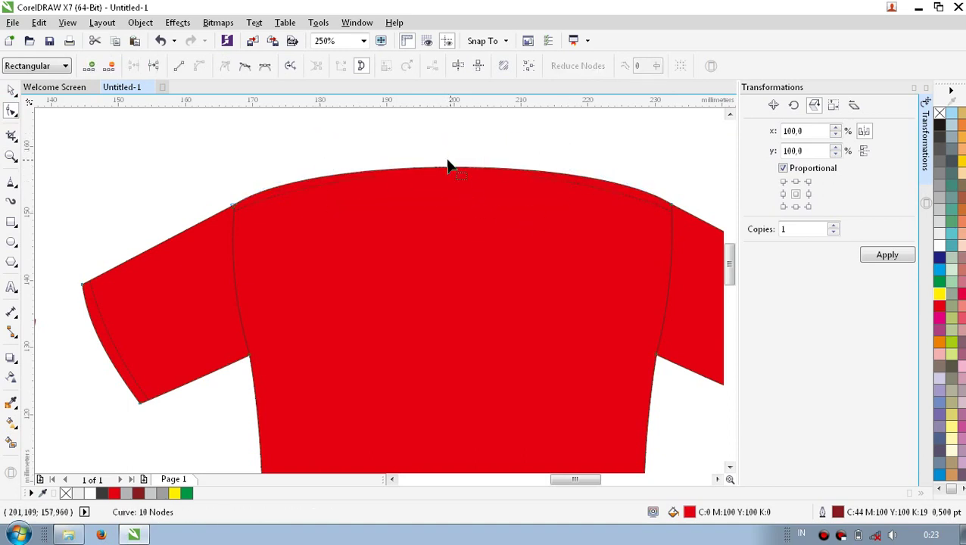
Step: Draw a nearly horizontal line about 24 mm long across the neck area of the back shirt with the Polyline tool
{"action": "left_click", "coordinate": [11, 181]}
{"action": "left_click", "coordinate": [370, 172]}
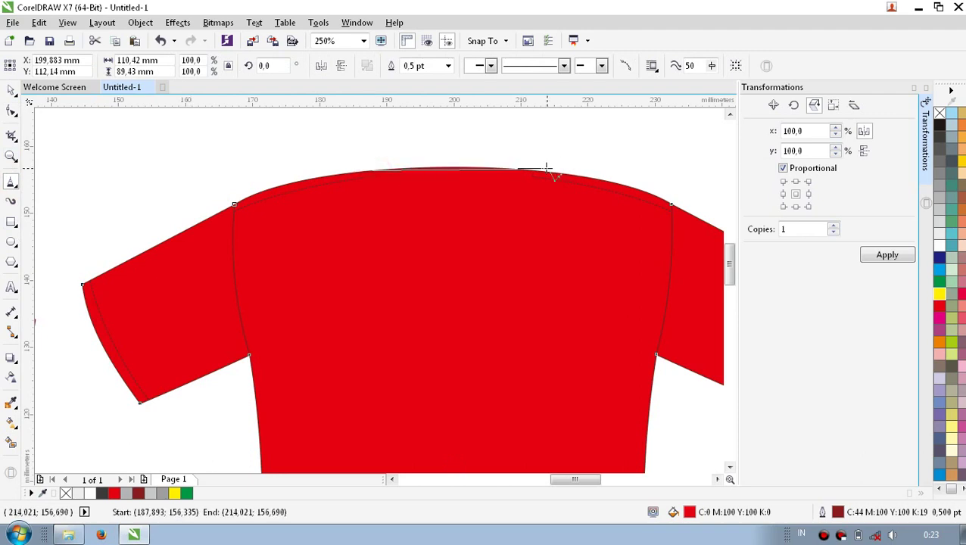
{"action": "left_click", "coordinate": [534, 170]}
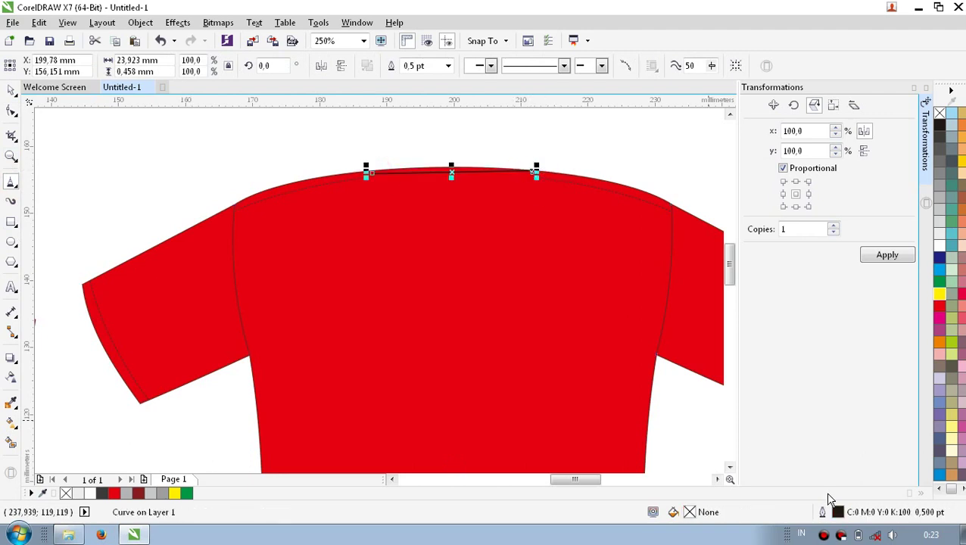
Step: Give the new neck line a dashed outline style, keeping the 0.5 pt width
{"action": "double_click", "coordinate": [836, 511]}
{"action": "left_click", "coordinate": [394, 175]}
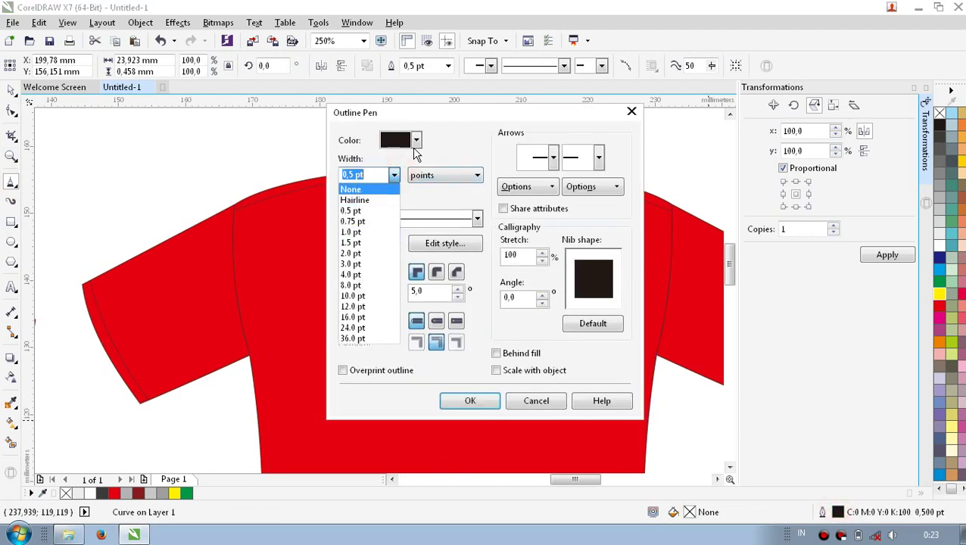
{"action": "left_click", "coordinate": [477, 219]}
{"action": "left_click", "coordinate": [446, 342]}
{"action": "left_click", "coordinate": [470, 401]}
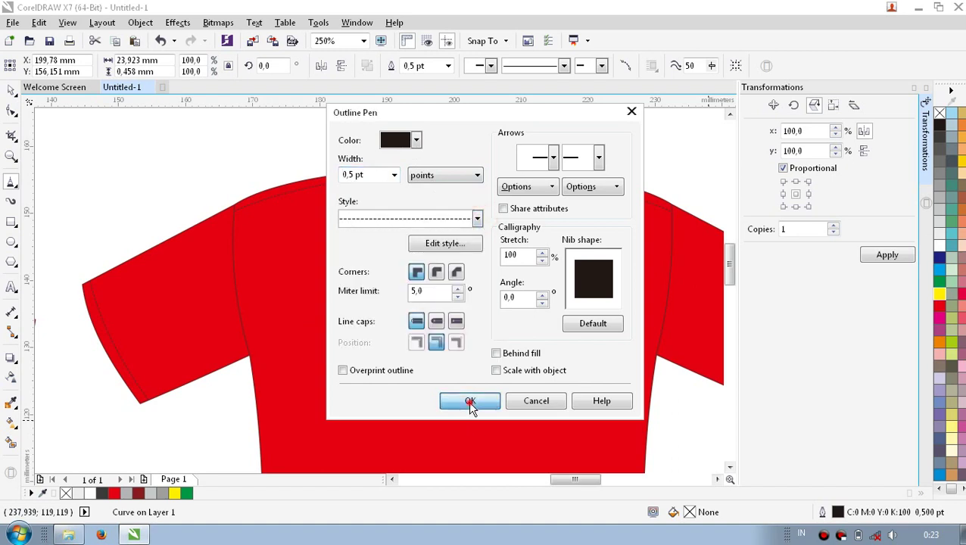
Step: Convert the dashed line to a curve and bend it downward into a shallow collar seam
{"action": "left_click", "coordinate": [11, 110]}
{"action": "right_click", "coordinate": [446, 178]}
{"action": "left_click", "coordinate": [486, 231]}
{"action": "left_click_drag", "start_coordinate": [422, 175], "coordinate": [383, 194]}
{"action": "left_click_drag", "start_coordinate": [480, 179], "coordinate": [483, 200]}
{"action": "left_click_drag", "start_coordinate": [380, 201], "coordinate": [382, 202]}
{"action": "left_click", "coordinate": [500, 151]}
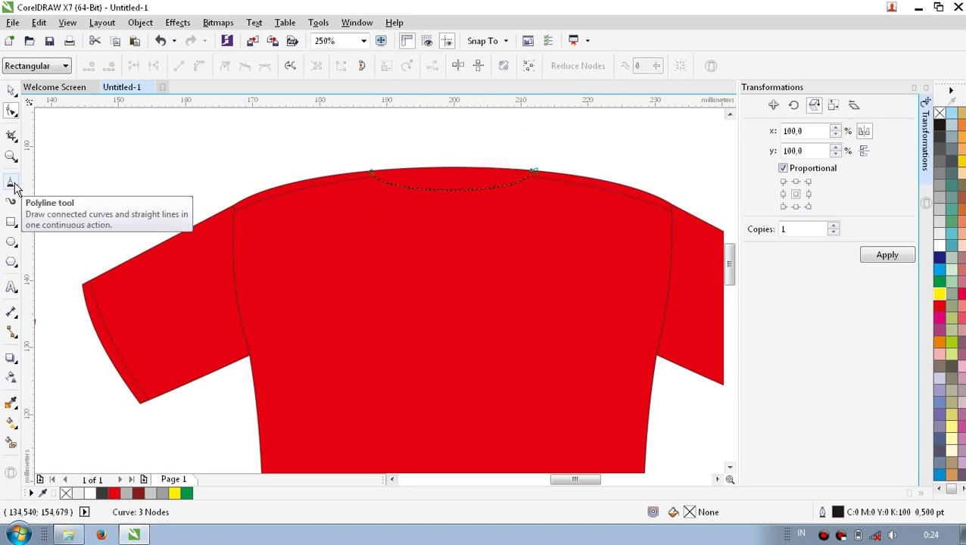
Step: Draw a flat ellipse about 20.8 mm wide and 3.4 mm high over the upper edge of the back neckline
{"action": "left_click", "coordinate": [16, 245]}
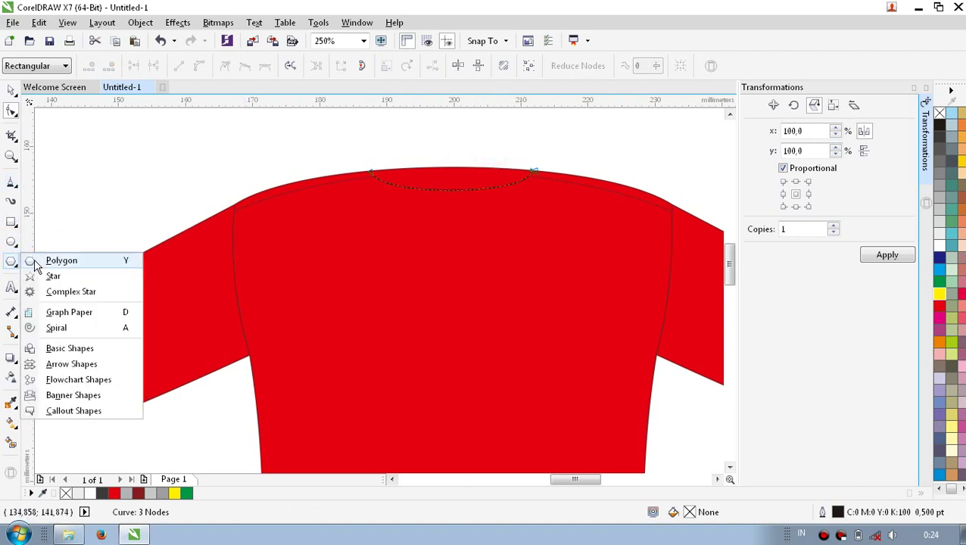
{"action": "left_click", "coordinate": [57, 240]}
{"action": "left_click_drag", "start_coordinate": [387, 157], "coordinate": [523, 179]}
Step: Intersect the ellipse with the red shirt body and delete the original ellipse
{"action": "left_click", "coordinate": [9, 93]}
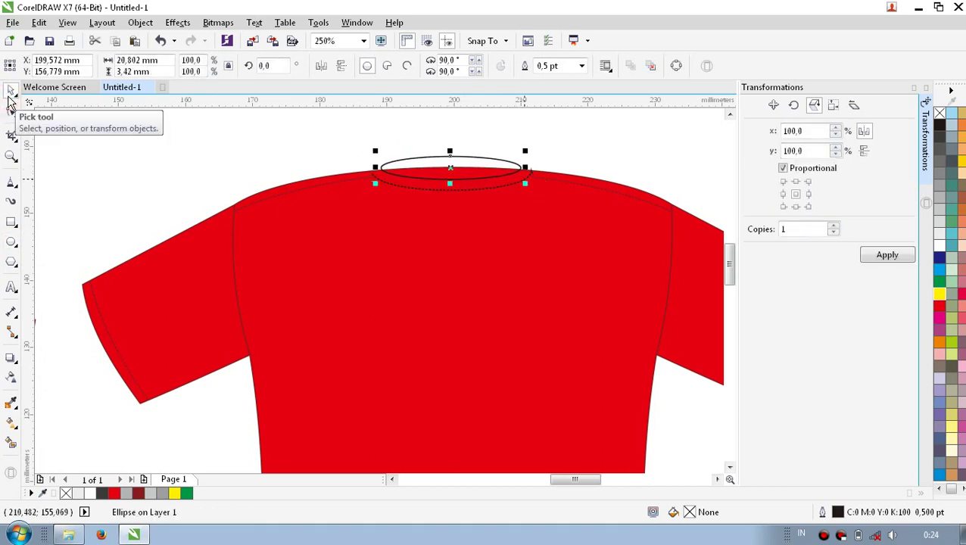
{"action": "left_click", "coordinate": [565, 195], "text": "shift"}
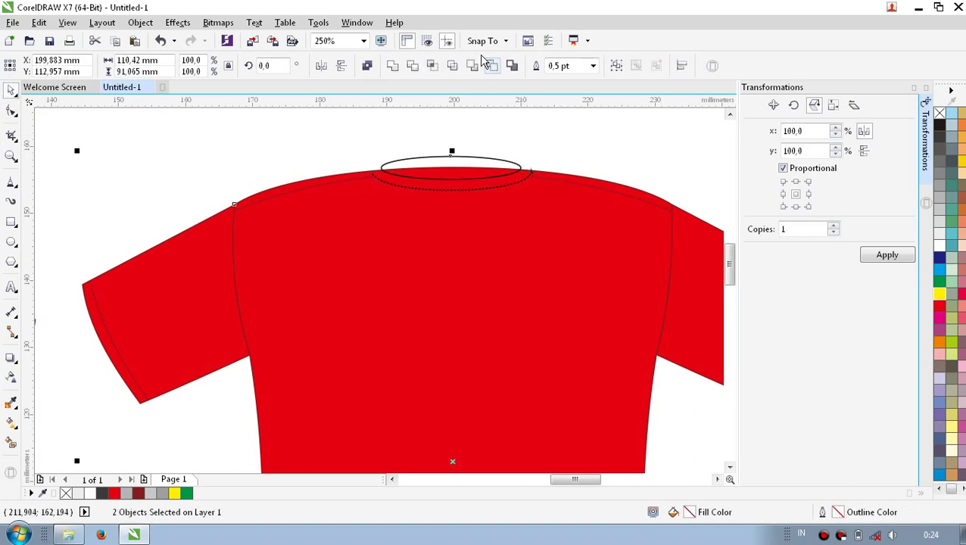
{"action": "left_click", "coordinate": [433, 66]}
{"action": "left_click", "coordinate": [484, 160]}
{"action": "left_click", "coordinate": [485, 155]}
{"action": "key", "text": "Delete"}
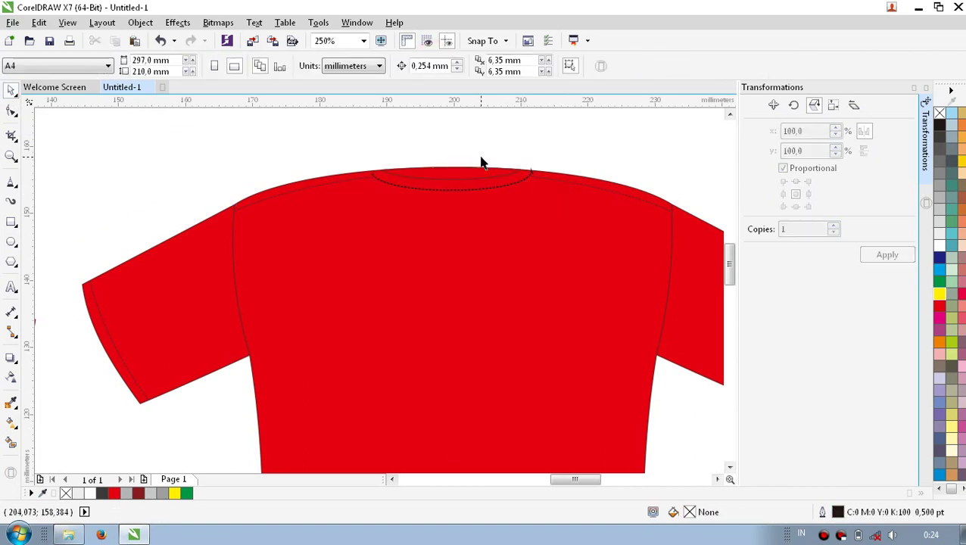
Step: Fill the intersected neck piece with 90% black
{"action": "left_click", "coordinate": [481, 162]}
{"action": "left_click", "coordinate": [941, 127]}
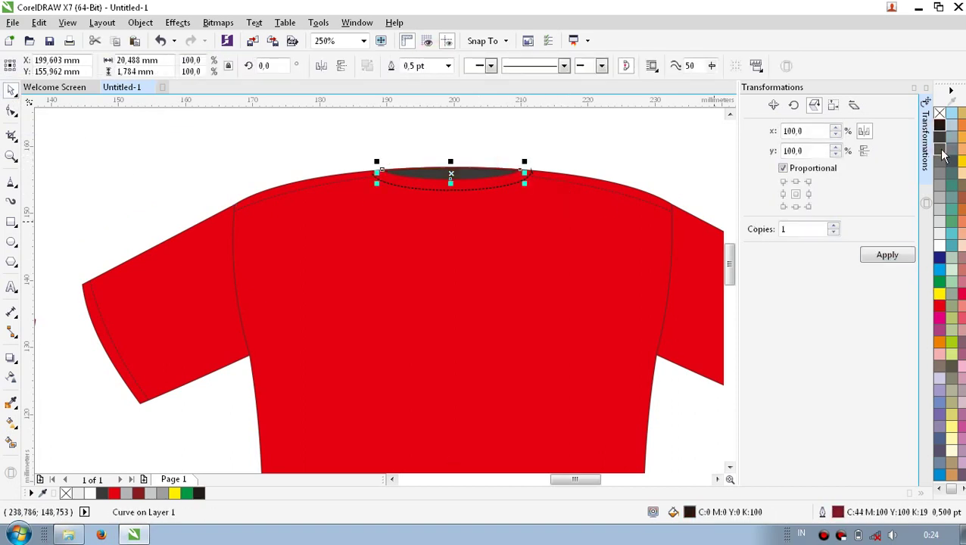
{"action": "left_click", "coordinate": [593, 155]}
{"action": "left_click", "coordinate": [448, 163]}
{"action": "left_click", "coordinate": [452, 156]}
{"action": "left_click_drag", "start_coordinate": [452, 159], "coordinate": [450, 152]}
{"action": "key", "text": "z"}
{"action": "left_click", "coordinate": [449, 152]}
{"action": "key", "text": "F10"}
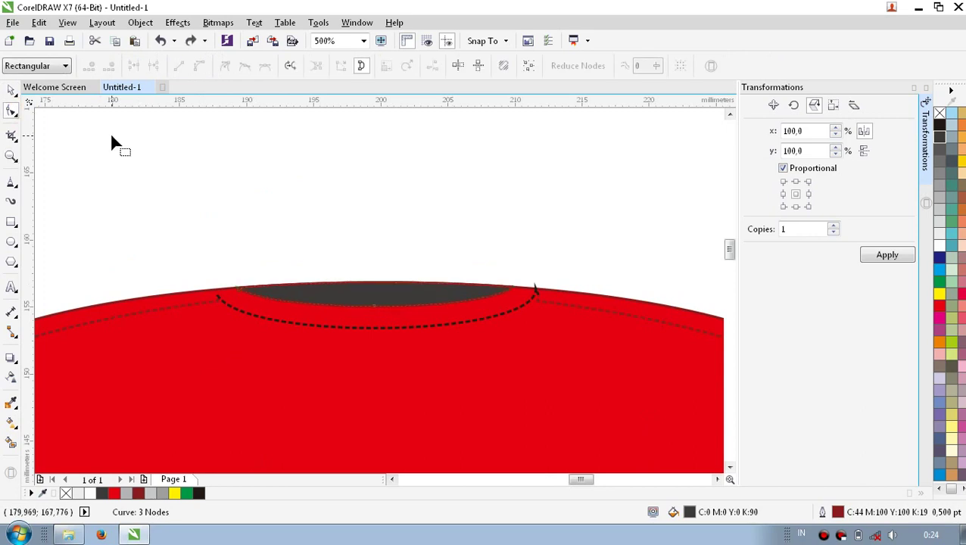
{"action": "key", "text": "F4"}
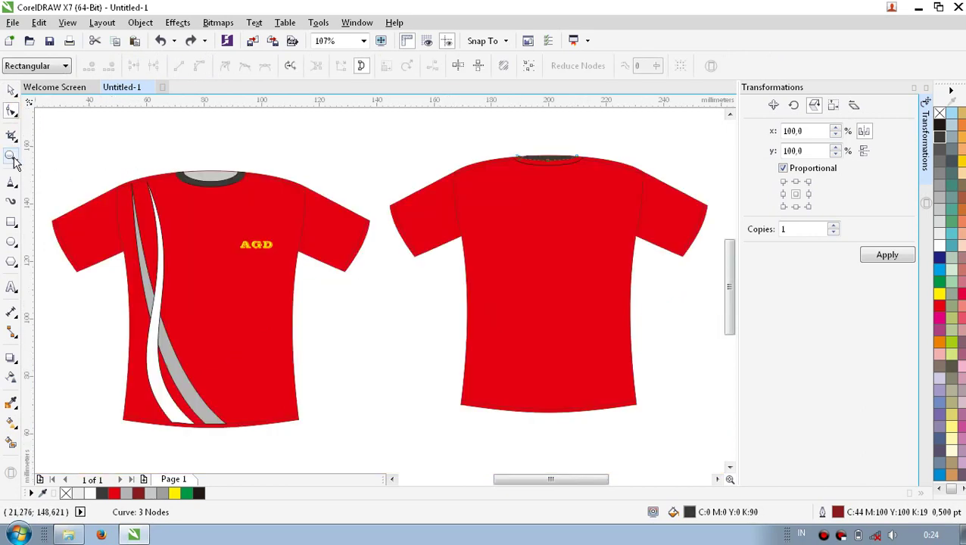
Step: Add the artistic text "armoza graphic desing" on two lines above the back shirt
{"action": "left_click", "coordinate": [13, 287]}
{"action": "left_click", "coordinate": [381, 137]}
{"action": "type", "text": "armoza"}
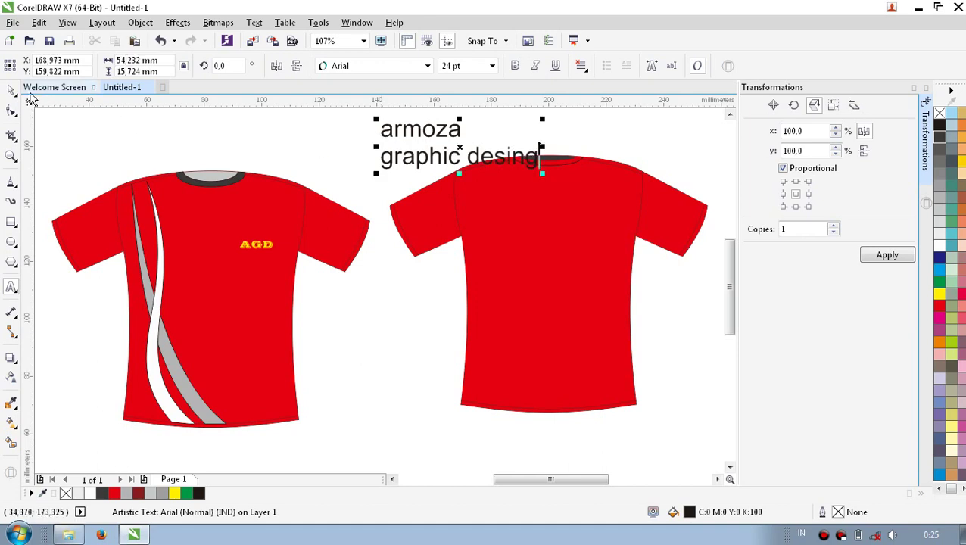
Step: Change the case of the whole two-line text to uppercase
{"action": "key", "text": "ctrl+a"}
{"action": "right_click", "coordinate": [502, 141]}
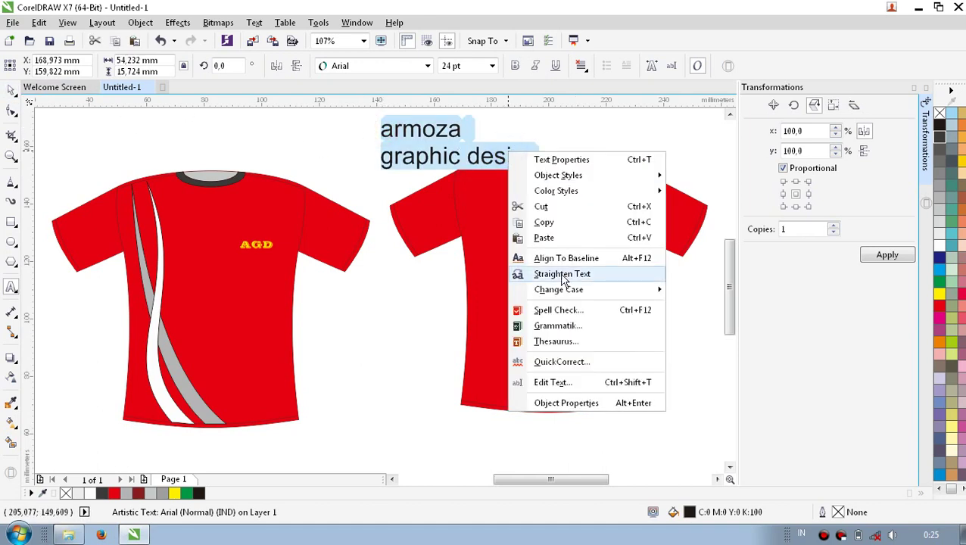
{"action": "mouse_move", "coordinate": [559, 287]}
{"action": "left_click", "coordinate": [647, 324]}
{"action": "key", "text": "ctrl+space"}
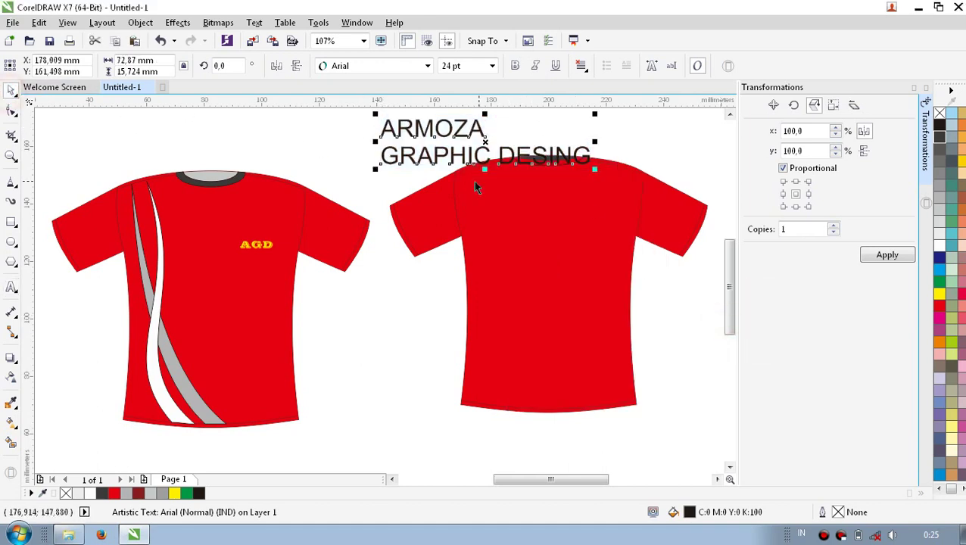
Step: Scale the ARMOZA GRAPHIC DESING text down to about 48.4 mm wide and place it on the shirt's upper back
{"action": "left_click_drag", "start_coordinate": [375, 170], "coordinate": [415, 159]}
{"action": "left_click_drag", "start_coordinate": [457, 130], "coordinate": [504, 205]}
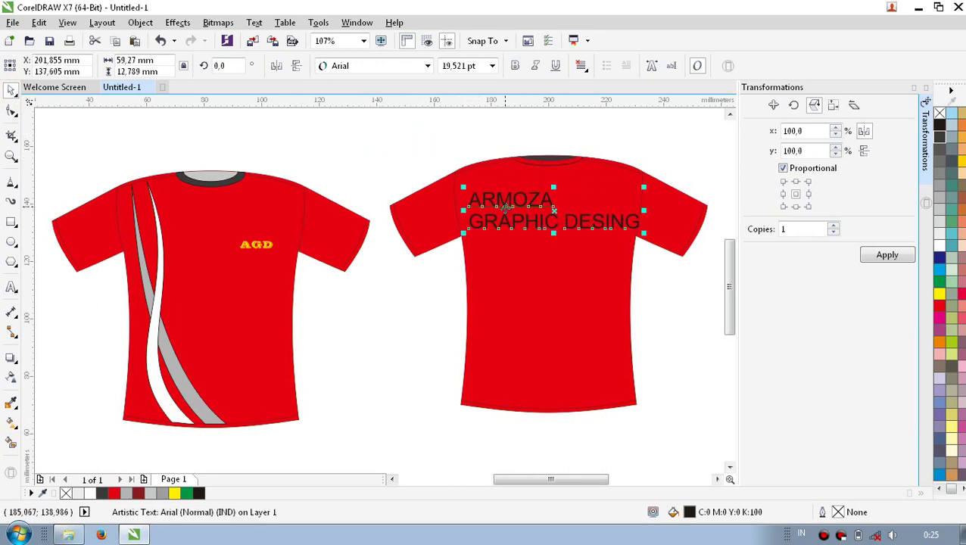
{"action": "left_click_drag", "start_coordinate": [463, 233], "coordinate": [492, 212]}
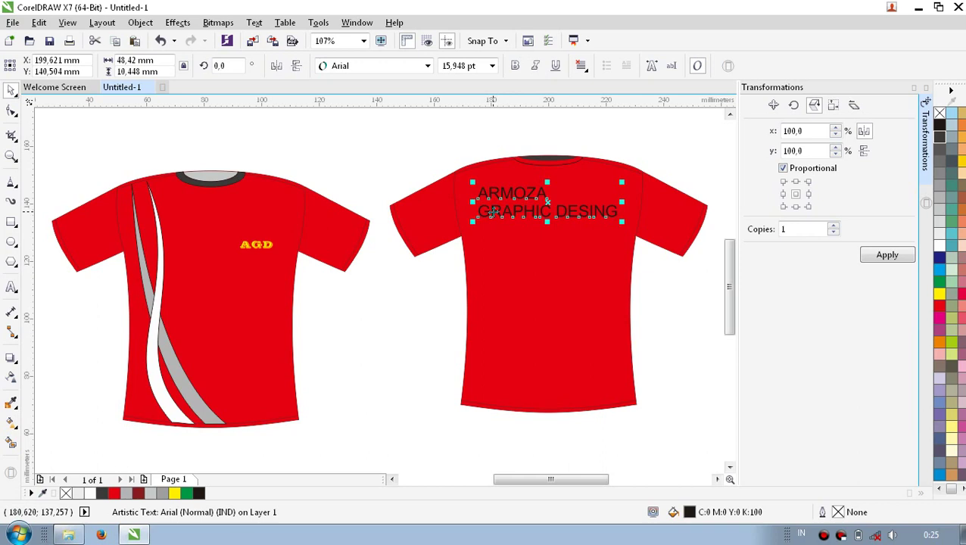
Step: Set the font of the ARMOZA GRAPHIC DESING text on the back shirt to Edwardian Script ITC
{"action": "left_click_drag", "start_coordinate": [548, 478], "coordinate": [544, 477]}
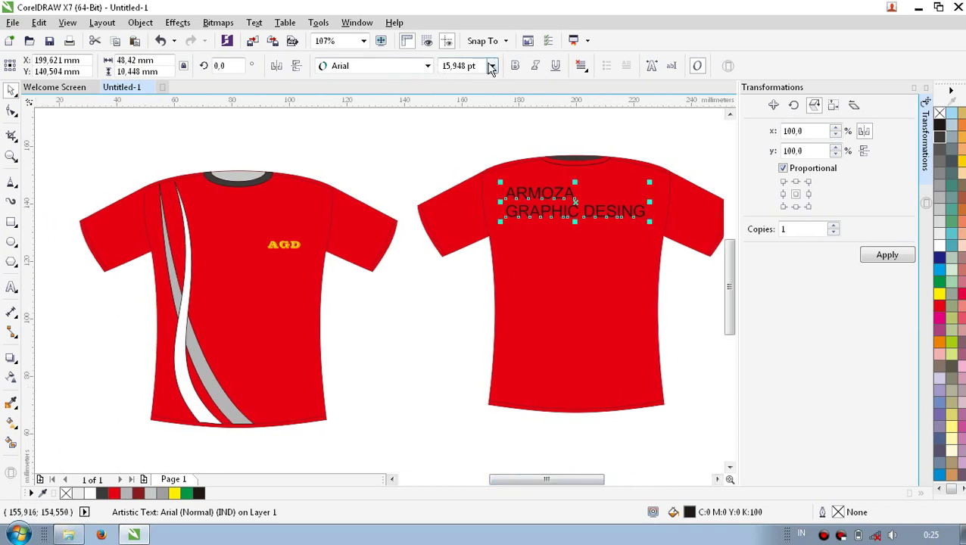
{"action": "left_click", "coordinate": [427, 65]}
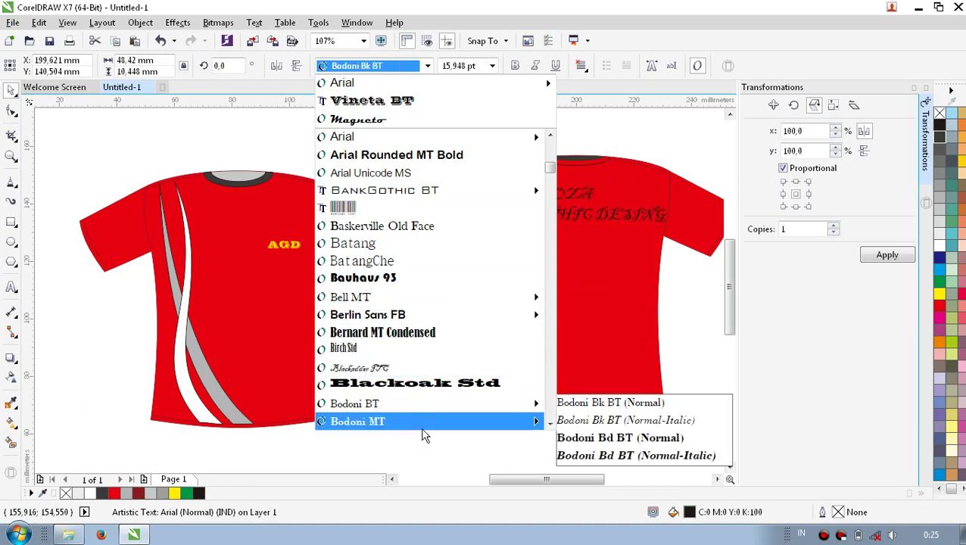
{"action": "left_click", "coordinate": [550, 424]}
{"action": "left_click", "coordinate": [551, 424]}
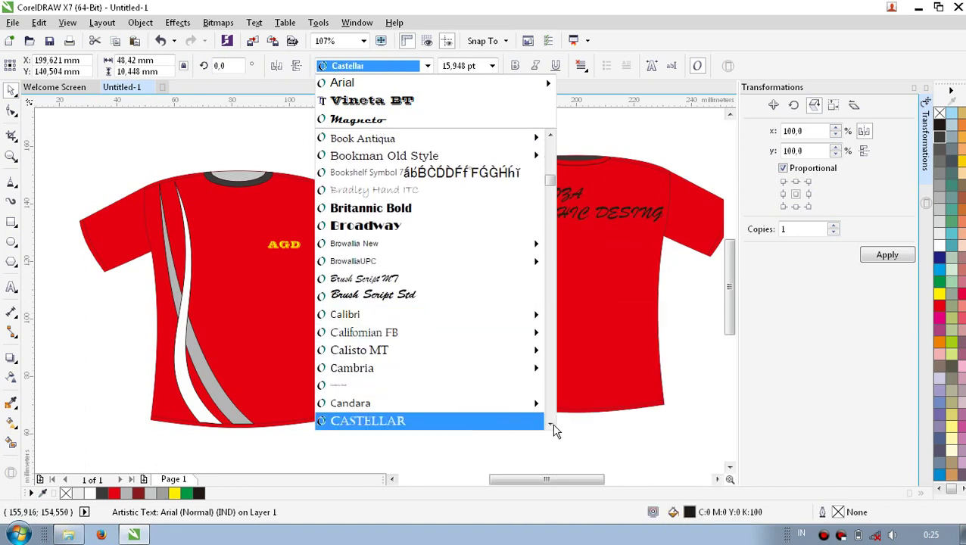
{"action": "left_click", "coordinate": [550, 423]}
{"action": "left_click", "coordinate": [550, 424]}
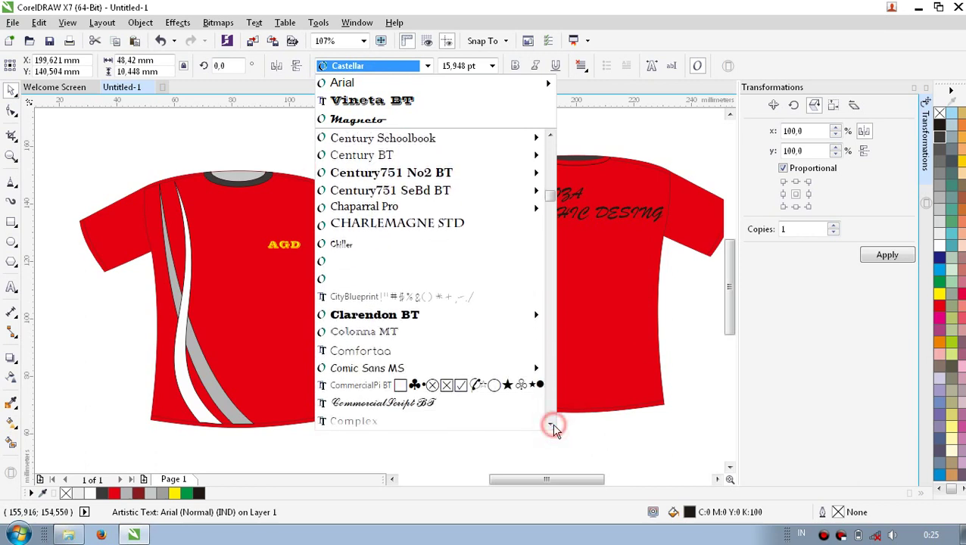
{"action": "mouse_move", "coordinate": [403, 369]}
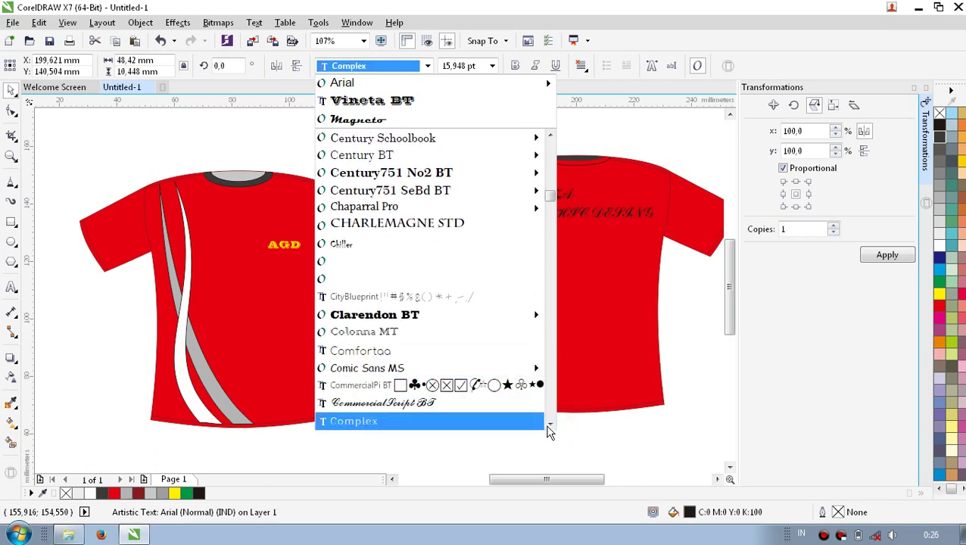
{"action": "left_click", "coordinate": [550, 424]}
{"action": "left_click", "coordinate": [550, 424]}
{"action": "mouse_move", "coordinate": [376, 374]}
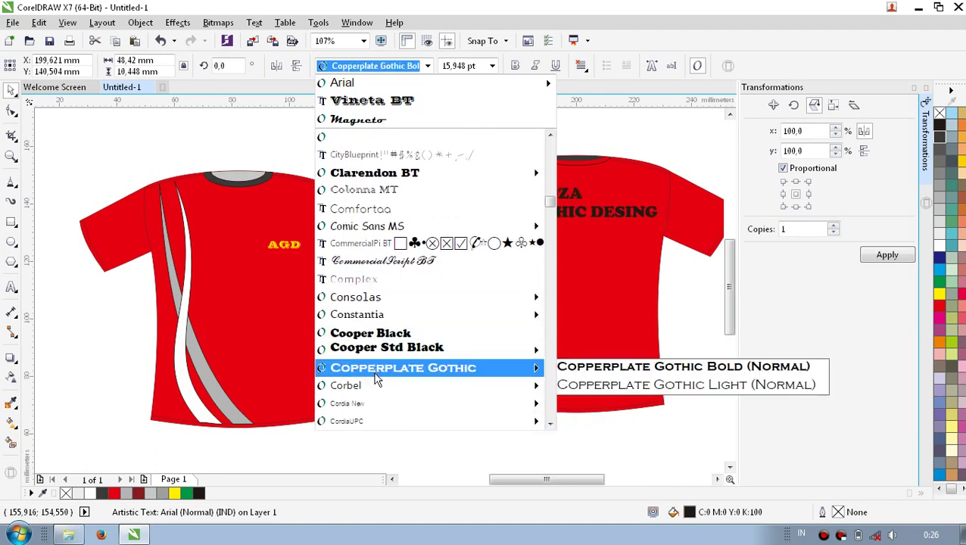
{"action": "left_click", "coordinate": [551, 426]}
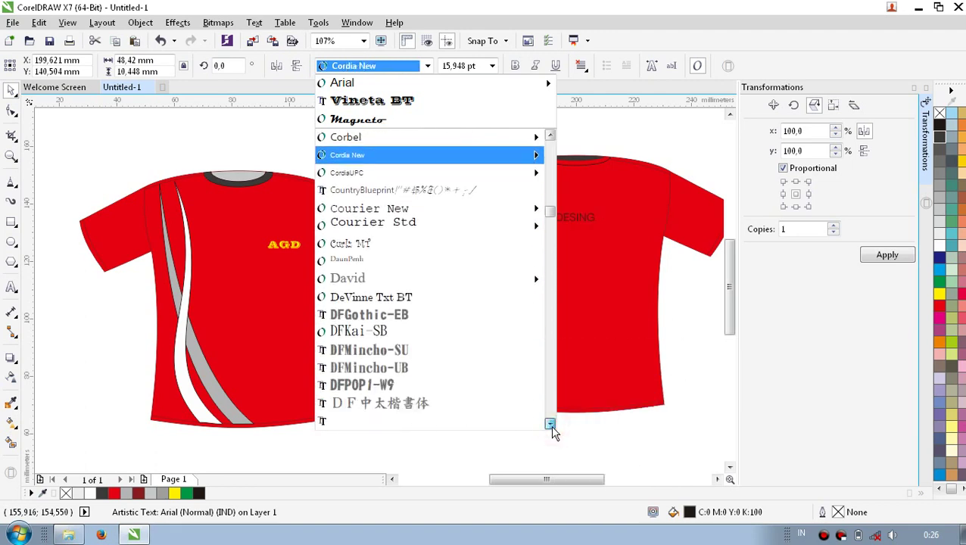
{"action": "left_click", "coordinate": [551, 425]}
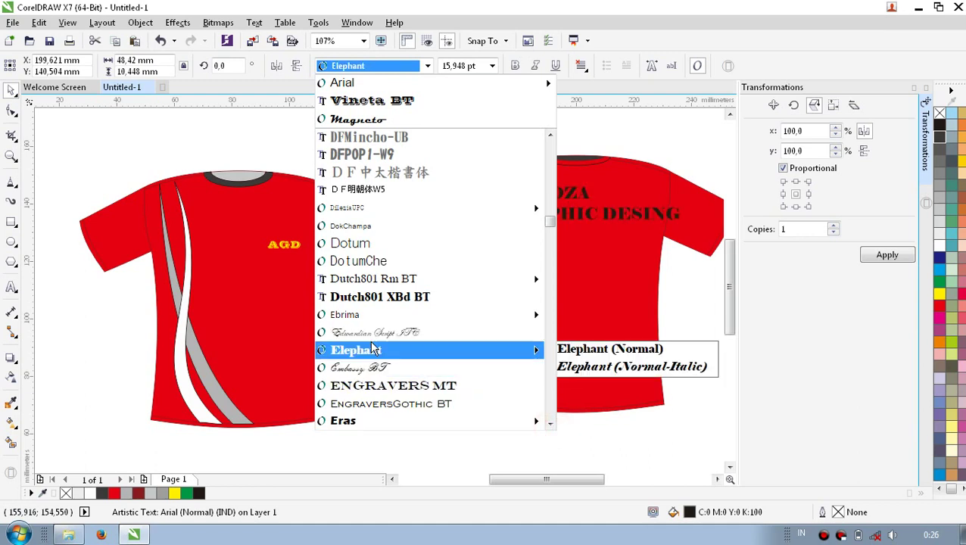
{"action": "left_click", "coordinate": [370, 333]}
{"action": "right_click", "coordinate": [555, 217]}
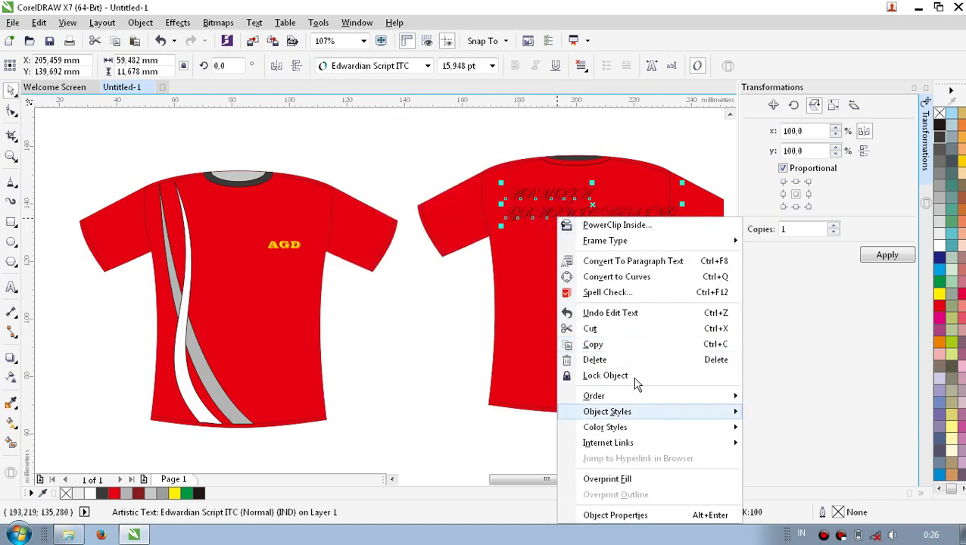
{"action": "left_click", "coordinate": [605, 292]}
{"action": "left_click", "coordinate": [613, 391]}
{"action": "left_click", "coordinate": [646, 506]}
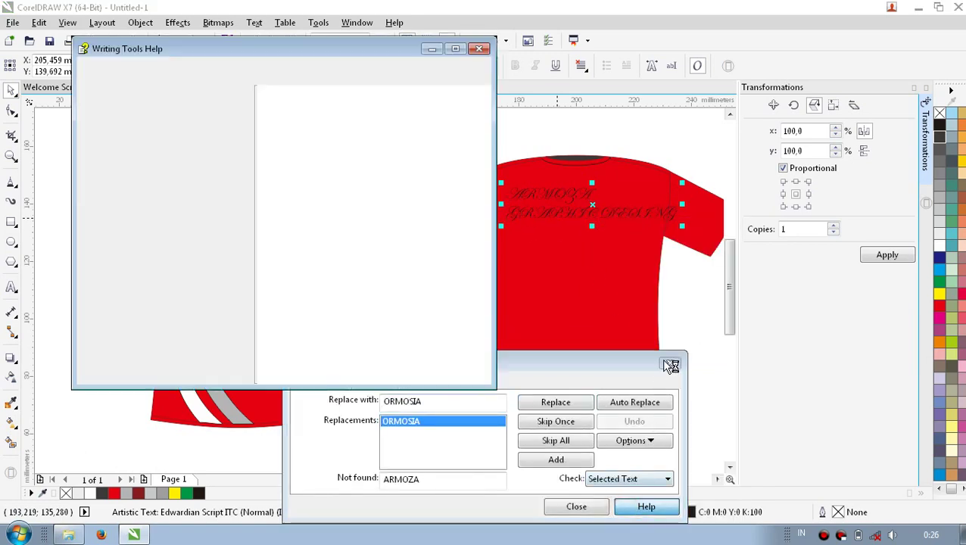
{"action": "left_click", "coordinate": [671, 364]}
{"action": "left_click", "coordinate": [672, 364]}
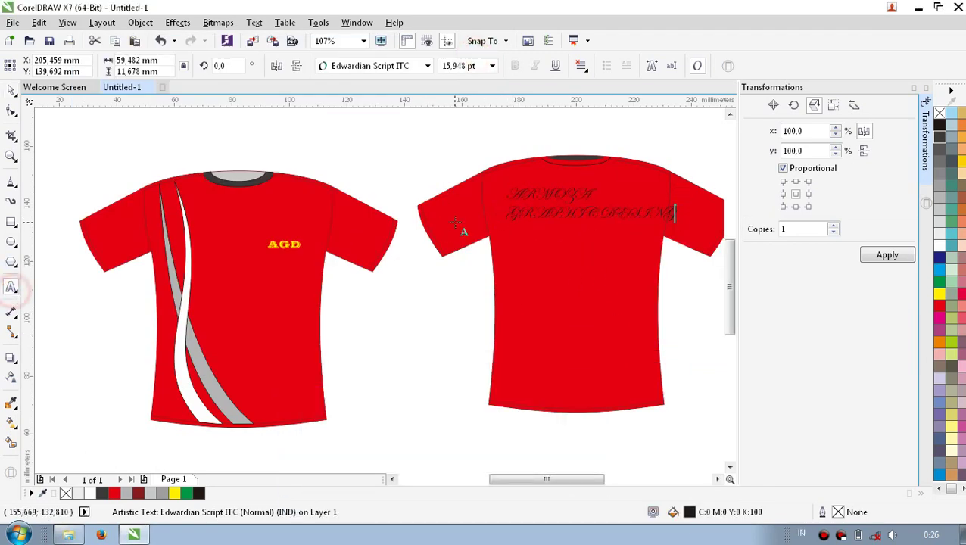
Step: Change the back text to title case and enlarge it to 22.582 pt, stretched to about 50.9 mm wide
{"action": "key", "text": "ctrl+a"}
{"action": "right_click", "coordinate": [529, 203]}
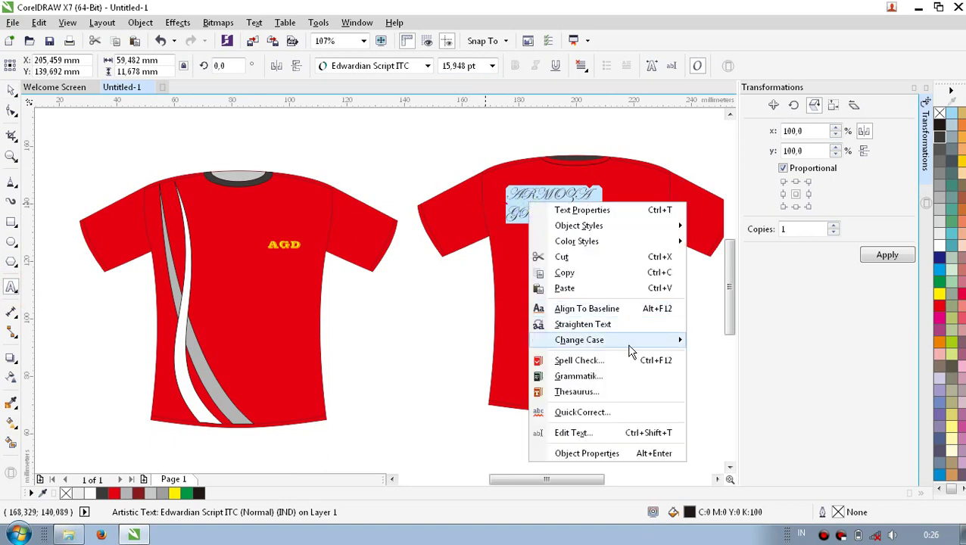
{"action": "left_click", "coordinate": [721, 387]}
{"action": "left_click_drag", "start_coordinate": [588, 227], "coordinate": [649, 266]}
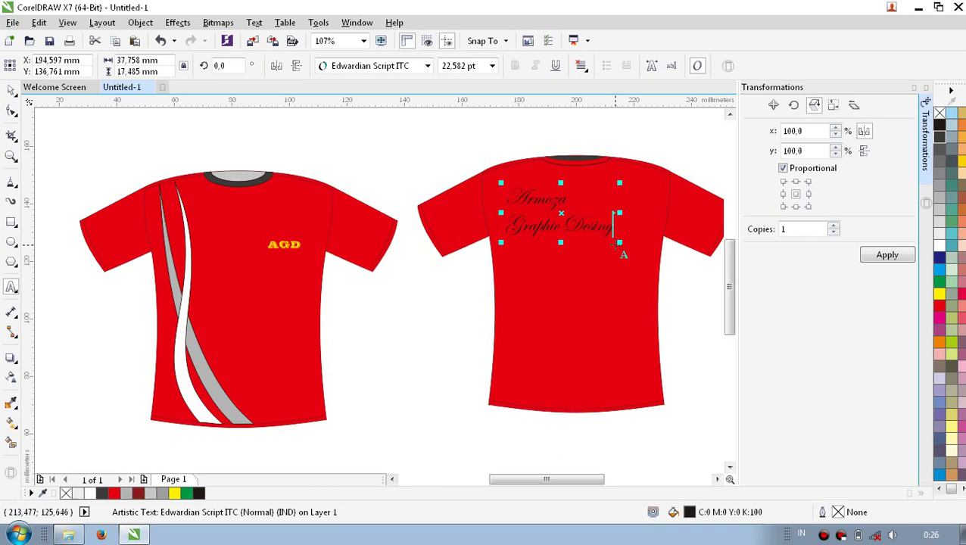
{"action": "left_click_drag", "start_coordinate": [659, 215], "coordinate": [656, 213]}
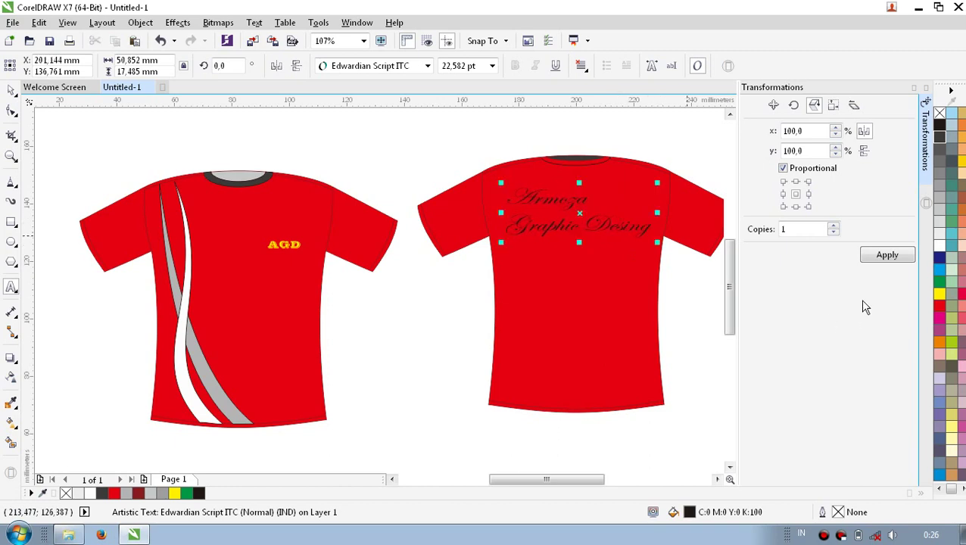
Step: Fill the whole Armoza Graphic Desing text with white and set its font to Magneto
{"action": "key", "text": "ctrl+a"}
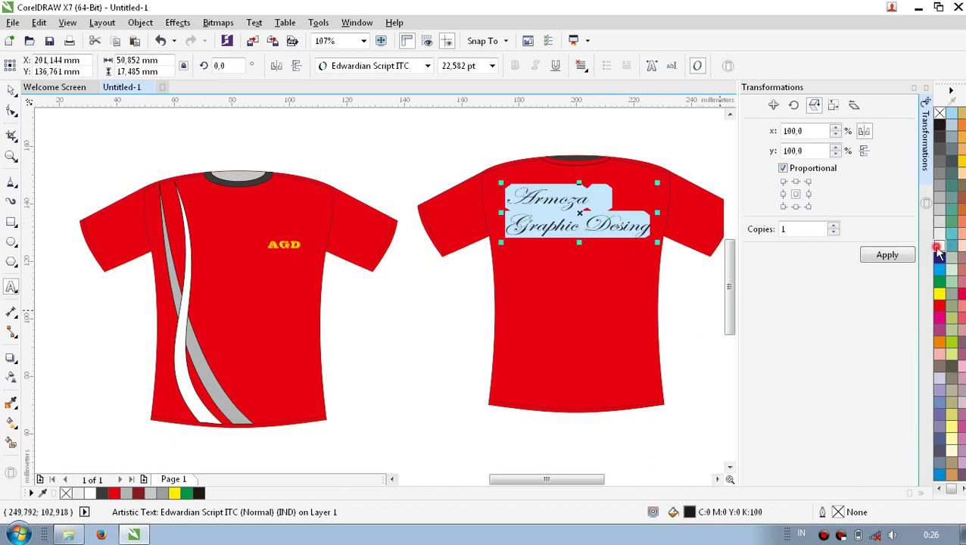
{"action": "left_click", "coordinate": [938, 248]}
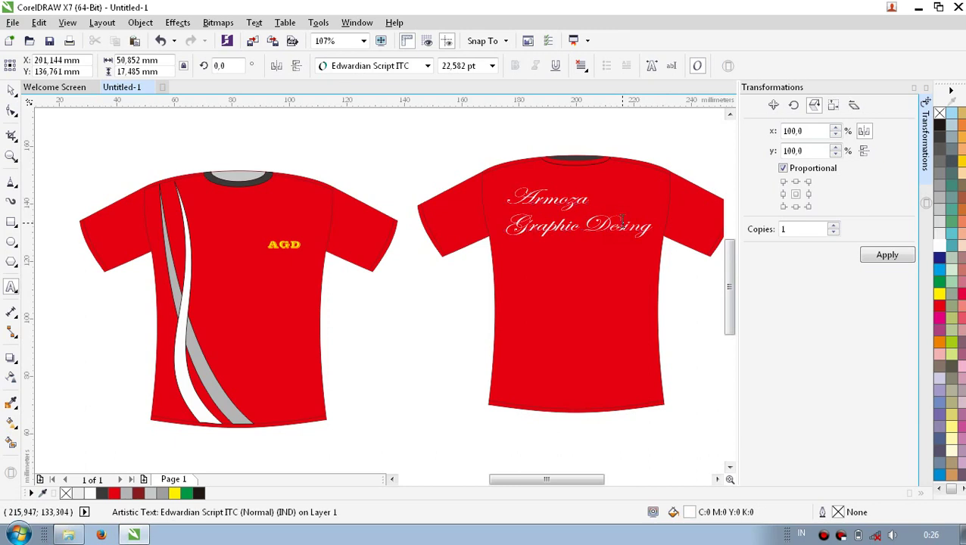
{"action": "key", "text": "ctrl+a"}
{"action": "left_click", "coordinate": [428, 66]}
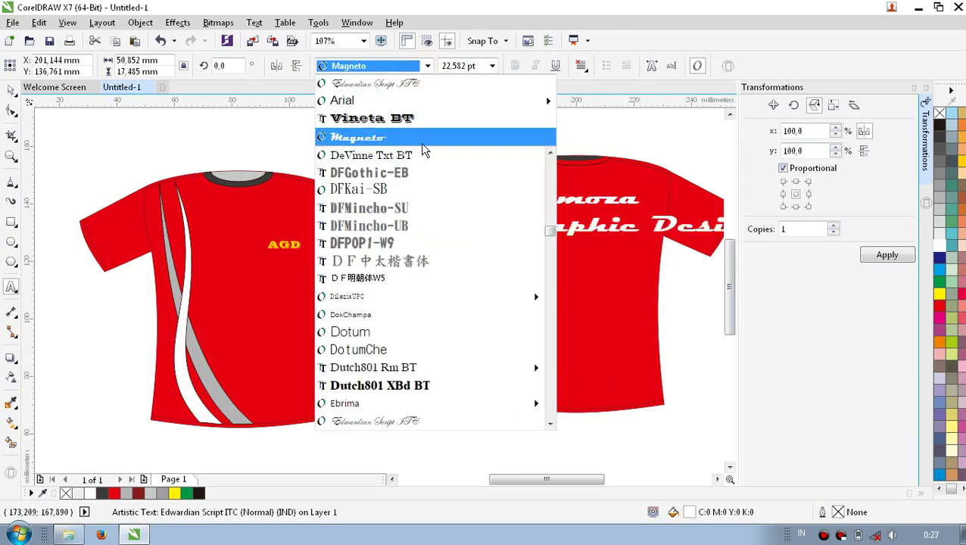
{"action": "left_click", "coordinate": [423, 144]}
Step: Scale the white back text down to about 52 mm wide and 11.5 mm high so it fits between the shoulders
{"action": "left_click_drag", "start_coordinate": [539, 479], "coordinate": [558, 479]}
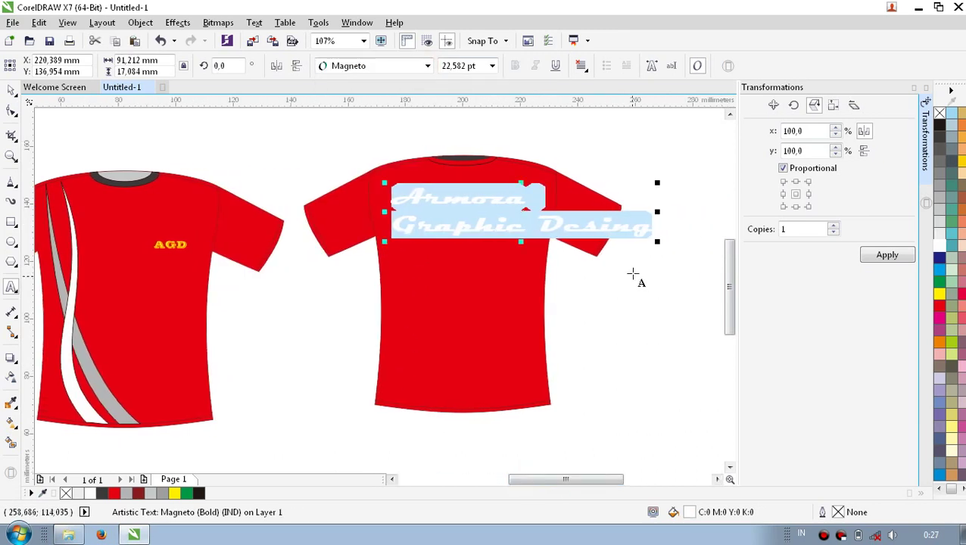
{"action": "left_click_drag", "start_coordinate": [656, 213], "coordinate": [543, 214]}
{"action": "left_click_drag", "start_coordinate": [462, 241], "coordinate": [464, 221]}
{"action": "key", "text": "ctrl+a"}
{"action": "left_click", "coordinate": [465, 227]}
{"action": "key", "text": "ctrl+a"}
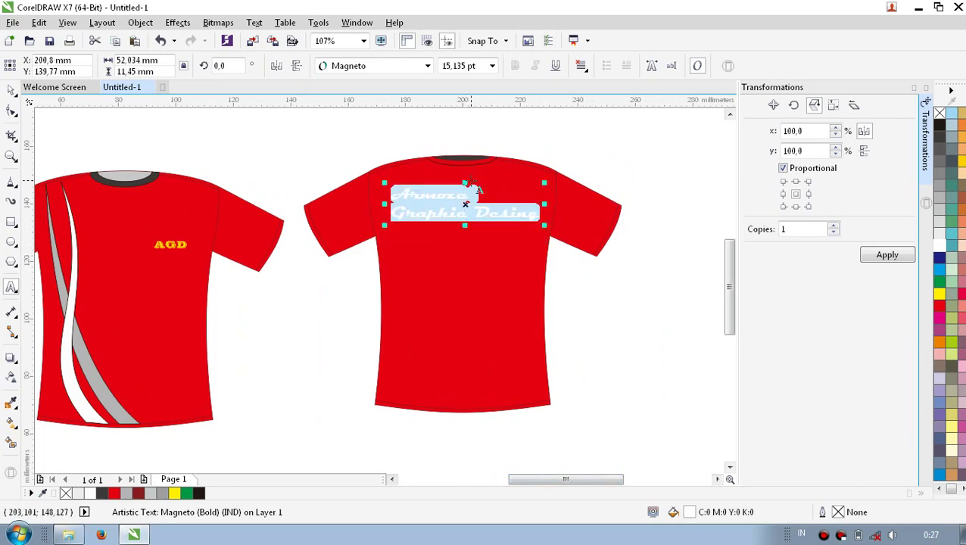
{"action": "left_click", "coordinate": [601, 139]}
{"action": "scroll", "coordinate": [604, 196], "scroll_direction": "left", "scroll_amount": 3}
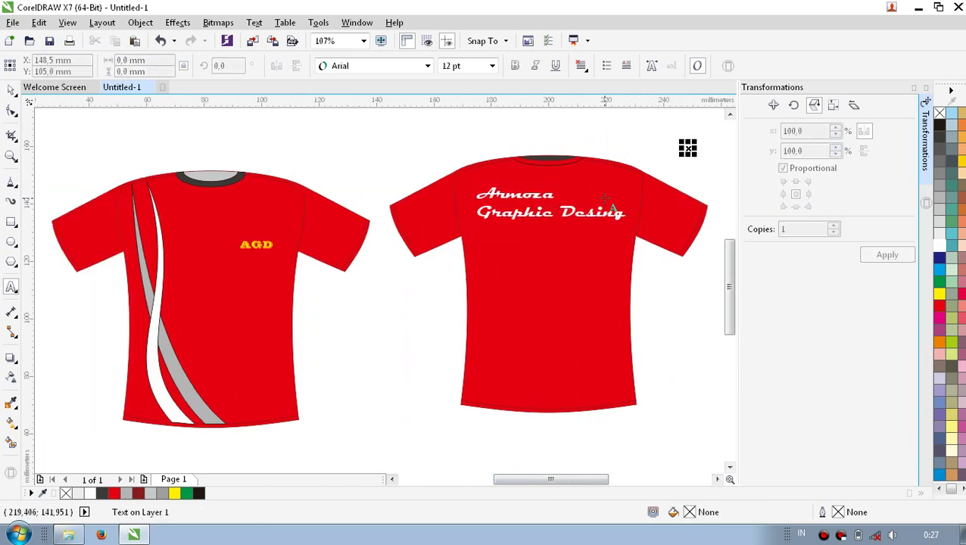
Step: Select the whole back shirt with its text and move it slightly down, level with the front shirt
{"action": "scroll", "coordinate": [606, 199], "scroll_direction": "down", "scroll_amount": 3}
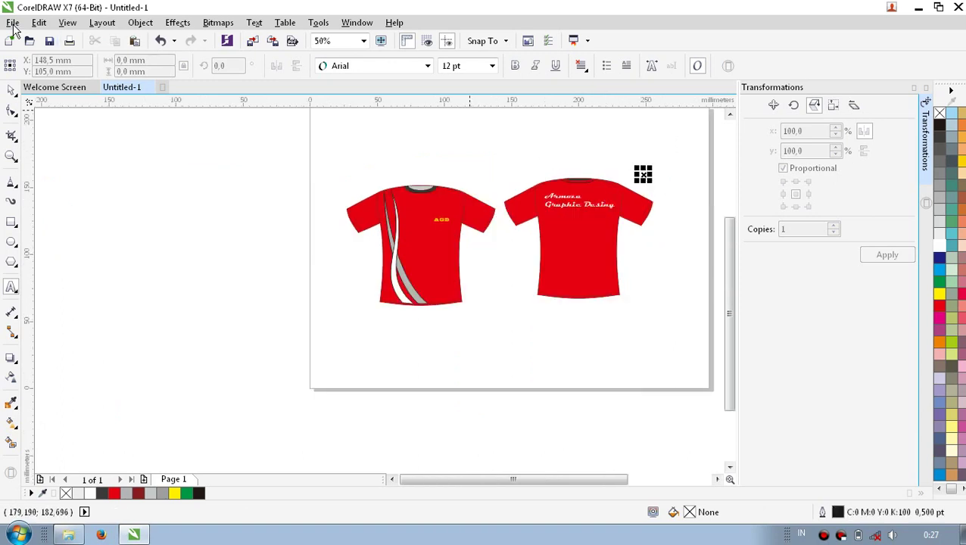
{"action": "left_click", "coordinate": [10, 90]}
{"action": "left_click_drag", "start_coordinate": [675, 146], "coordinate": [493, 346]}
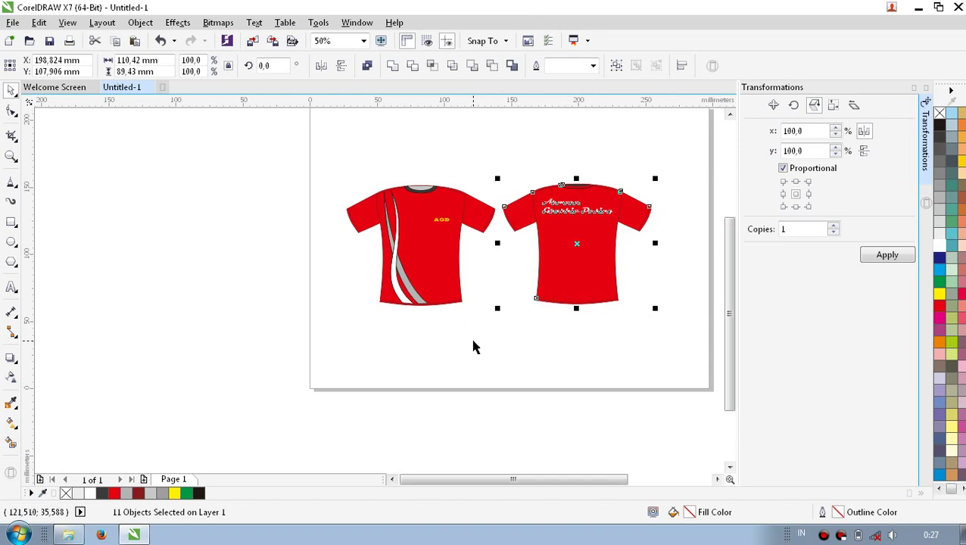
{"action": "left_click", "coordinate": [472, 347]}
Step: Add the artistic text "depan", change it to uppercase and centre it just above the front shirt
{"action": "left_click", "coordinate": [11, 287]}
{"action": "left_click", "coordinate": [388, 151]}
{"action": "type", "text": "depan"}
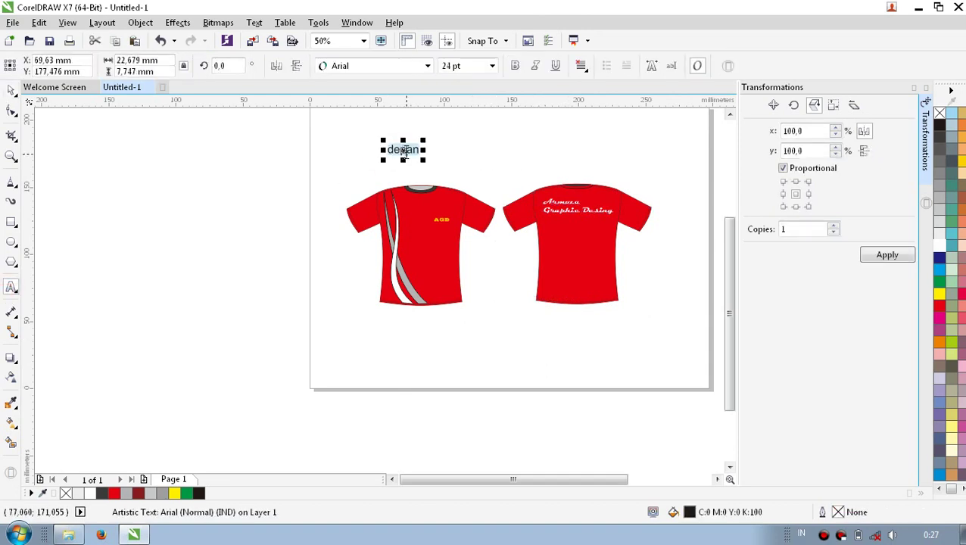
{"action": "right_click", "coordinate": [405, 151]}
{"action": "left_click", "coordinate": [593, 323]}
{"action": "left_click", "coordinate": [10, 91]}
{"action": "left_click_drag", "start_coordinate": [407, 149], "coordinate": [420, 168]}
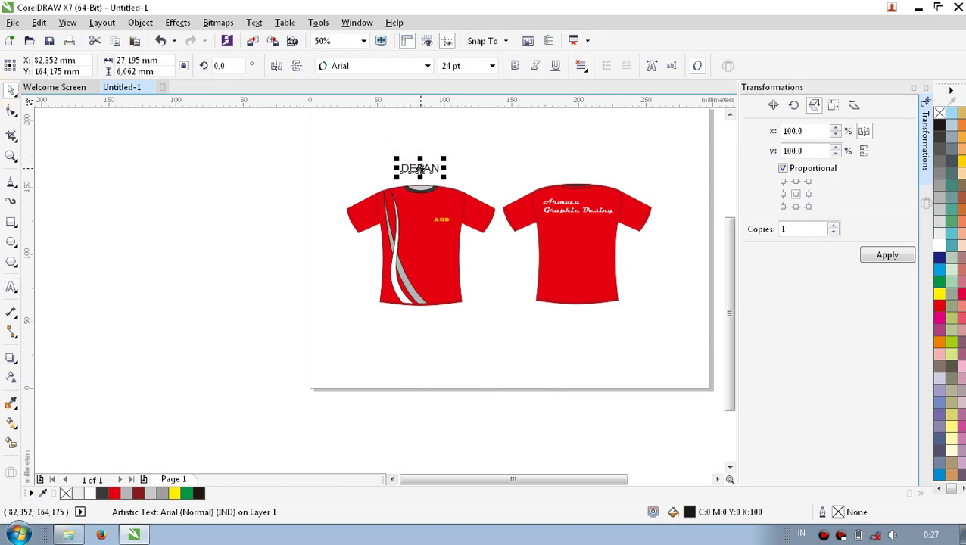
Step: Add the artistic text BELAKANG in Arial 24 pt just above the back shirt
{"action": "left_click", "coordinate": [545, 168]}
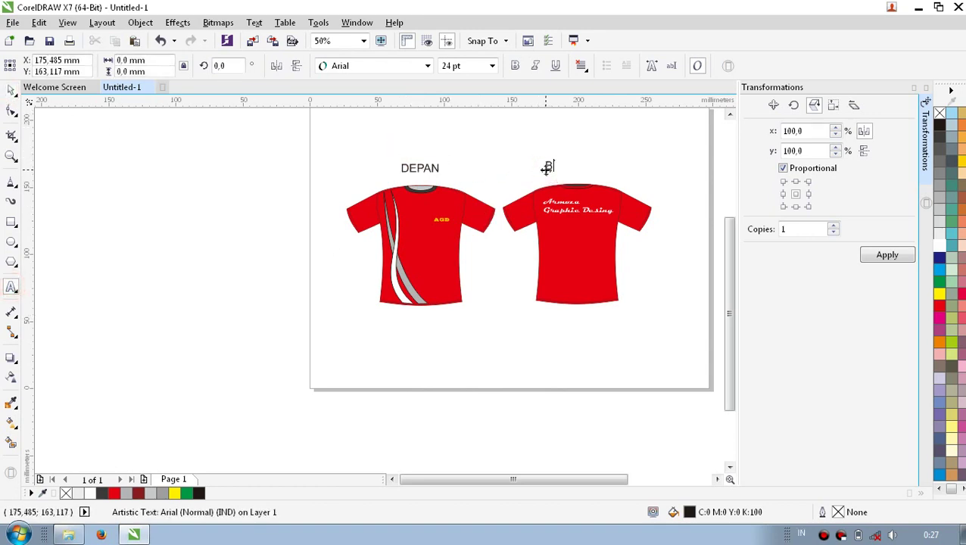
{"action": "left_click", "coordinate": [508, 140]}
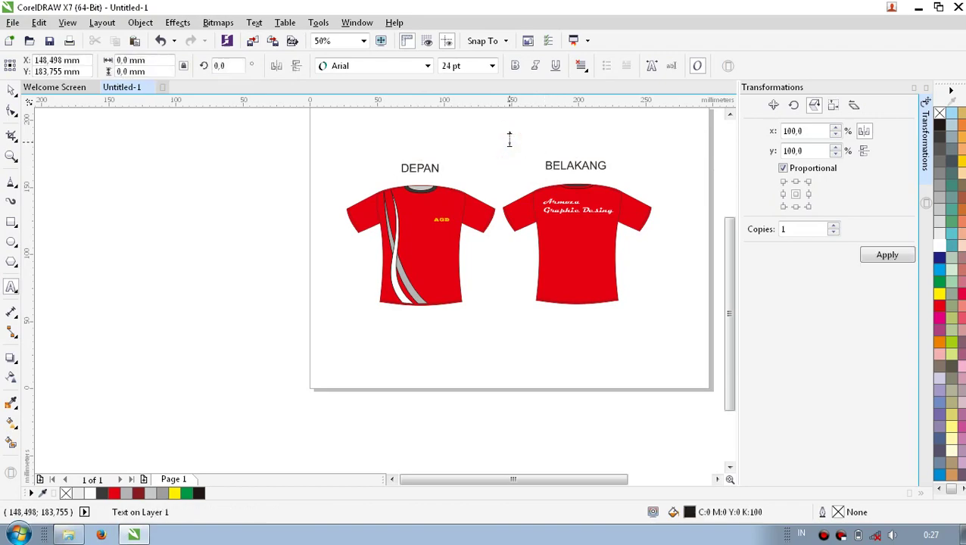